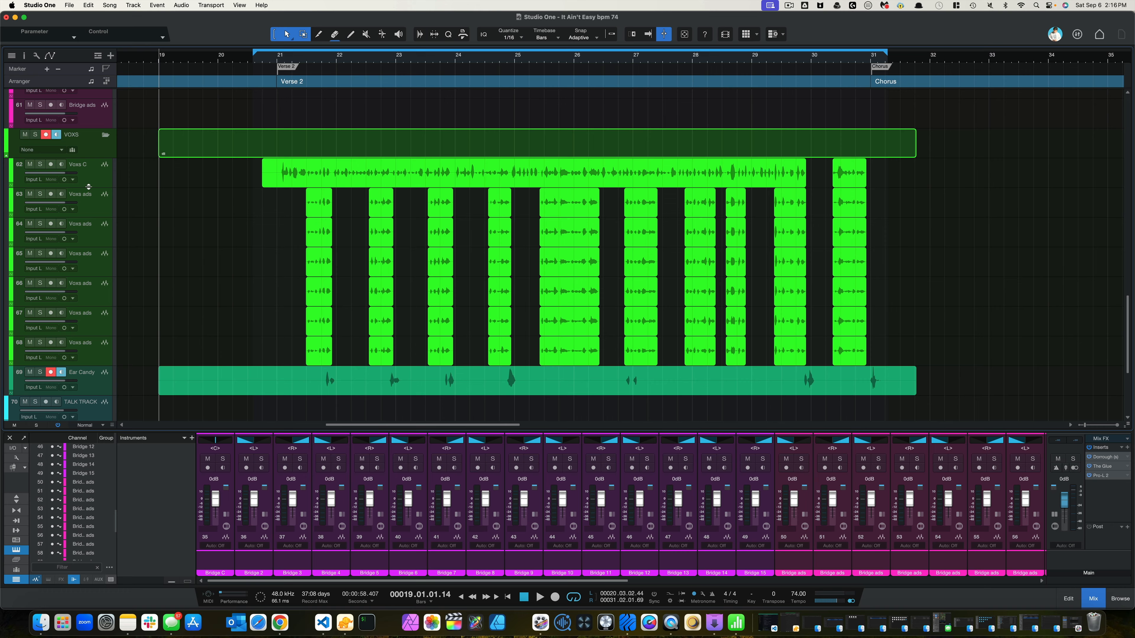
- Increase the height of the Voxs C track so its vocal waveform is easier to inspect
left_click_drag(89, 187, 89, 250)
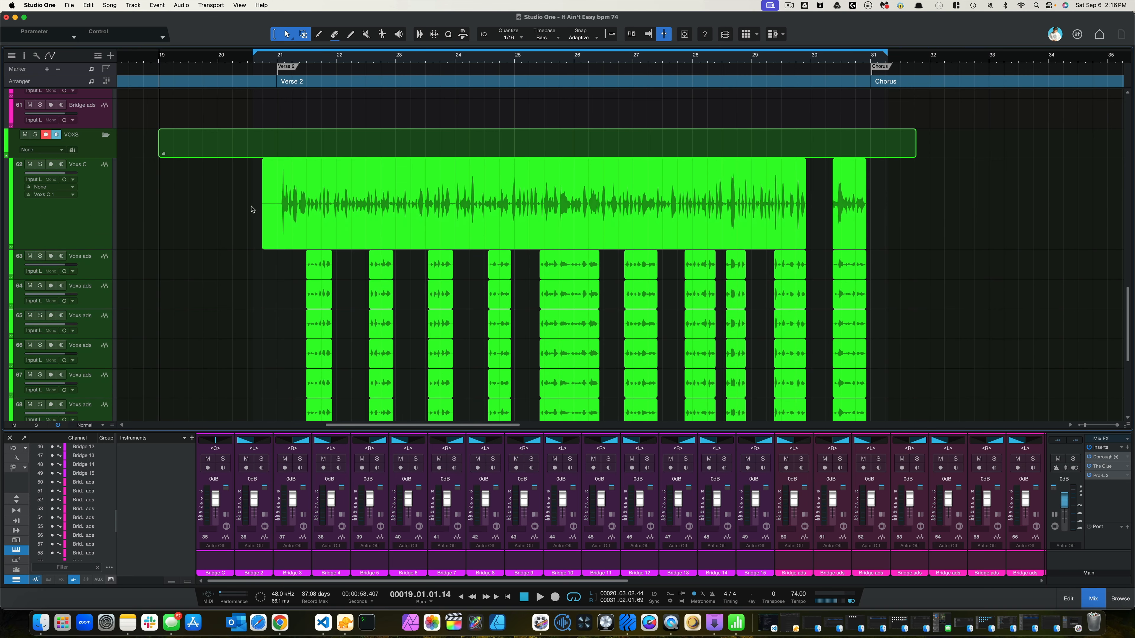
scroll(309, 208, "up", 5)
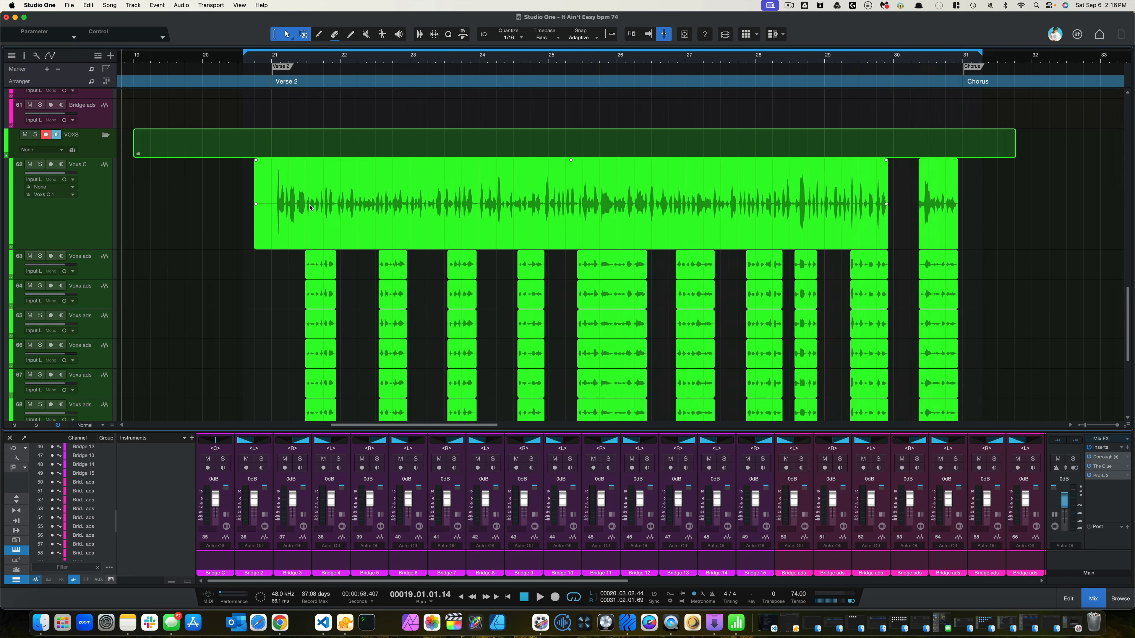
scroll(310, 208, "down", 3)
scroll(310, 208, "right", 1)
scroll(310, 208, "right", 1)
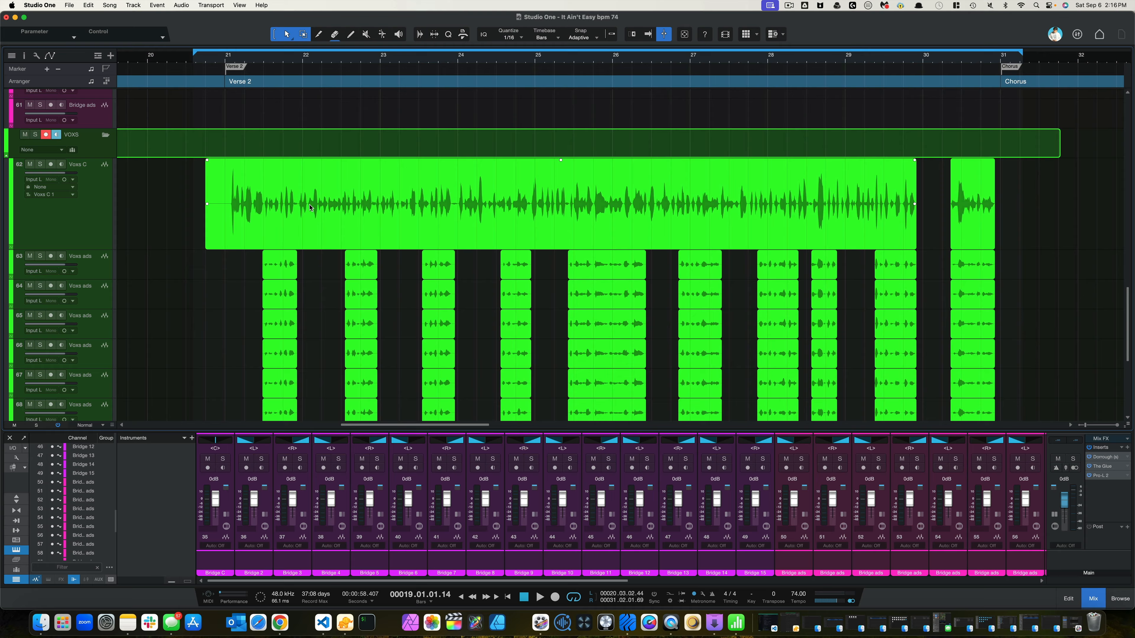
- Examine the Voxs C waveform across Verse 2 for level differences, alongside the Voxs ads clips
scroll(310, 207, "up", 3)
scroll(309, 208, "down", 2)
scroll(310, 207, "right", 2)
scroll(311, 207, "left", 1)
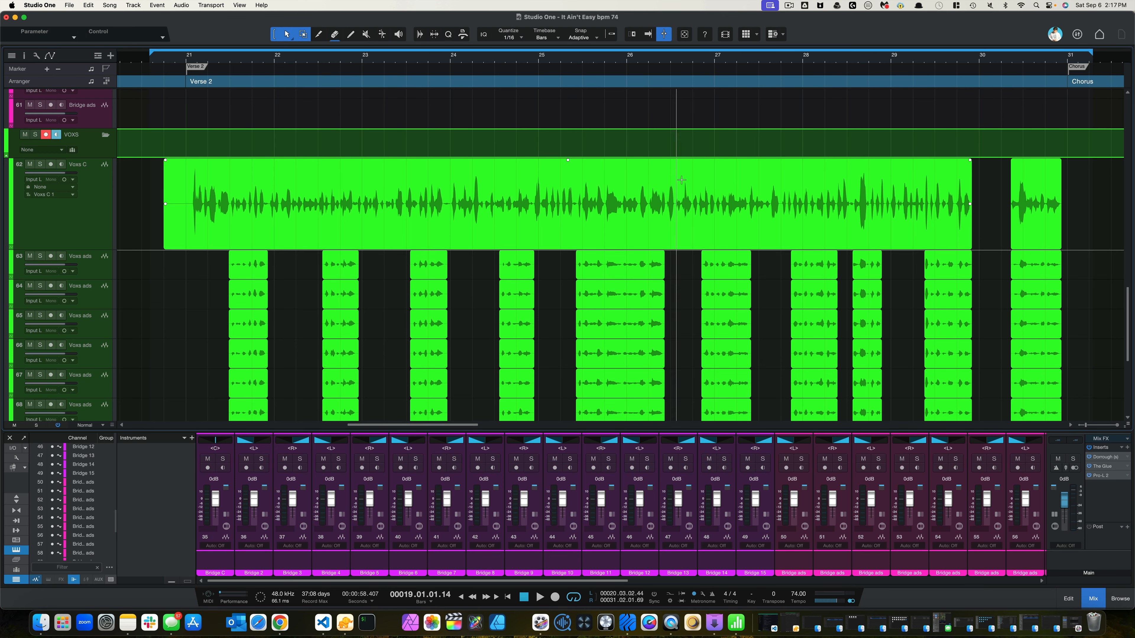
scroll(785, 224, "right", 5)
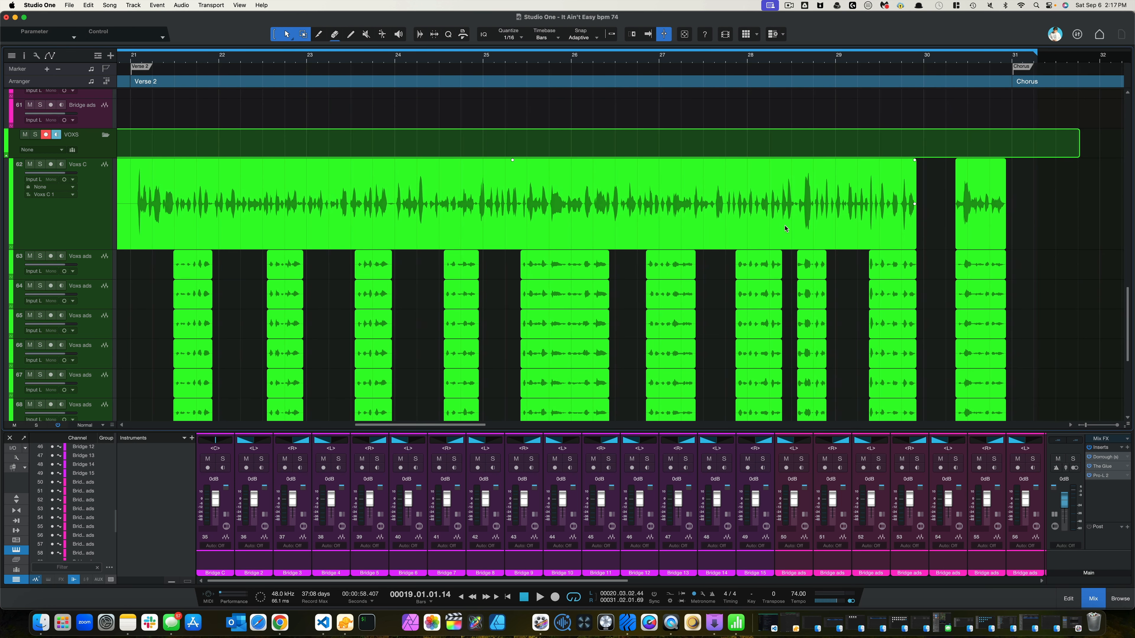
scroll(753, 219, "up", 5)
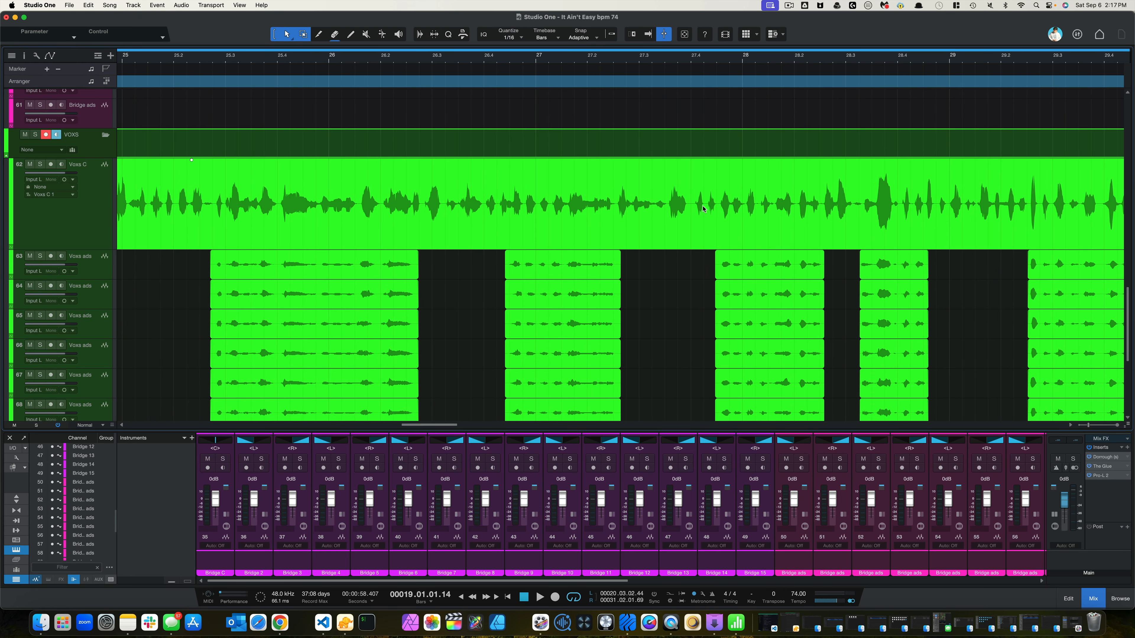
scroll(703, 208, "left", 10)
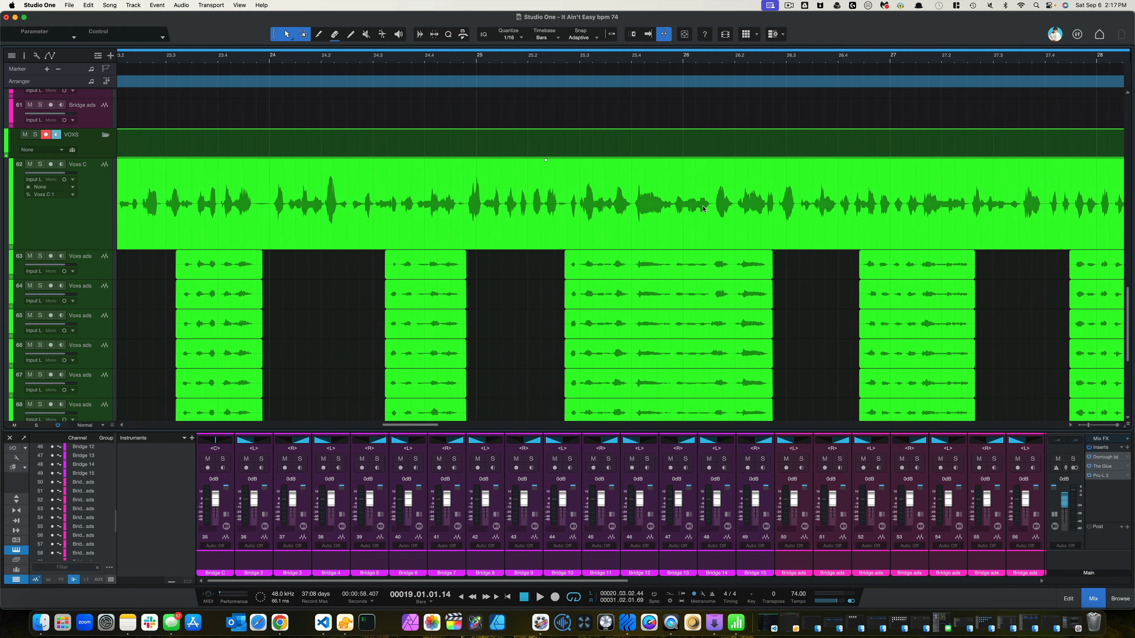
scroll(703, 209, "left", 1)
scroll(703, 208, "down", 5)
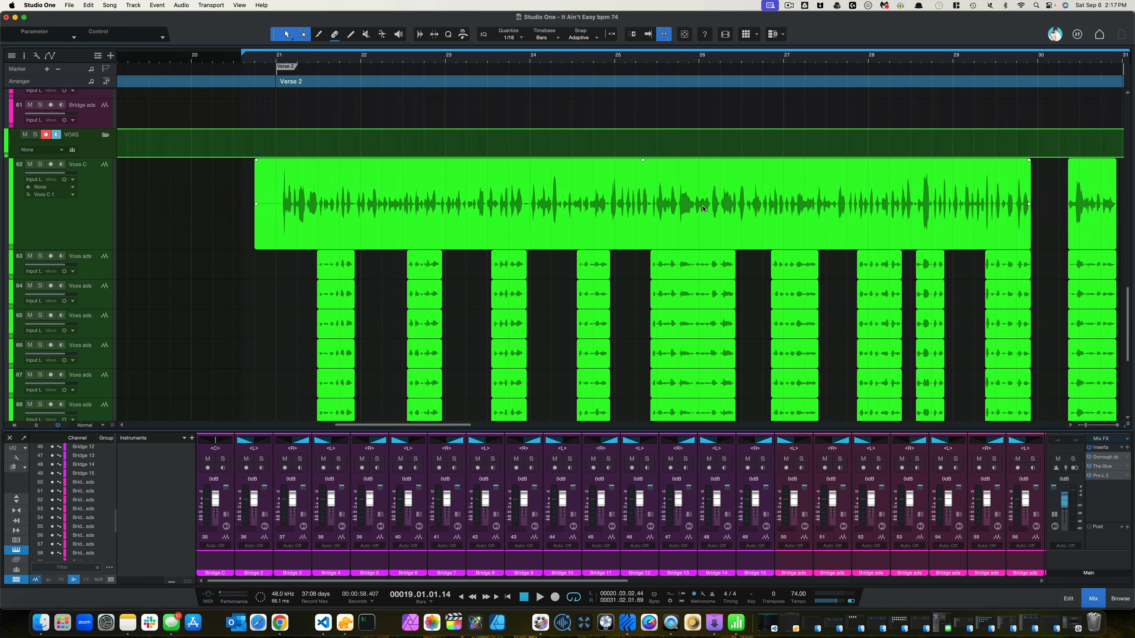
scroll(703, 209, "left", 1)
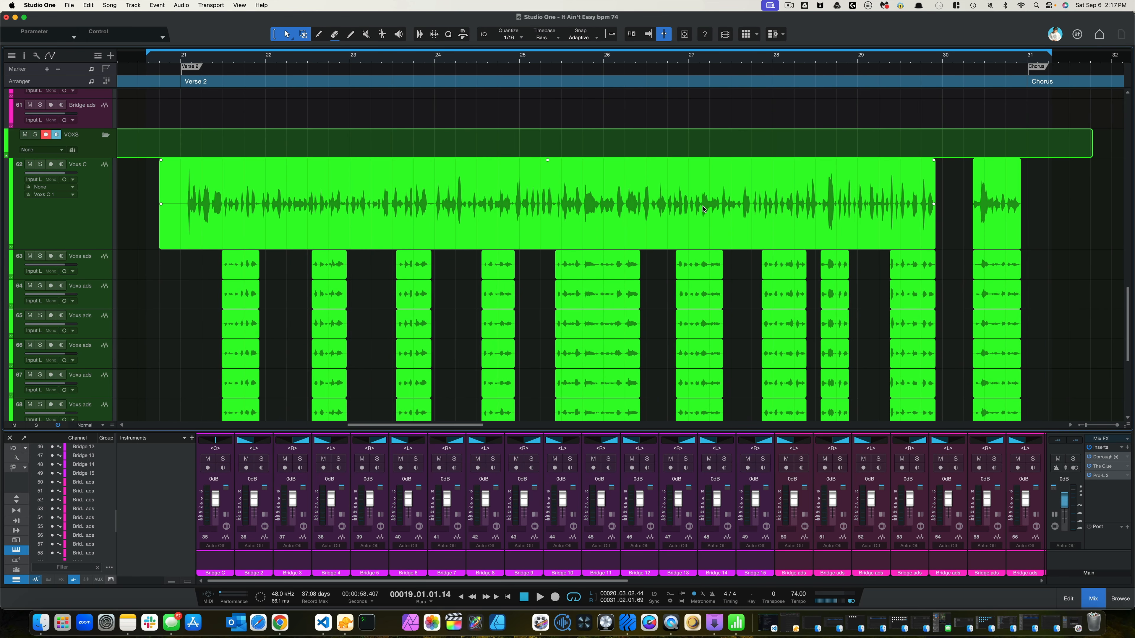
scroll(703, 208, "left", 1)
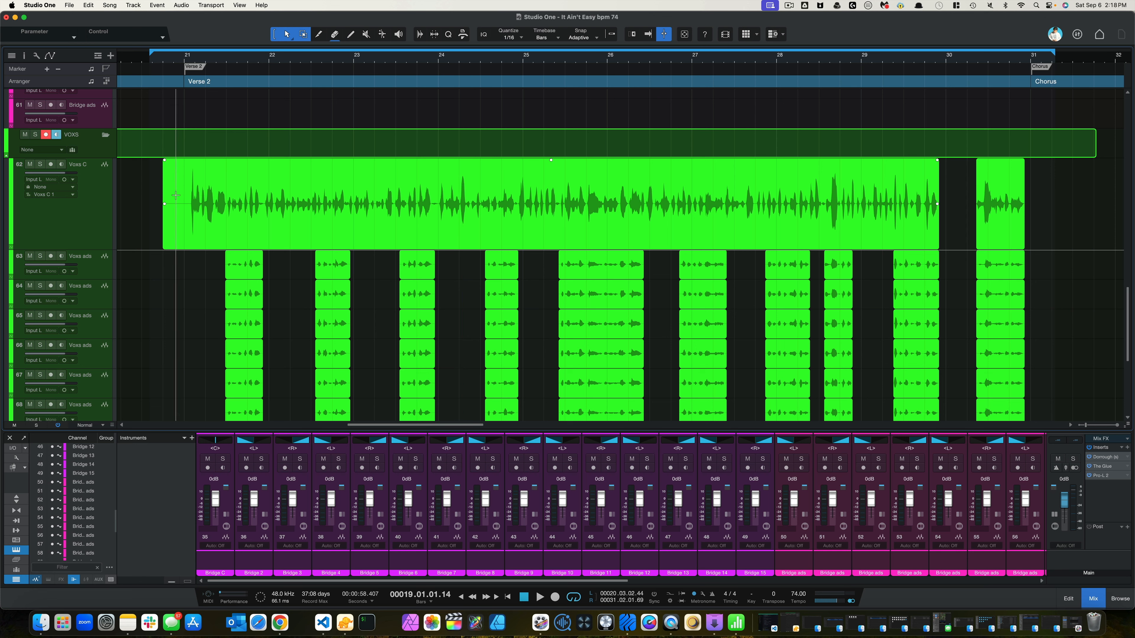
scroll(727, 242, "right", 1)
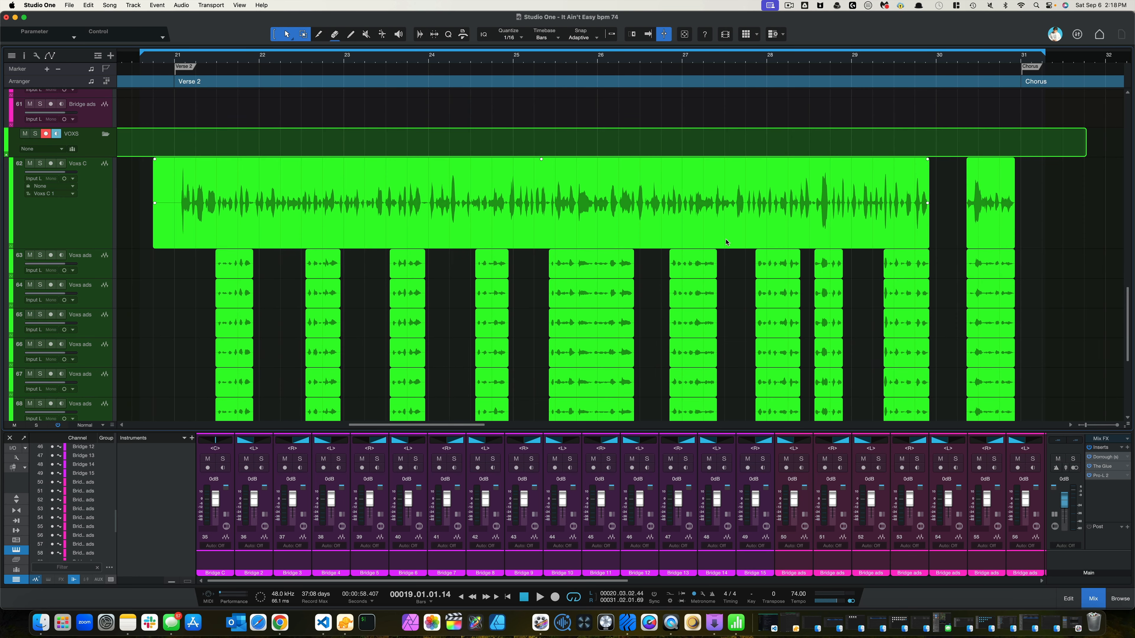
scroll(727, 243, "left", 1)
scroll(726, 243, "down", 5)
scroll(726, 243, "right", 2)
scroll(726, 243, "right", 1)
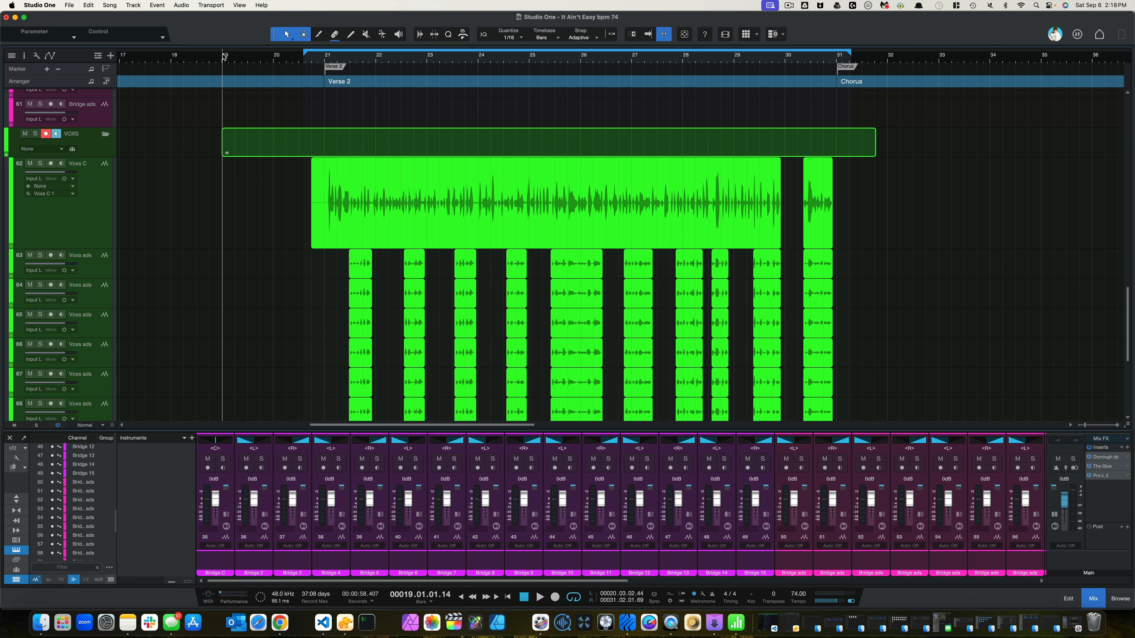
scroll(224, 57, "right", 2)
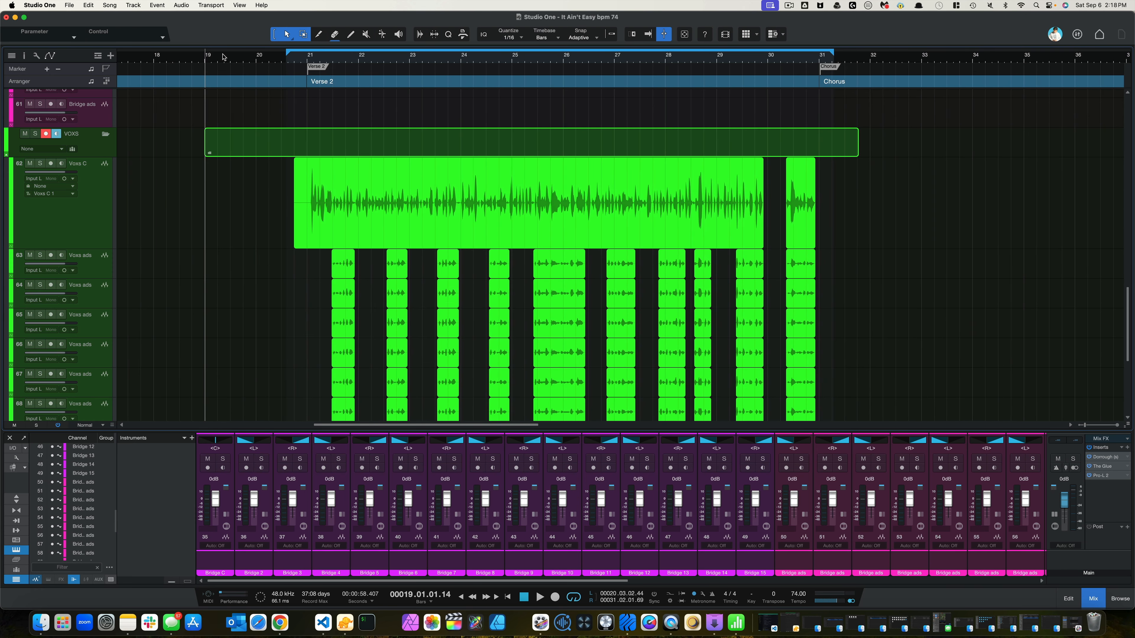
- Play the song from about bar 19, beat 2 through Verse 2 to hear the vocals, then stop playback
left_click(224, 57)
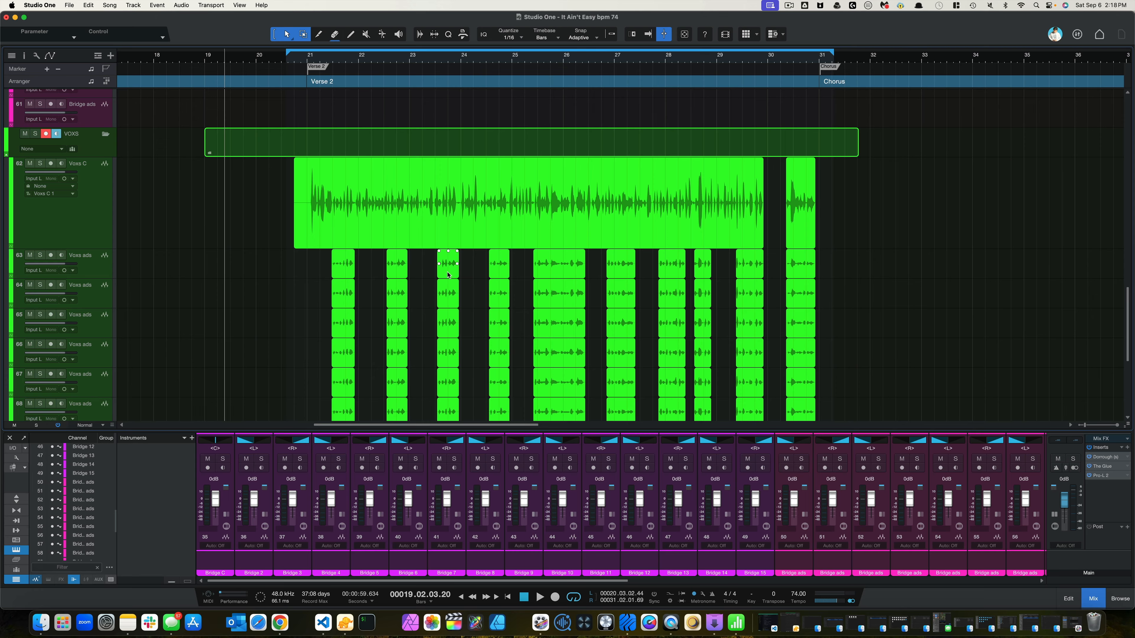
scroll(448, 275, "up", 2)
scroll(448, 275, "down", 1)
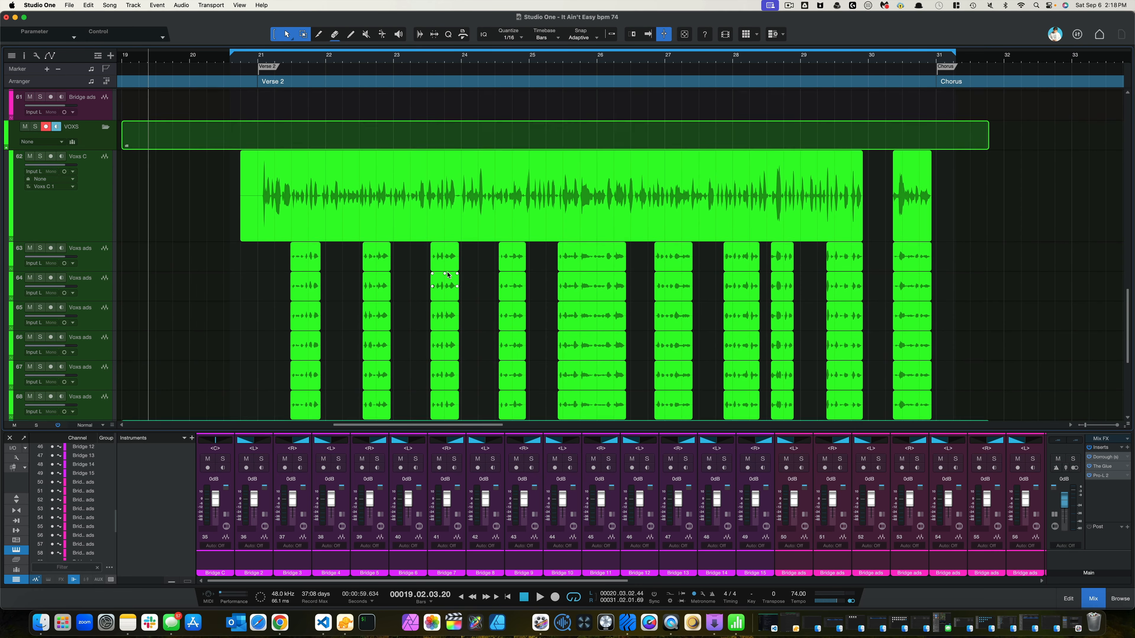
scroll(448, 275, "down", 1)
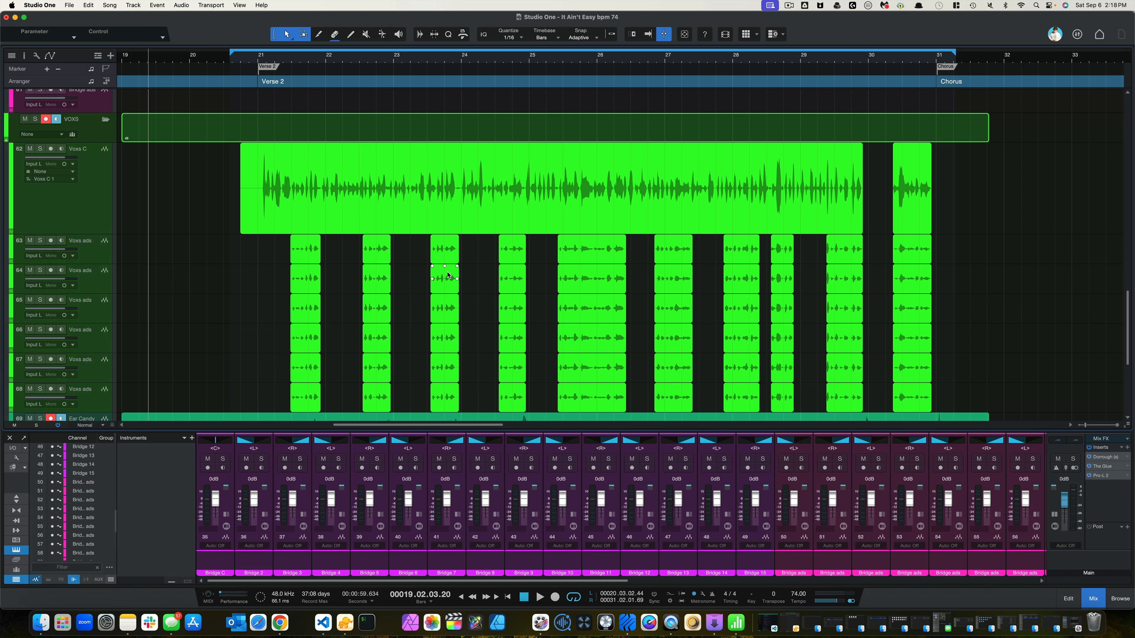
key("space")
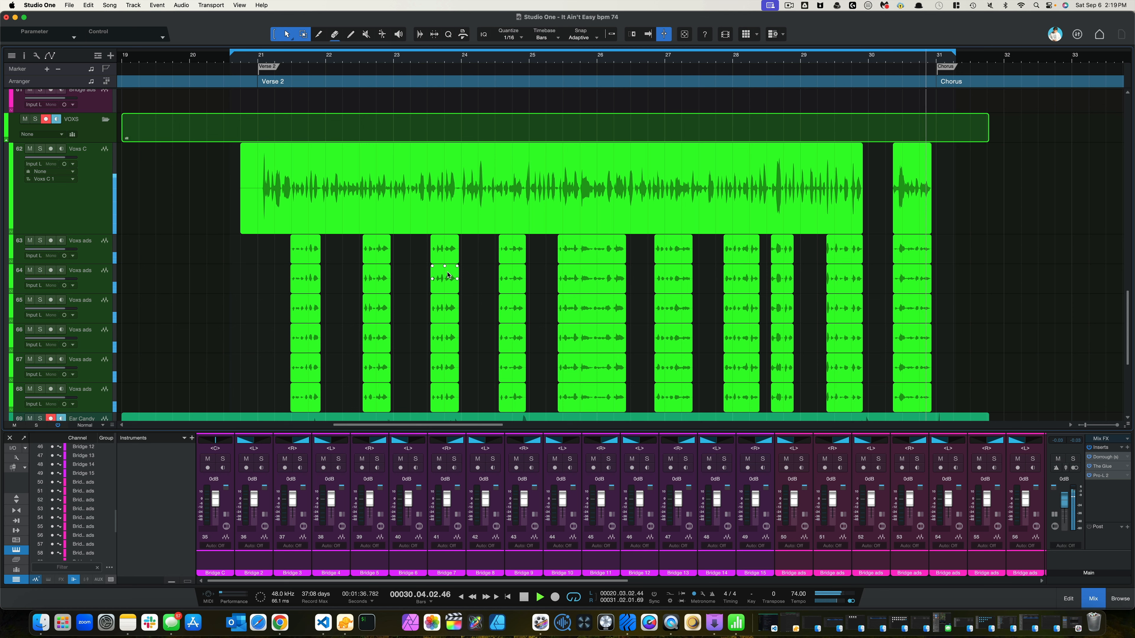
key("space")
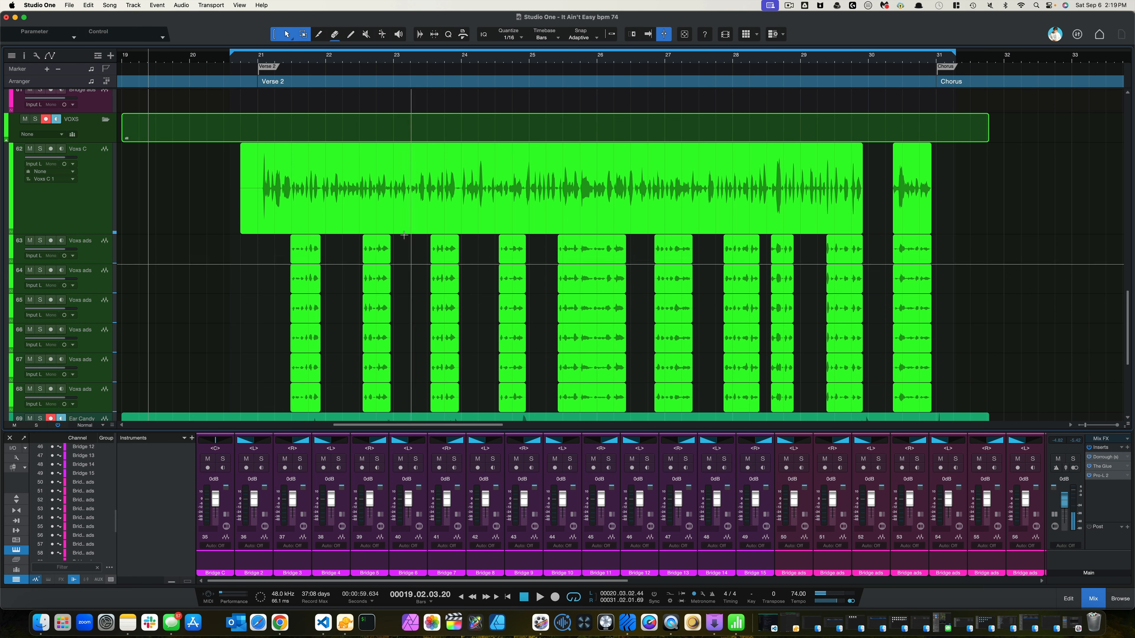
- Show track automation in the arrangement and display the Volume envelope on the Voxs C track
scroll(394, 223, "up", 5)
scroll(395, 223, "left", 2)
scroll(395, 223, "down", 5)
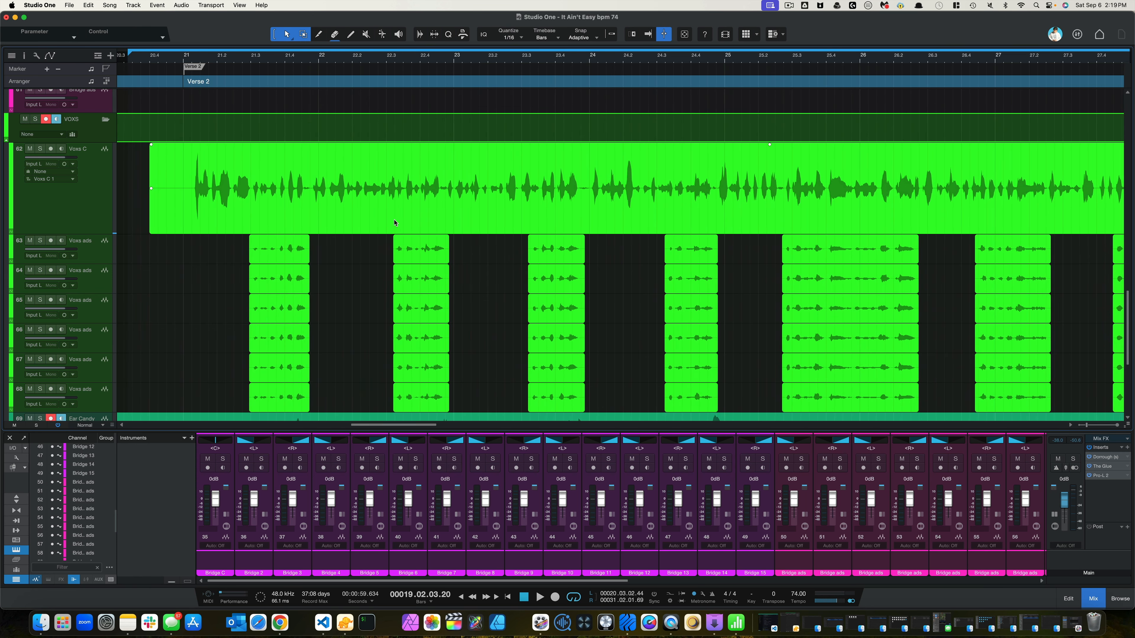
scroll(393, 223, "up", 1)
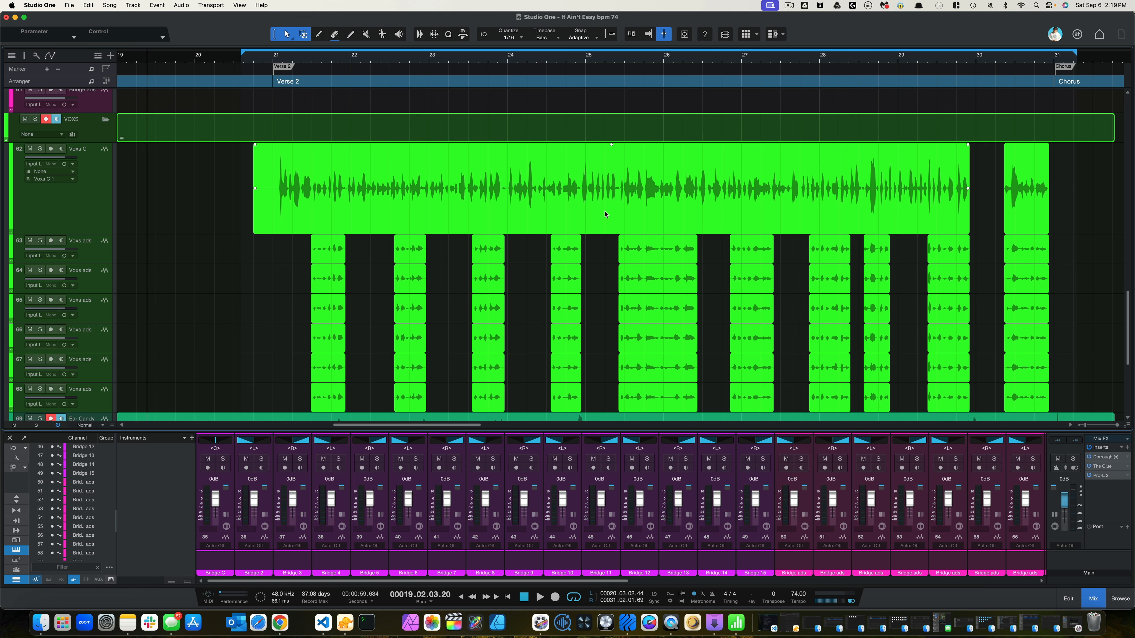
scroll(871, 201, "right", 5)
left_click(1025, 205)
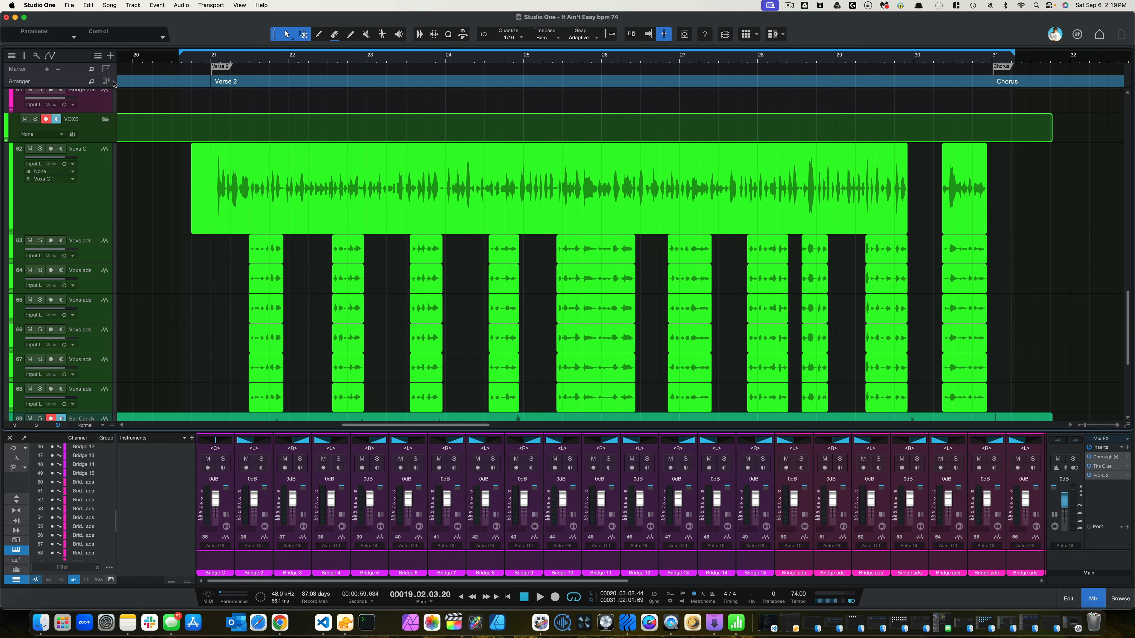
left_click(50, 57)
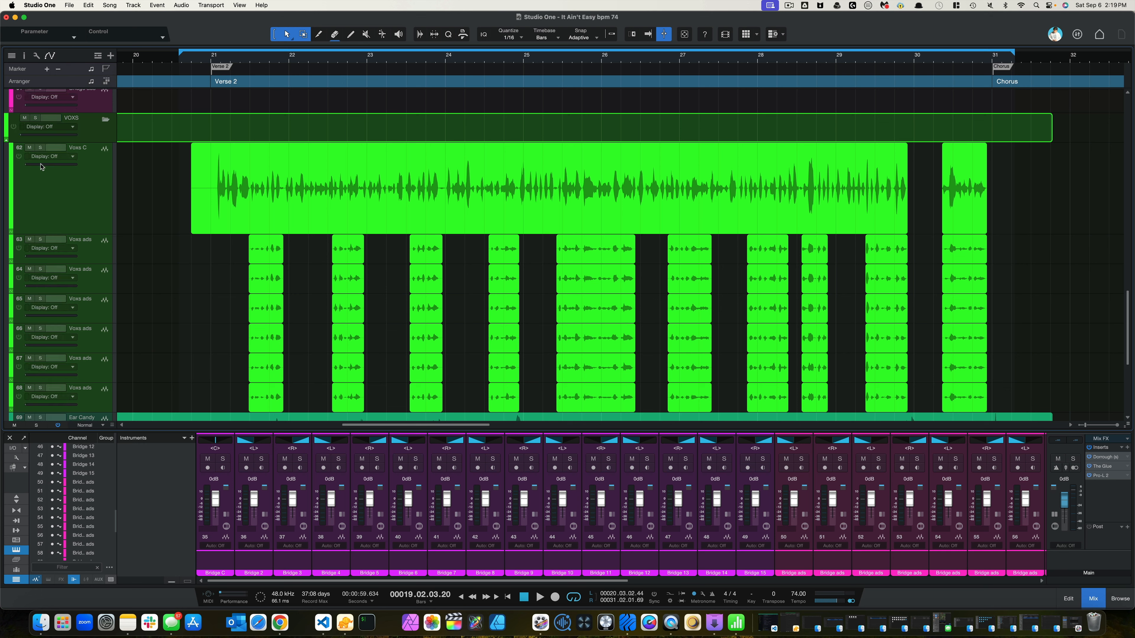
left_click(73, 157)
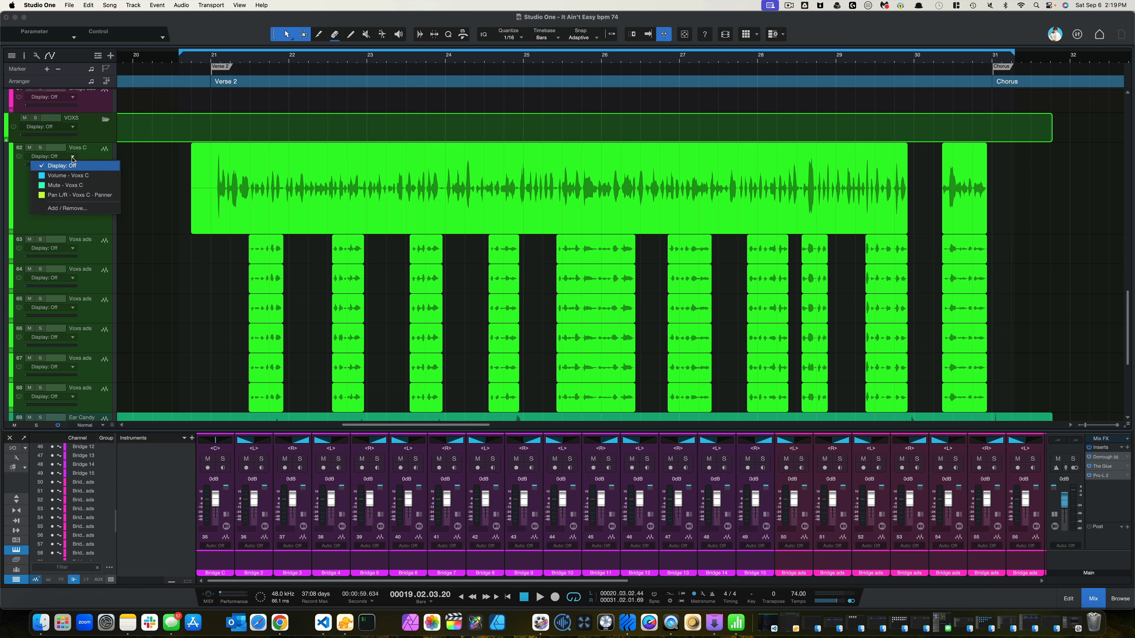
left_click(68, 175)
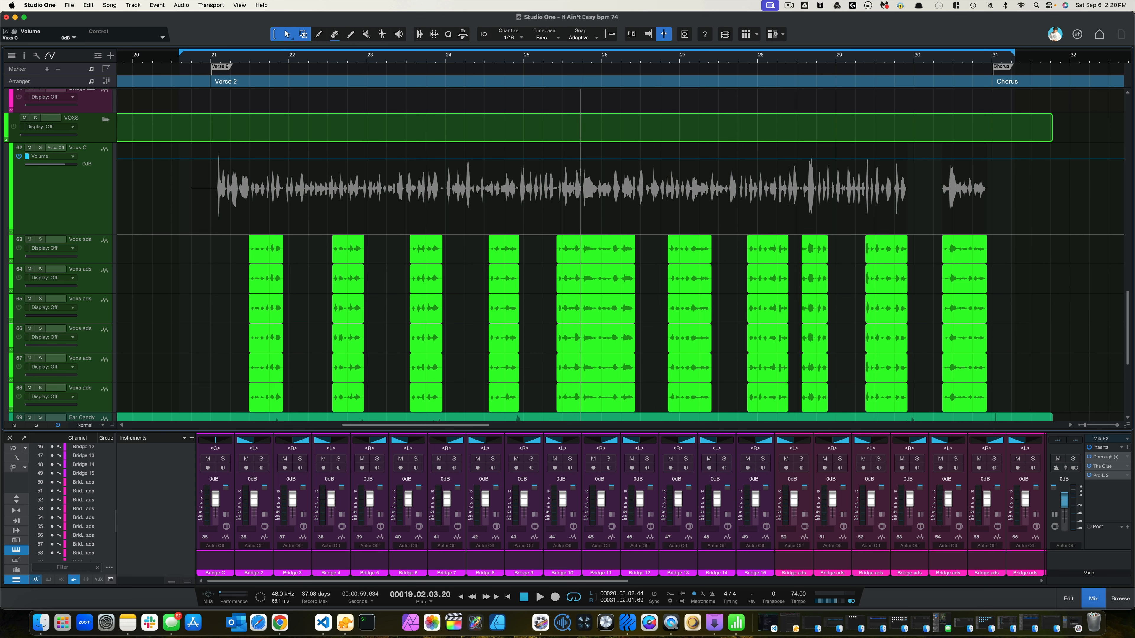
left_click(170, 159)
left_click(182, 159)
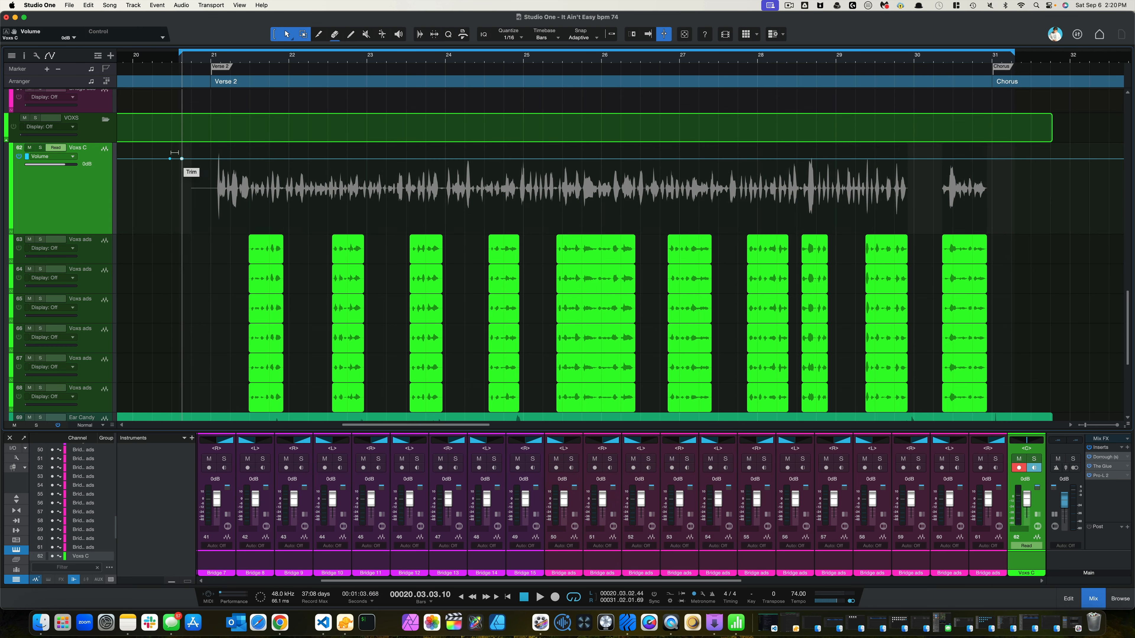
mouse_move(175, 153)
left_mouse_down()
mouse_move(176, 244)
mouse_move(178, 156)
left_mouse_up()
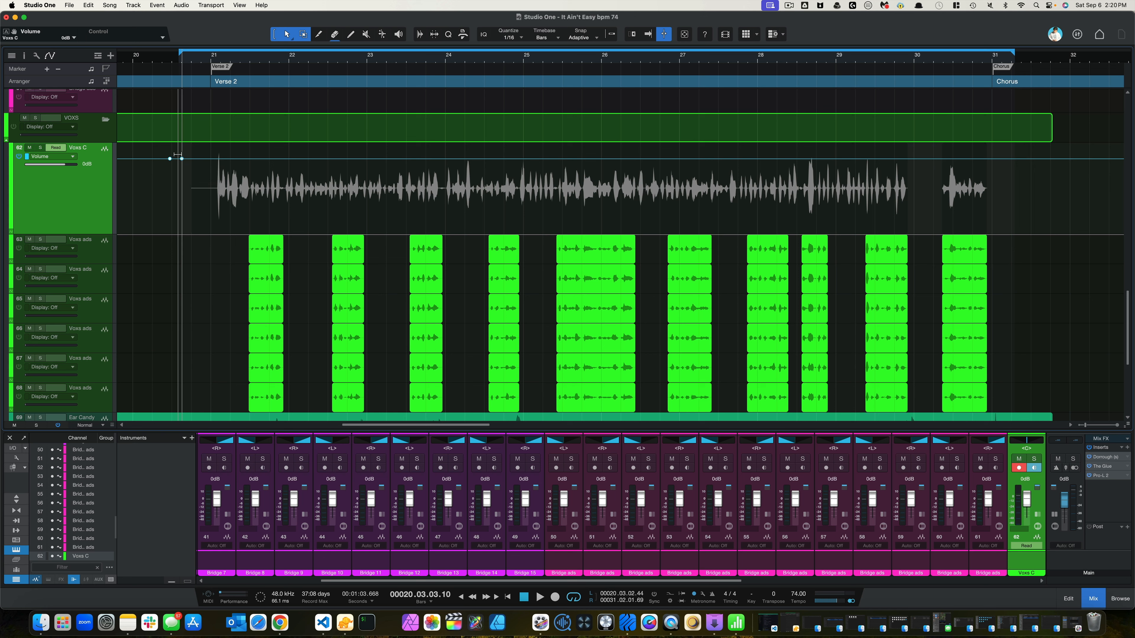
mouse_move(184, 163)
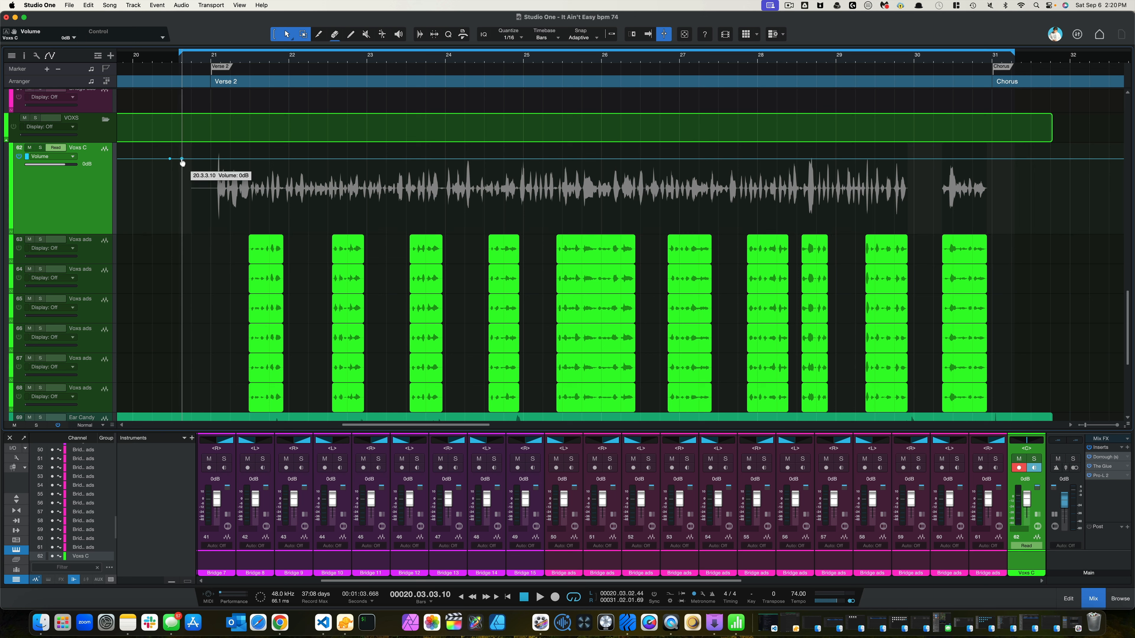
double_click(182, 160)
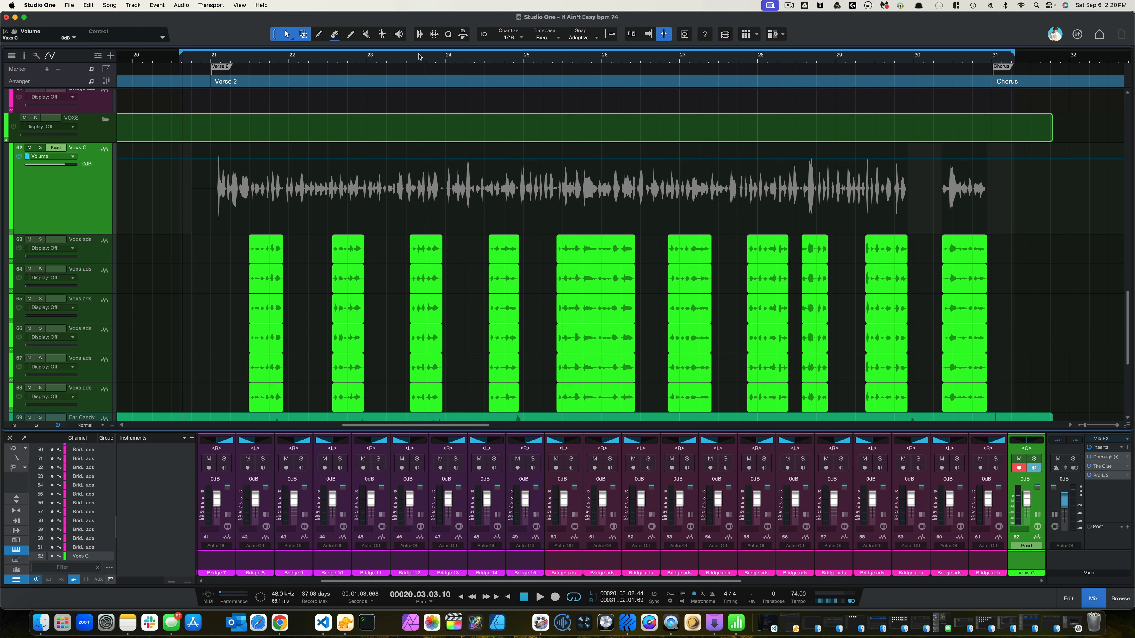
- Turn off looping and play the vocals from about bar 23, beat 3 past the loud peak in bar 24, then stop
left_click(574, 598)
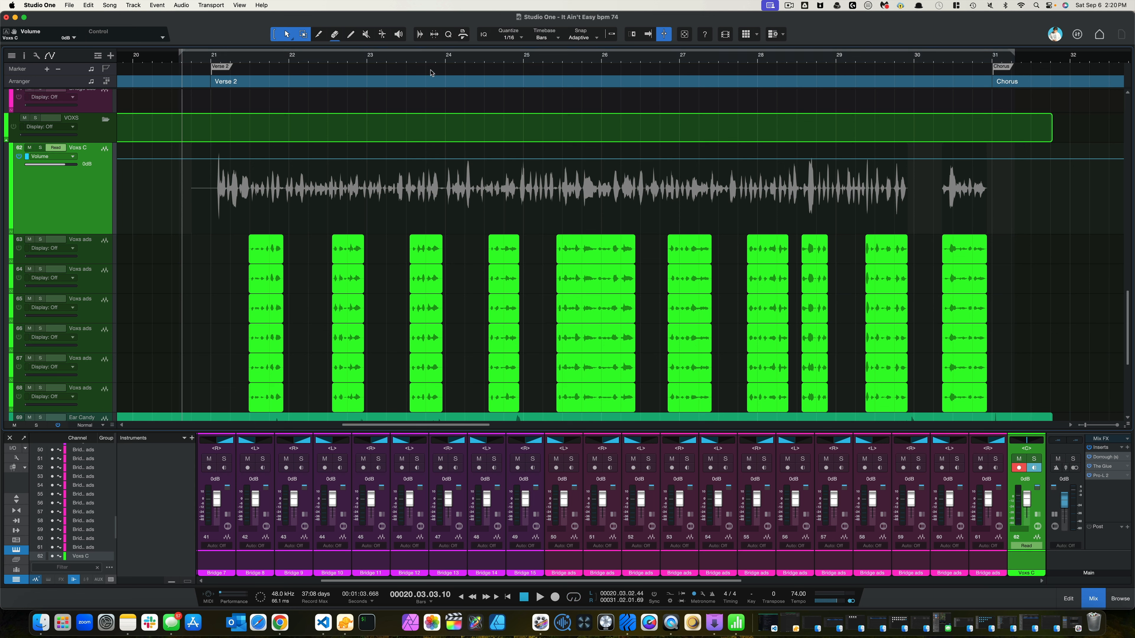
left_click(417, 58)
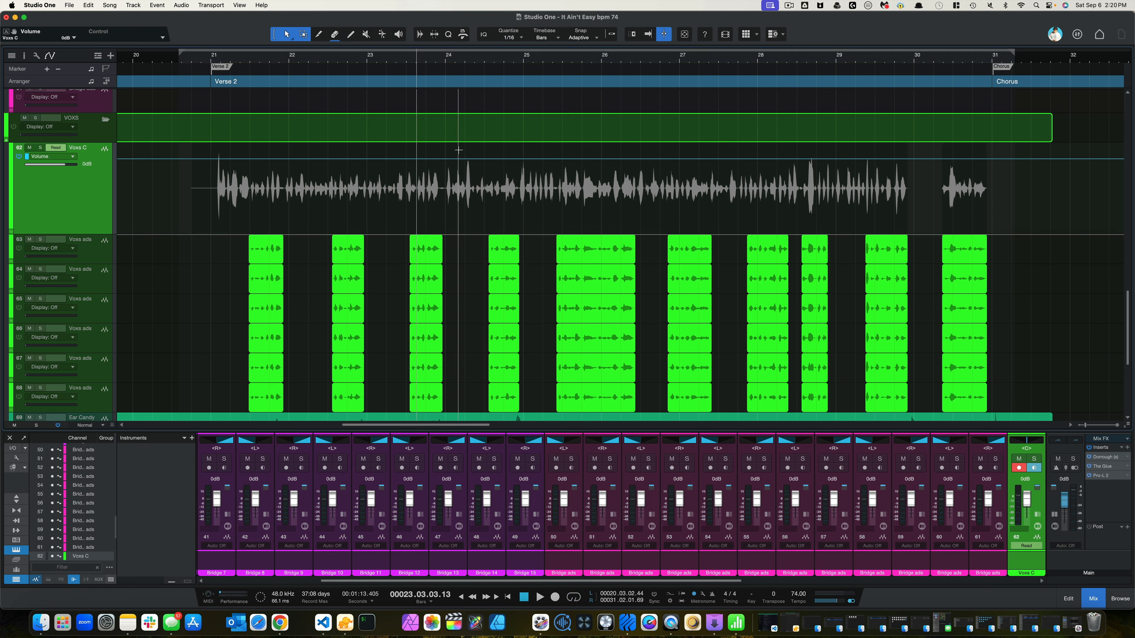
scroll(469, 174, "up", 5)
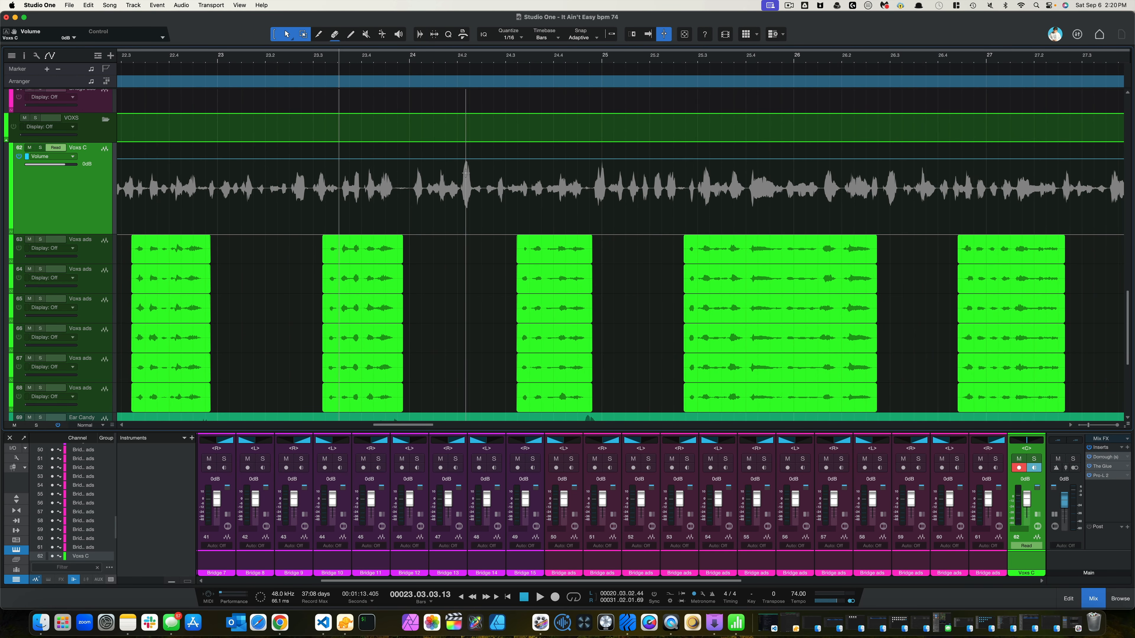
key("space")
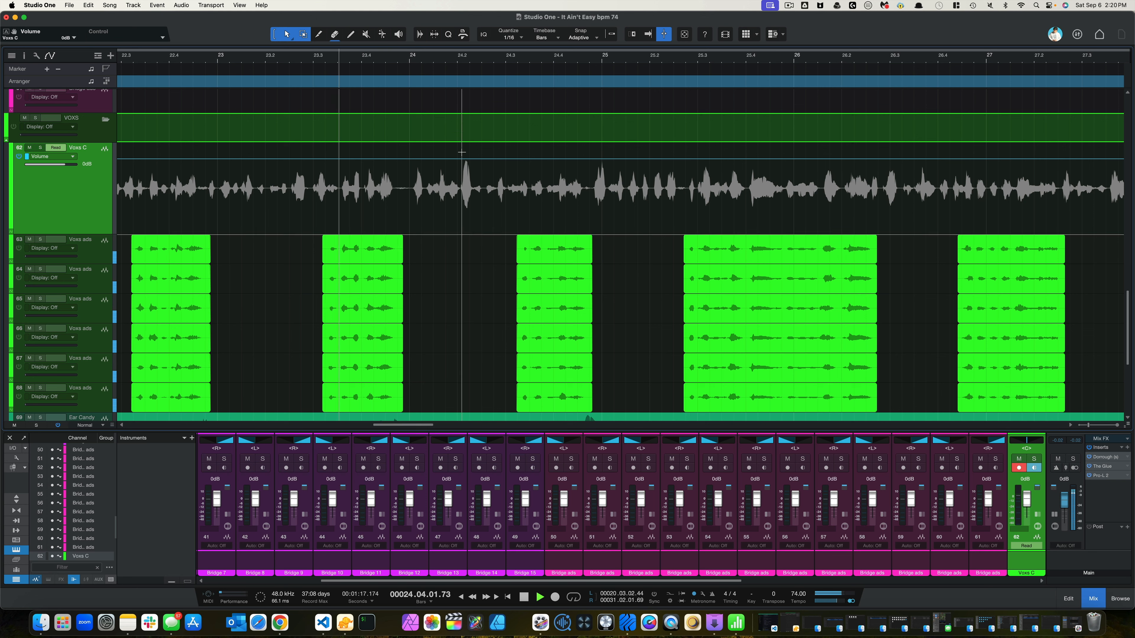
key("space")
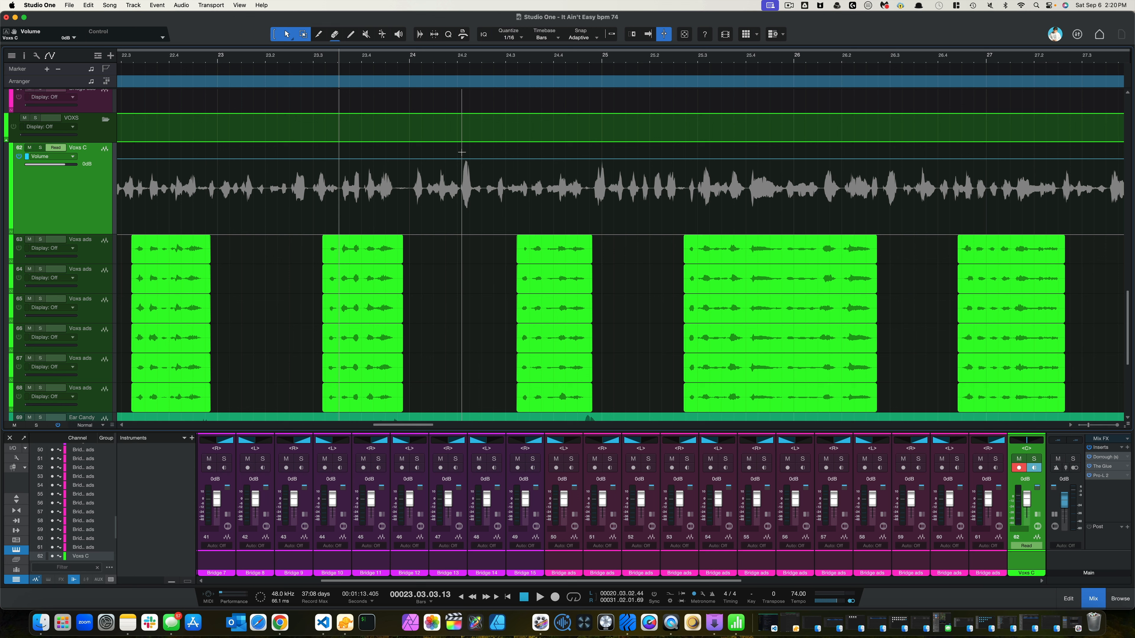
- Add Volume automation points around the loud Voxs C peak just after bar 24, beat 2, and lower the segment between them to -3.0 dB
scroll(461, 152, "up", 10)
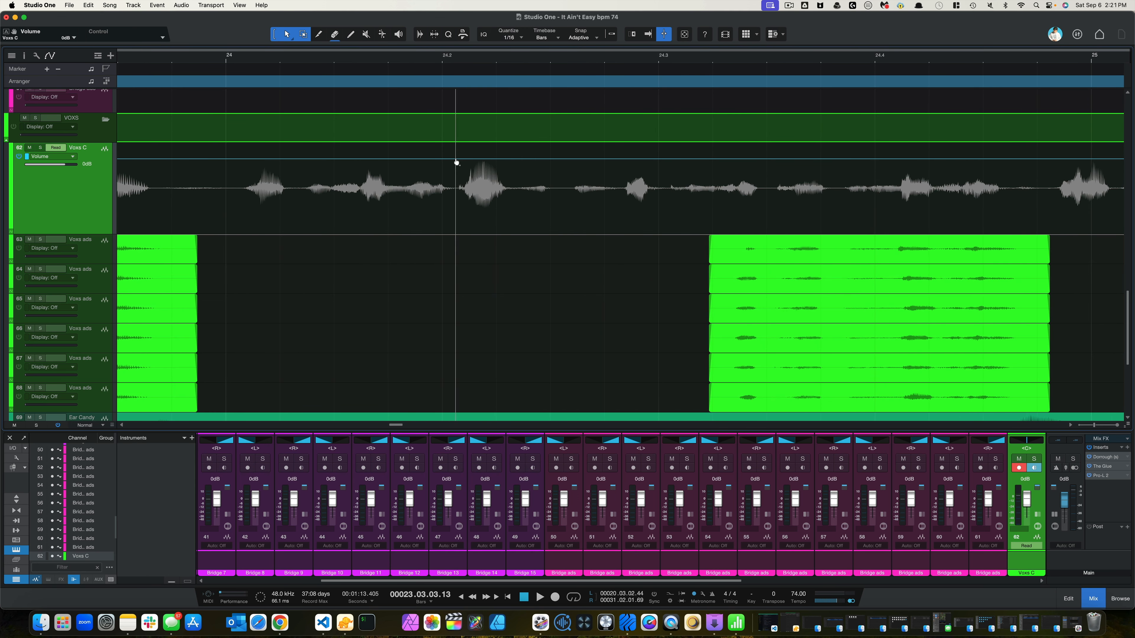
left_click(451, 159)
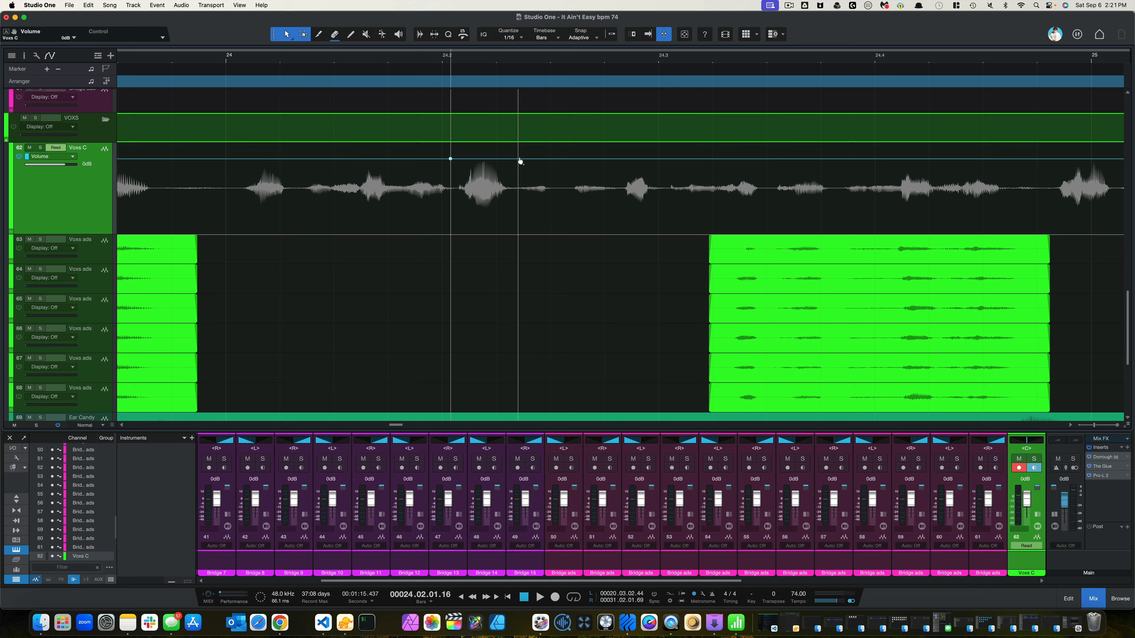
left_click(522, 159)
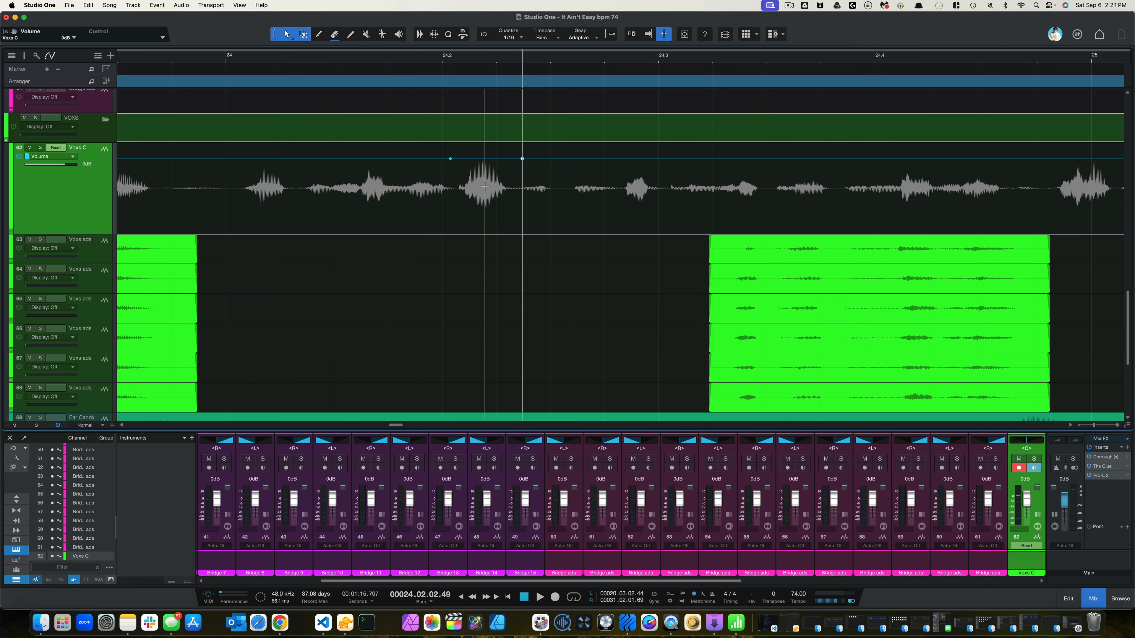
left_click_drag(485, 187, 581, 190)
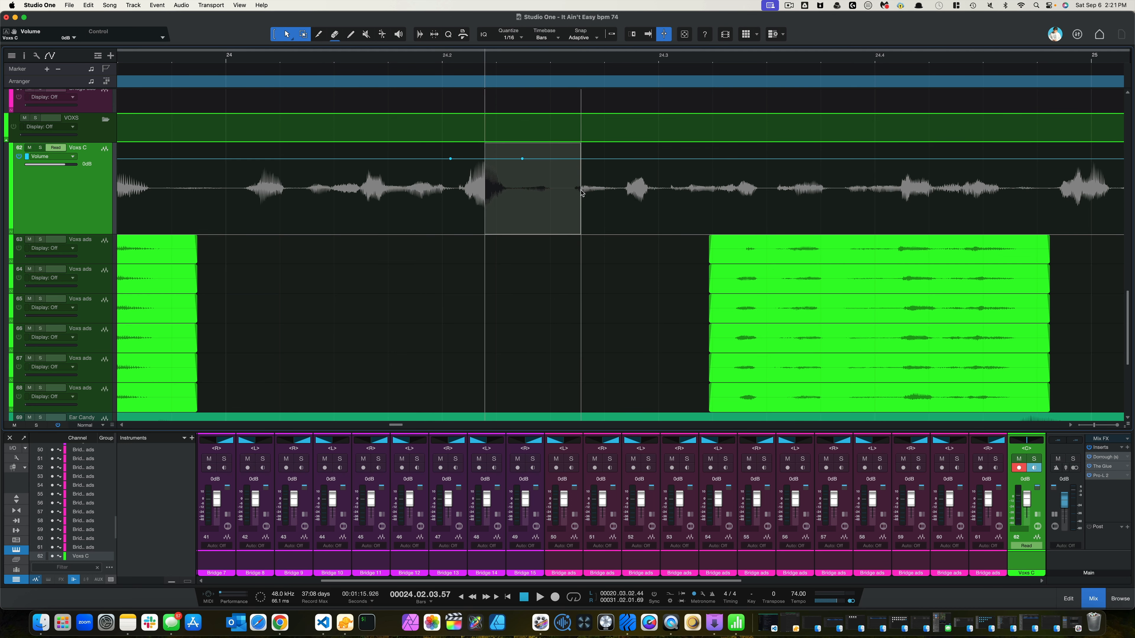
left_click_drag(453, 179, 553, 184)
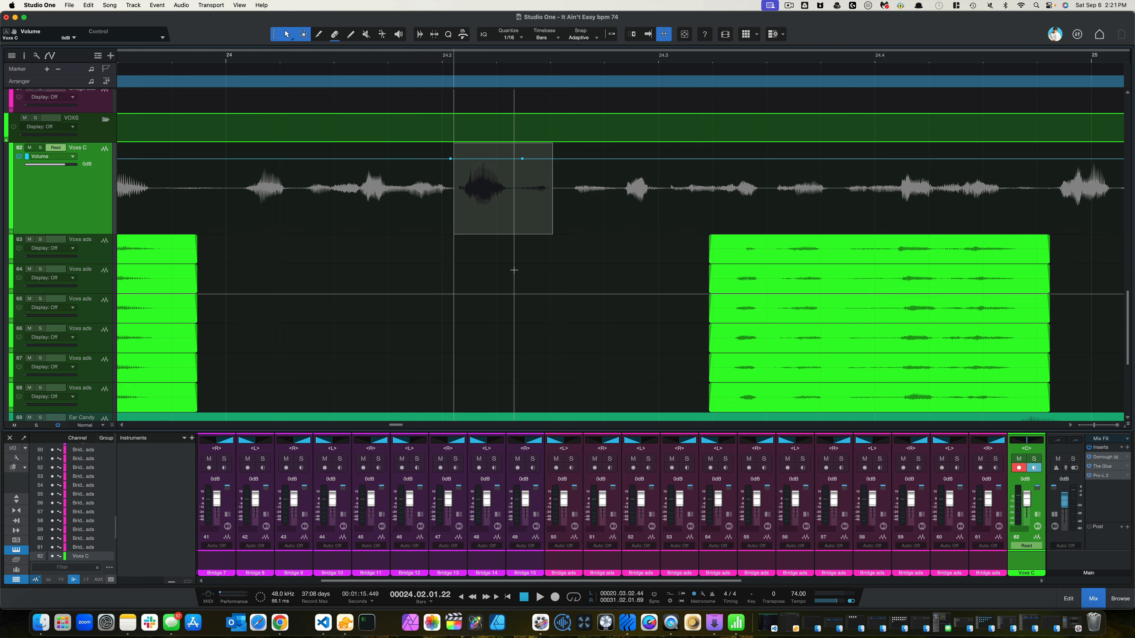
left_click(514, 259)
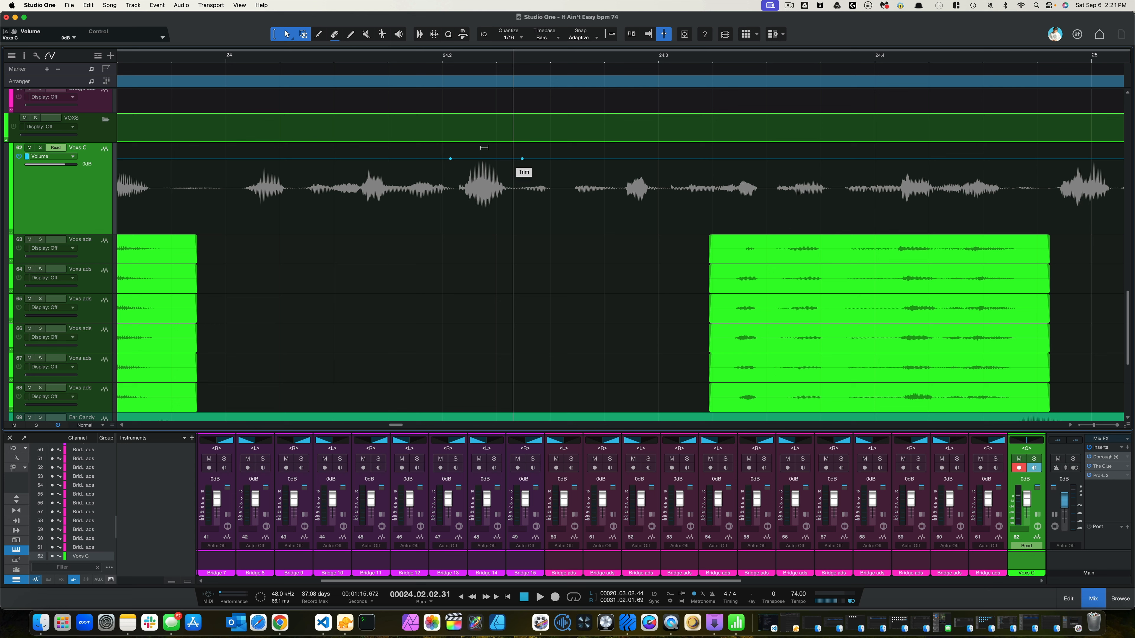
left_click_drag(484, 147, 484, 153)
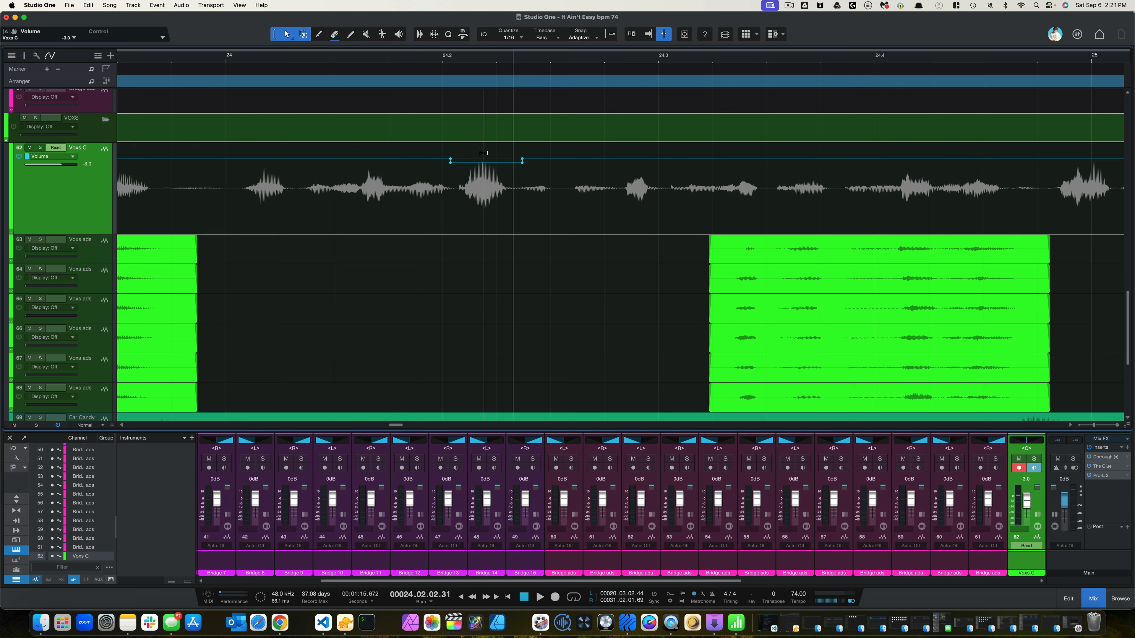
- Play the lowered peak from just before bar 24, then raise its Volume segment to -1.7 dB
left_click(211, 60)
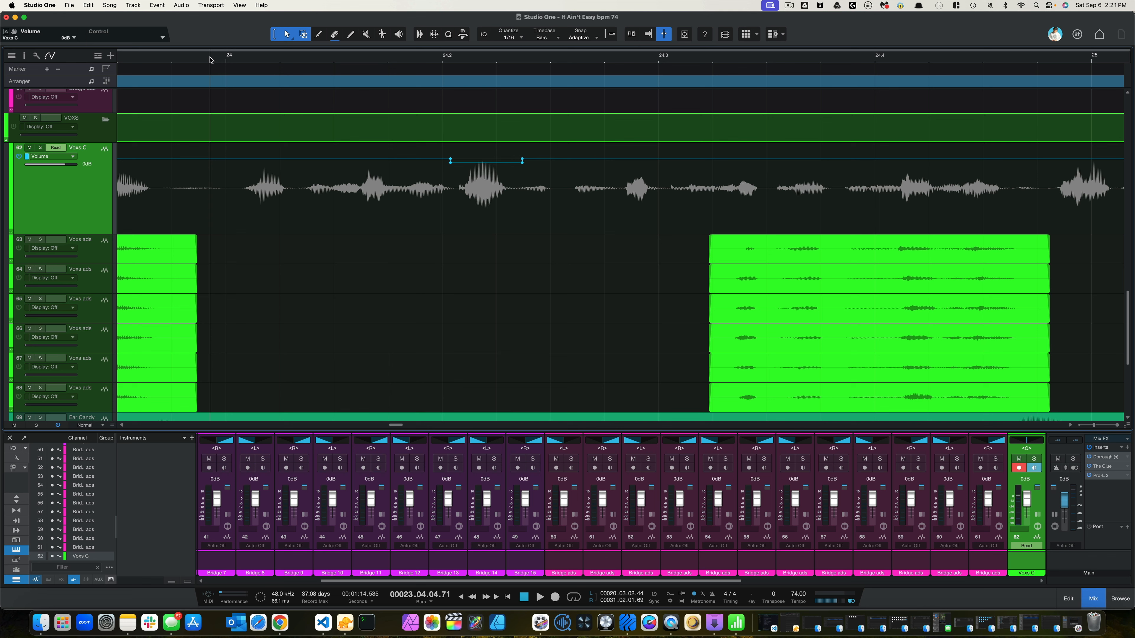
key("space")
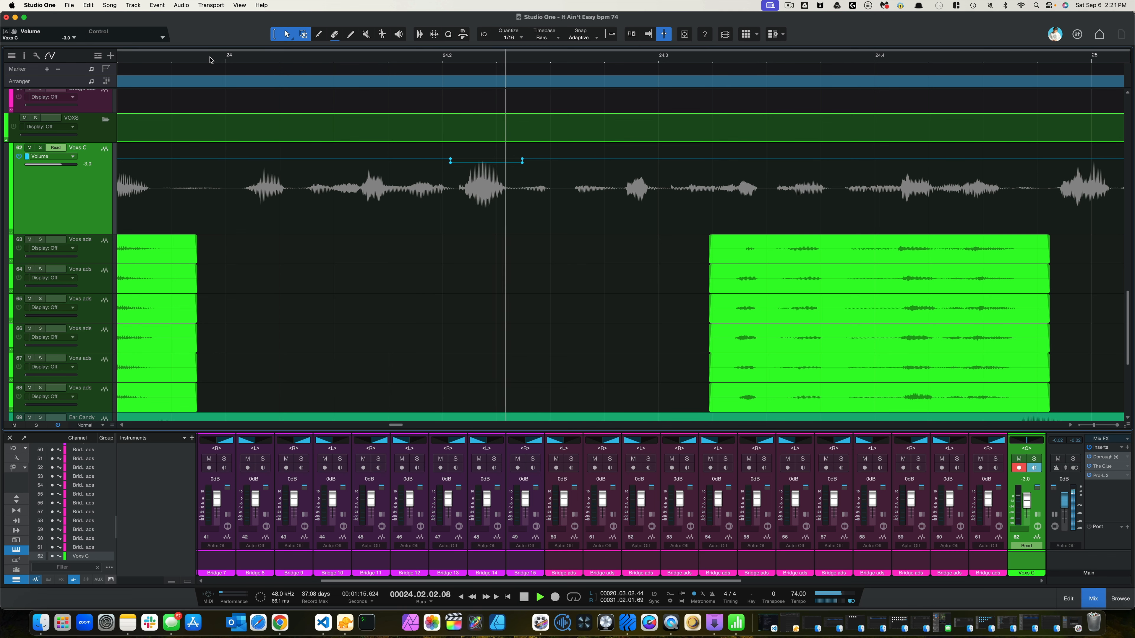
key("space")
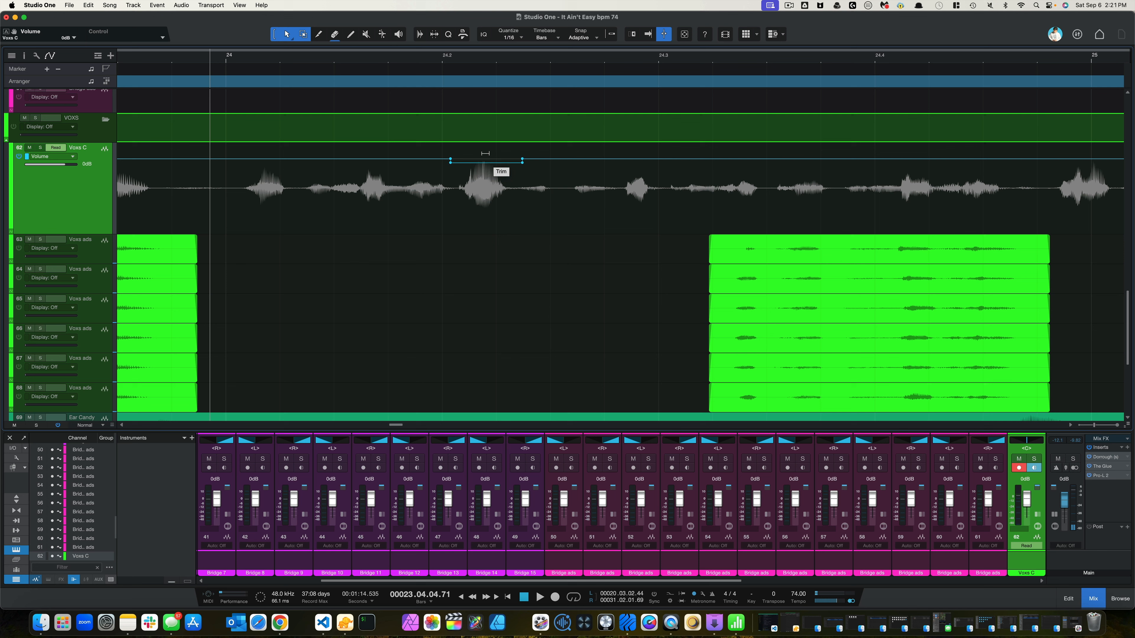
left_click_drag(485, 153, 485, 152)
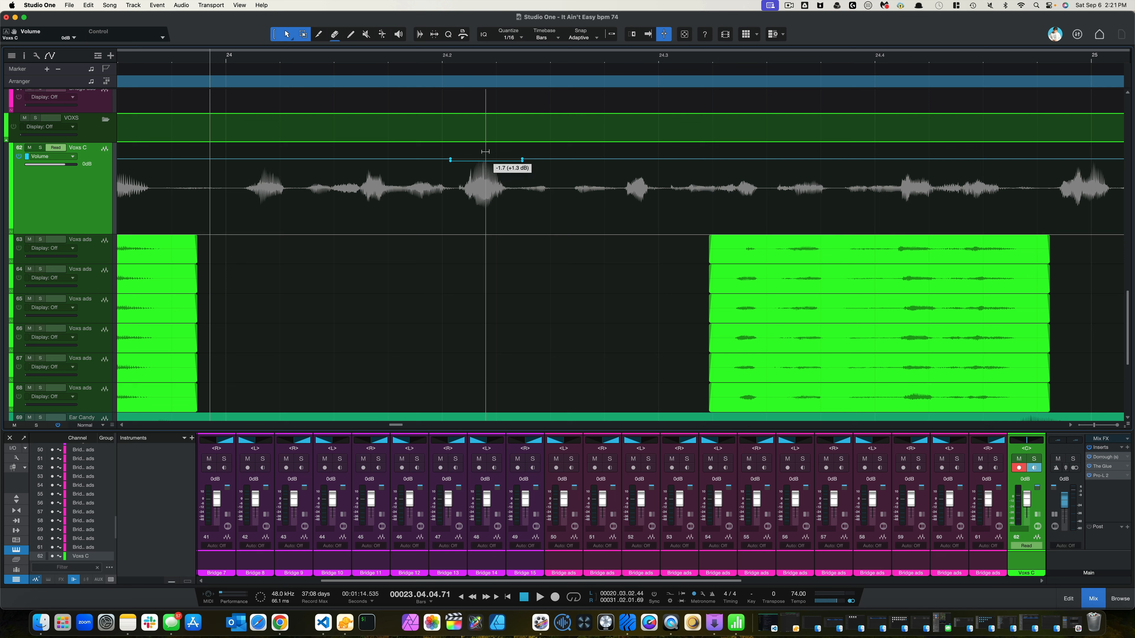
left_click_drag(485, 152, 485, 151)
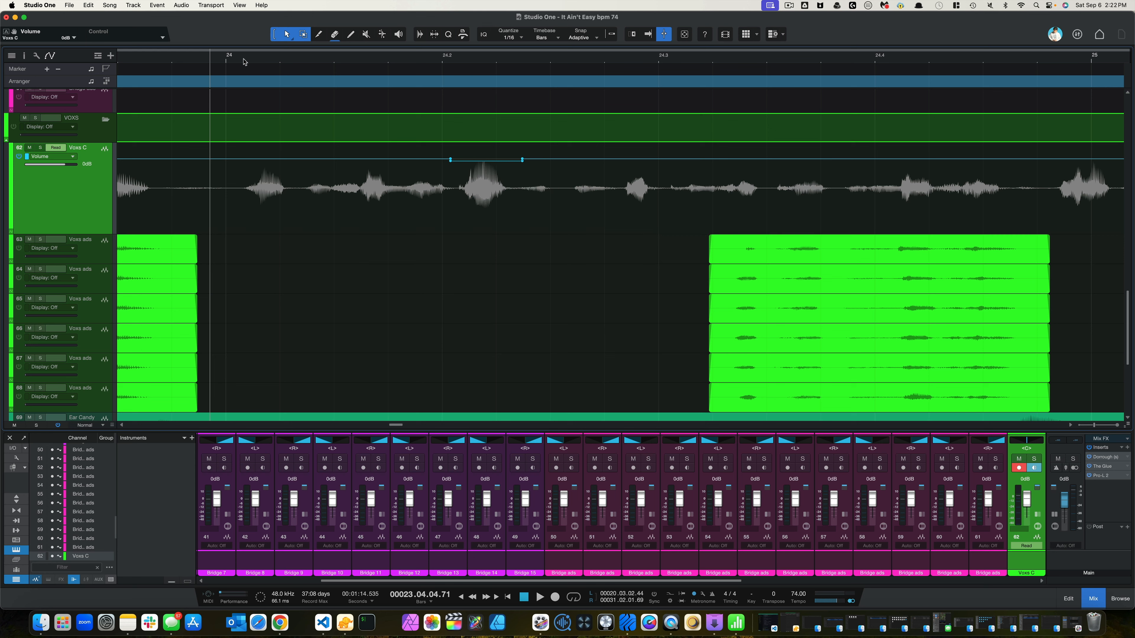
- Play the vocals from bar 24 past the adjusted peak, restart from bar 24 to hear it again, then stop
left_click(228, 59)
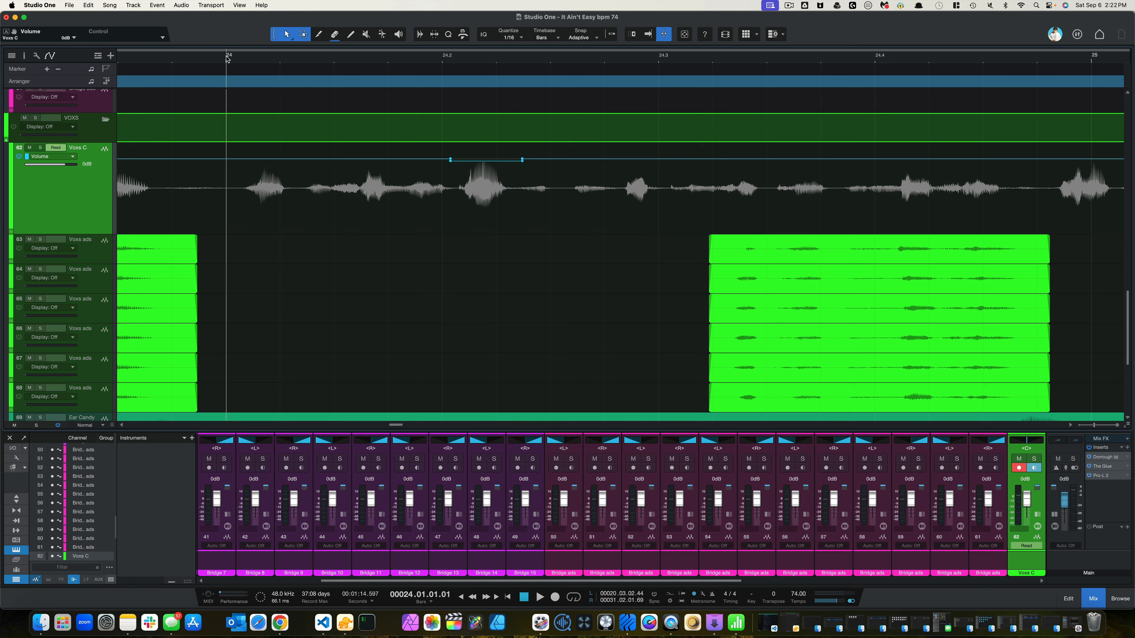
key("space")
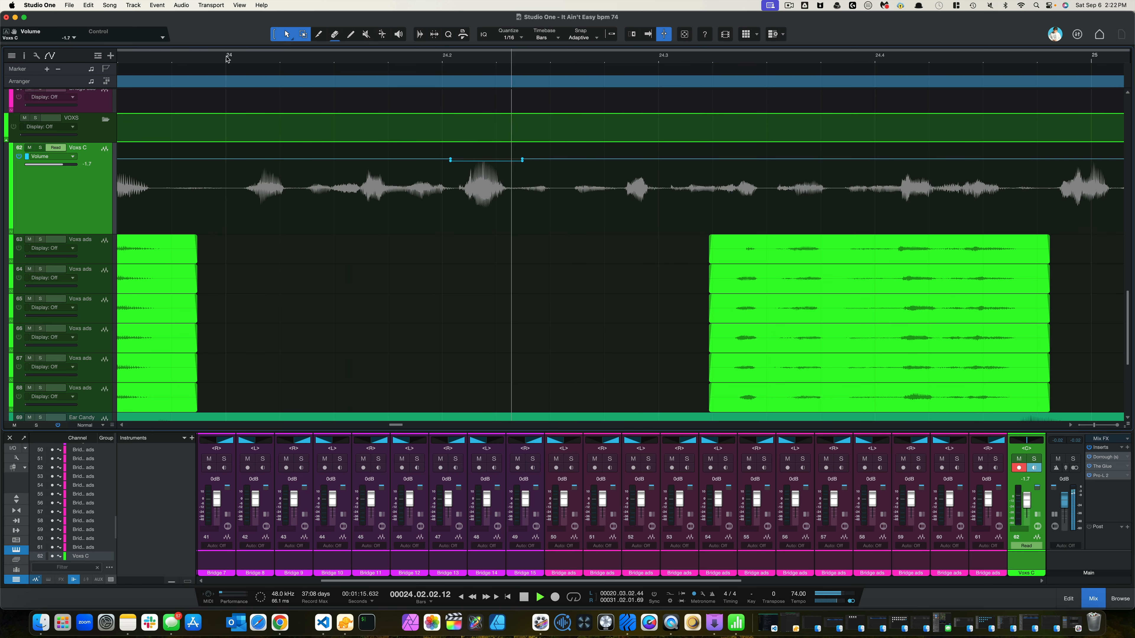
left_click(227, 59)
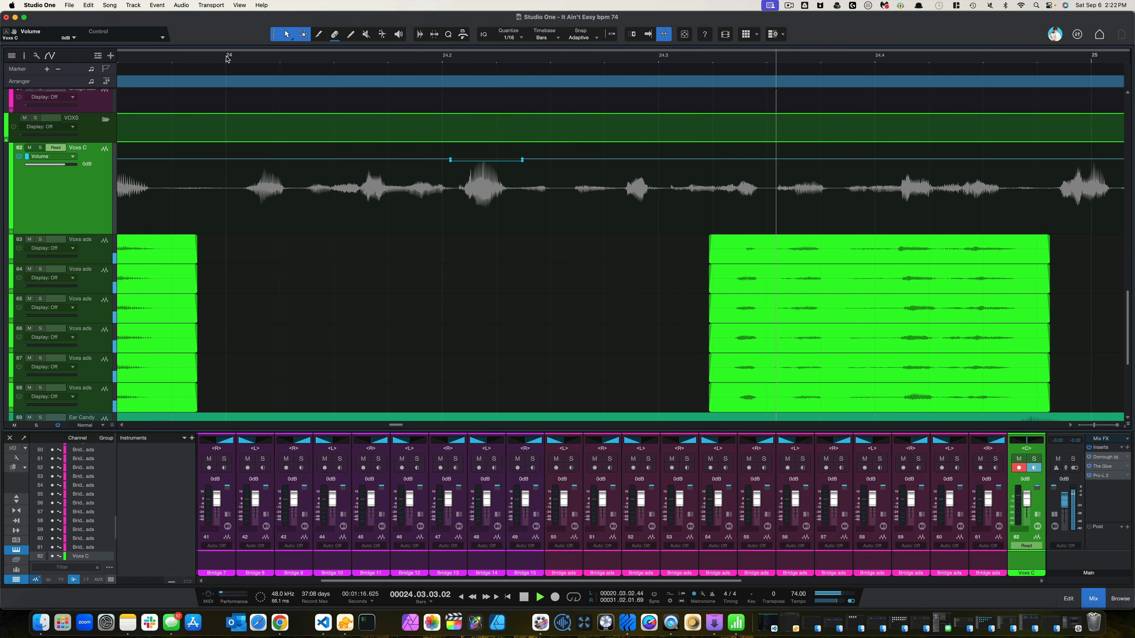
left_click(228, 58)
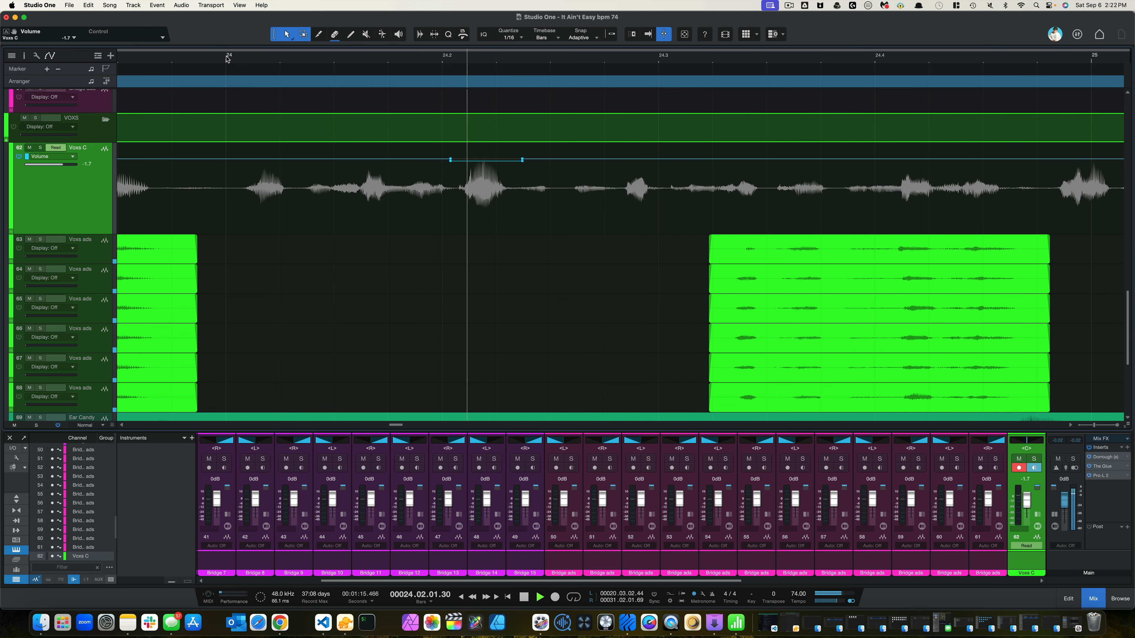
key("space")
- Play the vocals from bar 23, beat 4 through the start of bar 25, then stop
scroll(343, 132, "down", 5)
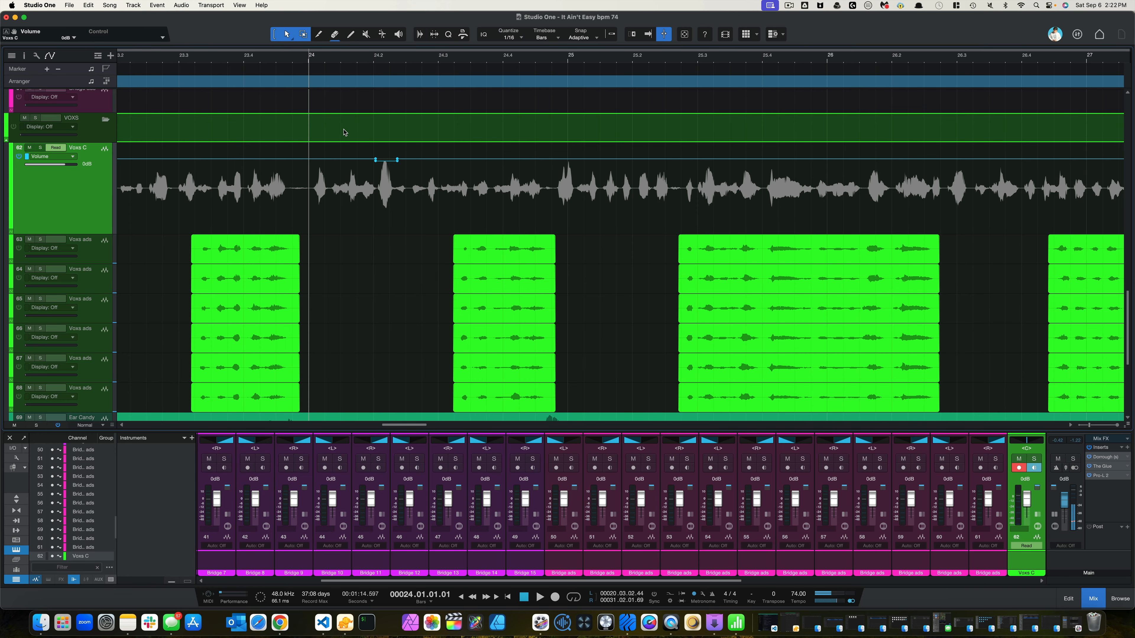
left_click(263, 59)
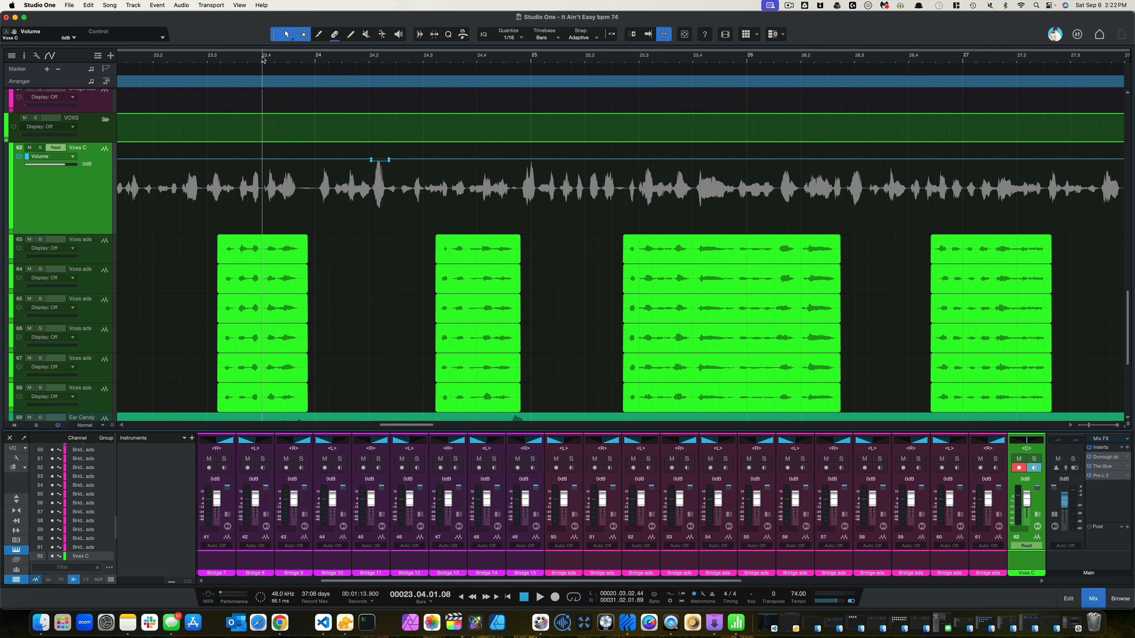
key("space")
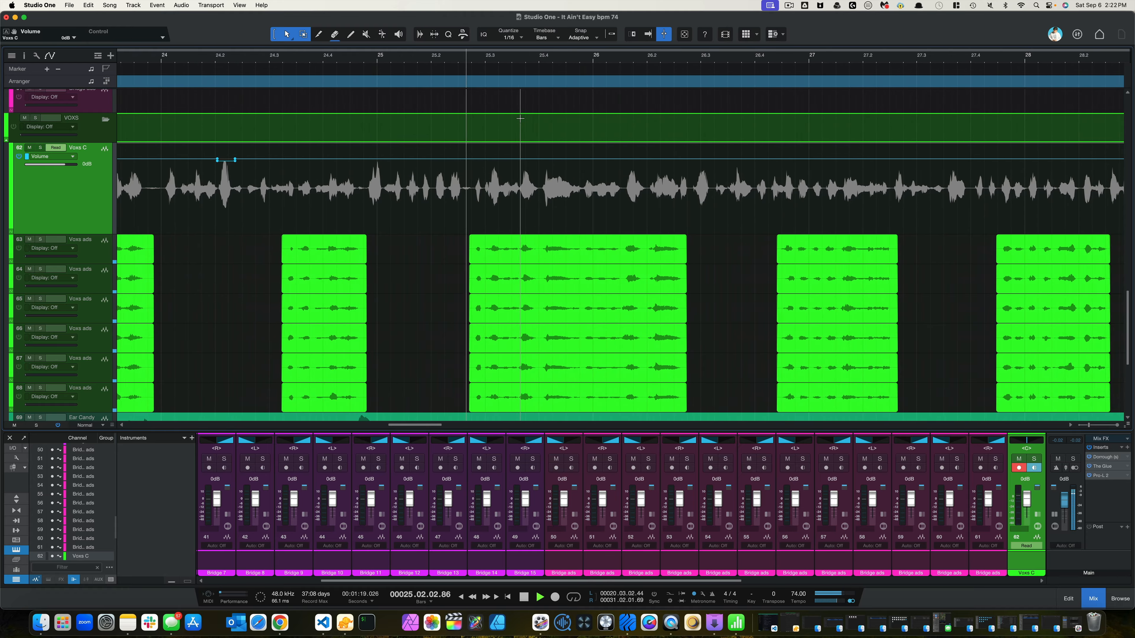
key("space")
- Add Volume automation points on both sides of the loud Voxs C peak at bar 25 and slightly lower the segment between them
scroll(420, 174, "up", 8)
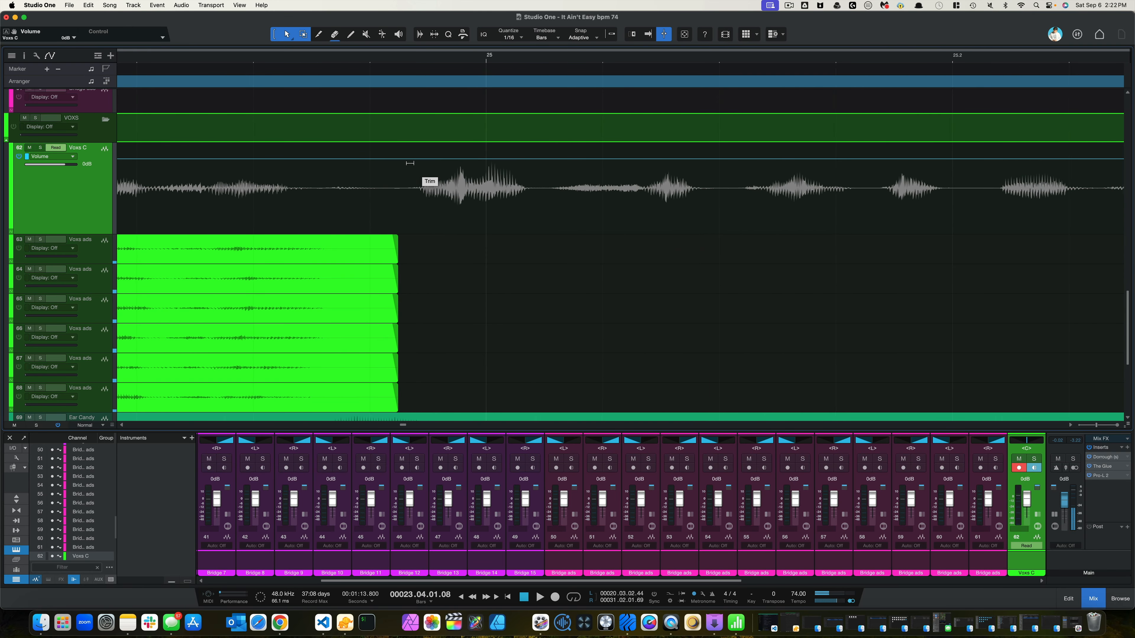
left_click(408, 159)
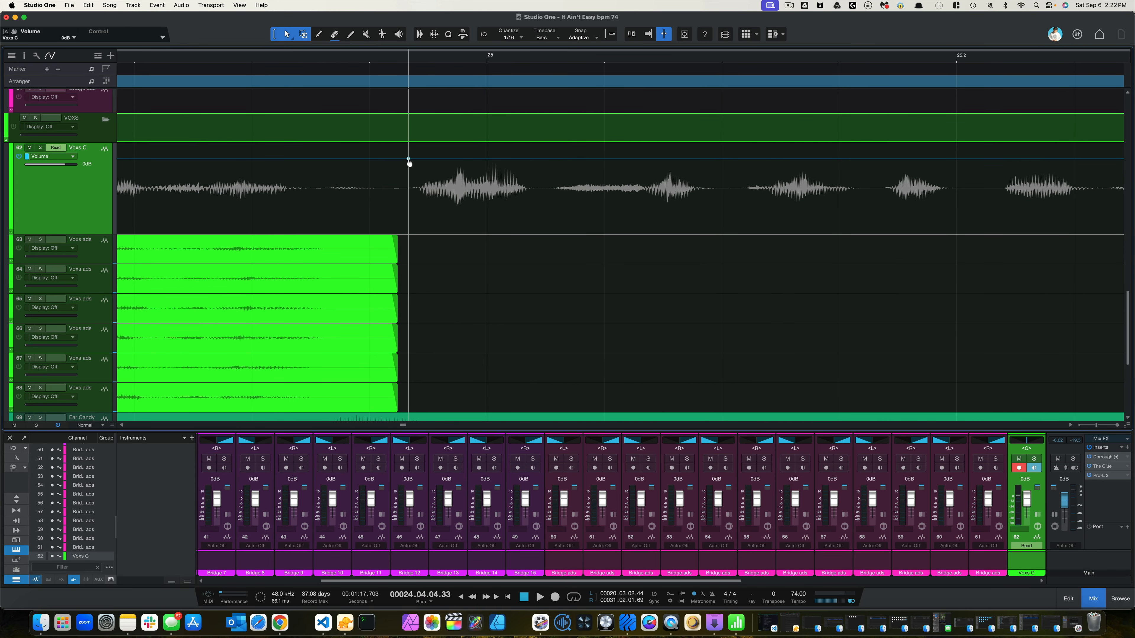
key("space")
key("space")
left_click(535, 159)
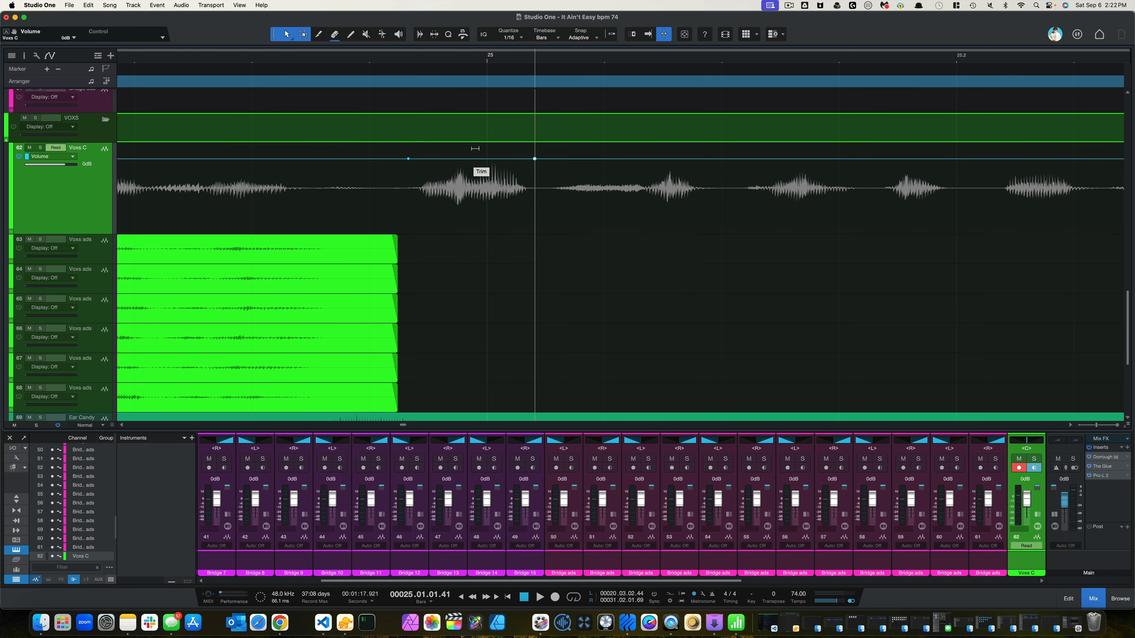
left_click_drag(475, 149, 475, 151)
- Play the vocals from bar 24, beat 4 past the lowered peak at bar 25, then stop
scroll(276, 101, "down", 5)
scroll(276, 101, "down", 1)
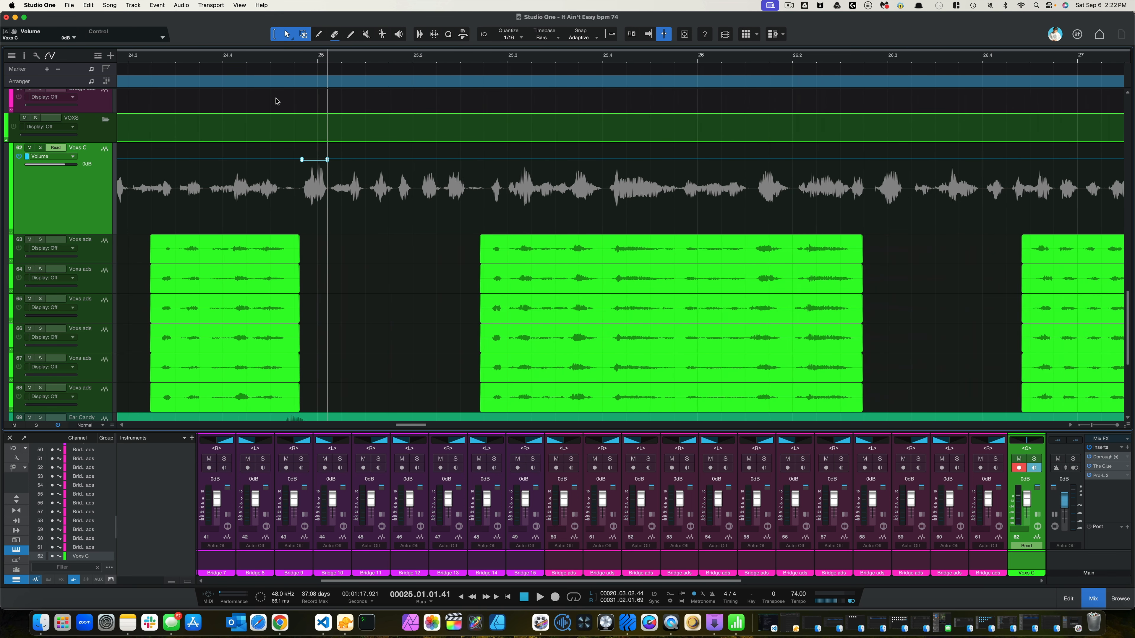
left_click(223, 59)
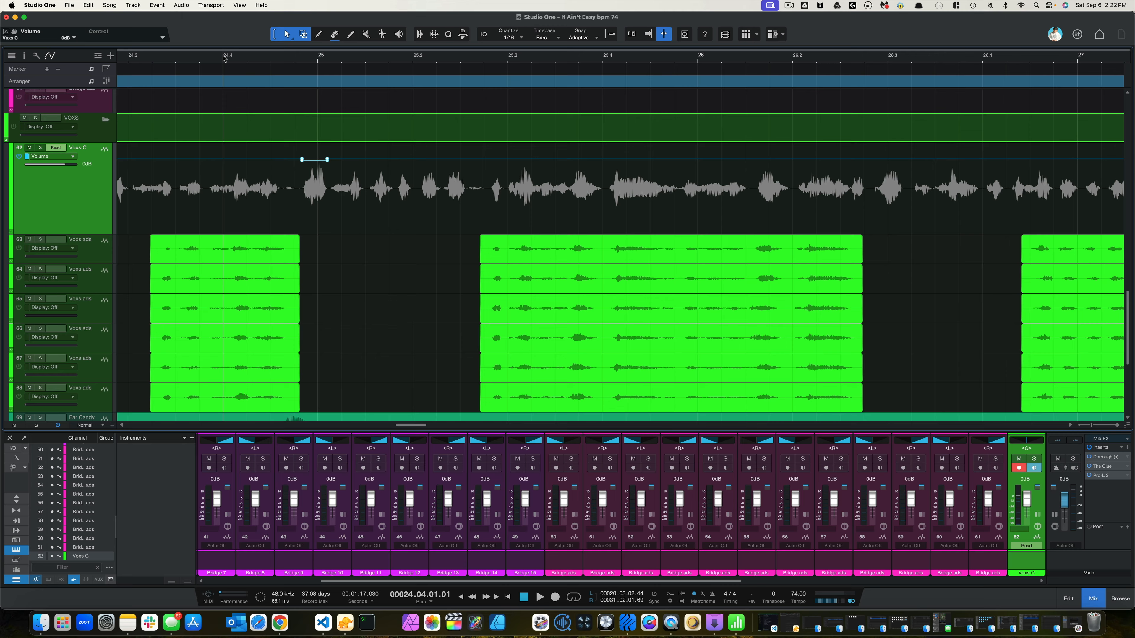
scroll(223, 59, "left", 5)
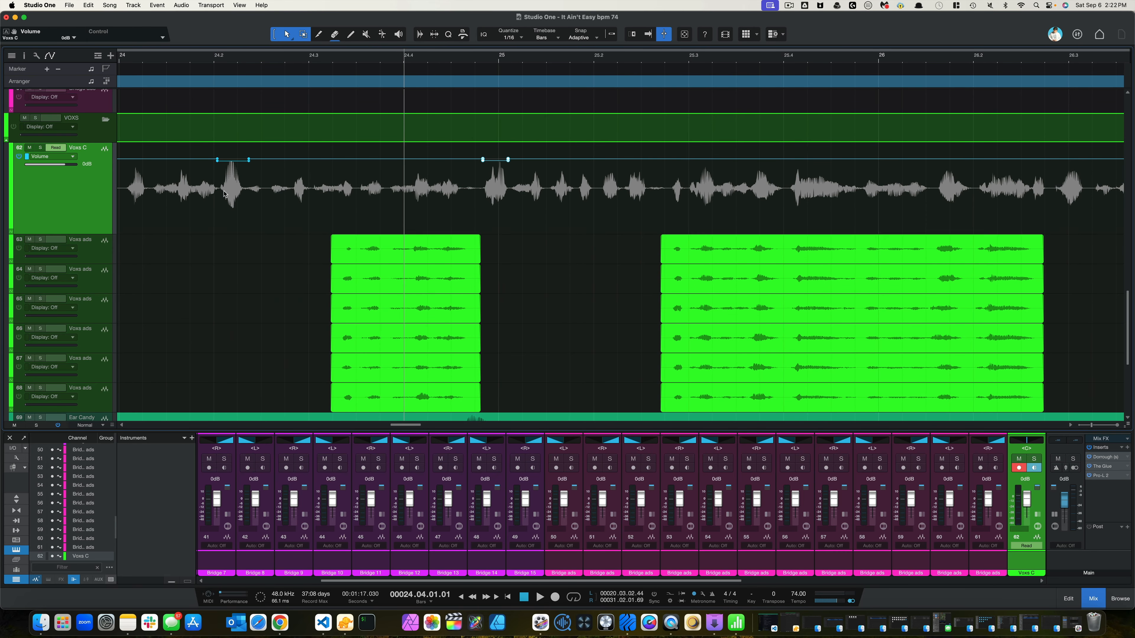
left_click(405, 54)
key("space")
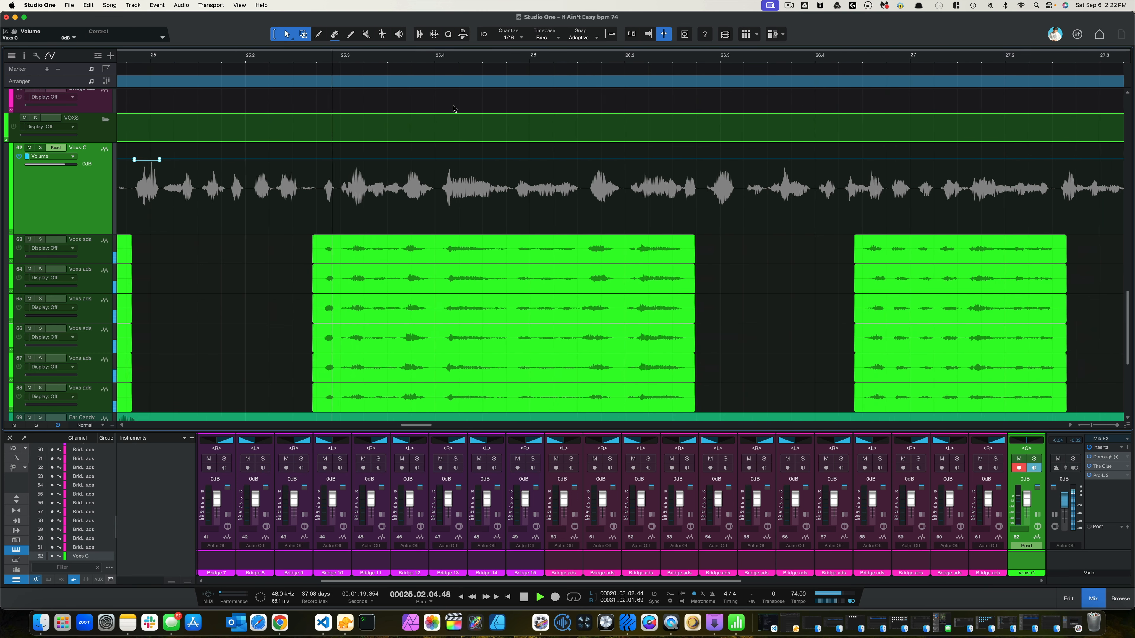
key("space")
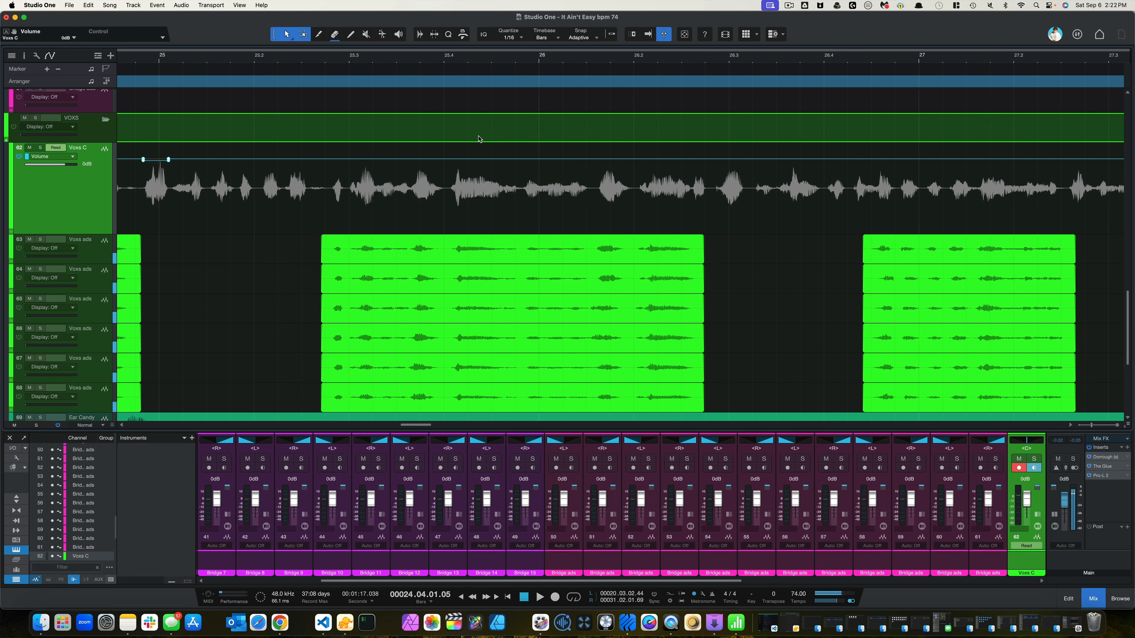
- Add Volume automation points around the loud Voxs C phrase after bar 25, beat 4, auditioning it in between, and slightly lower the segment between them
scroll(447, 145, "up", 5)
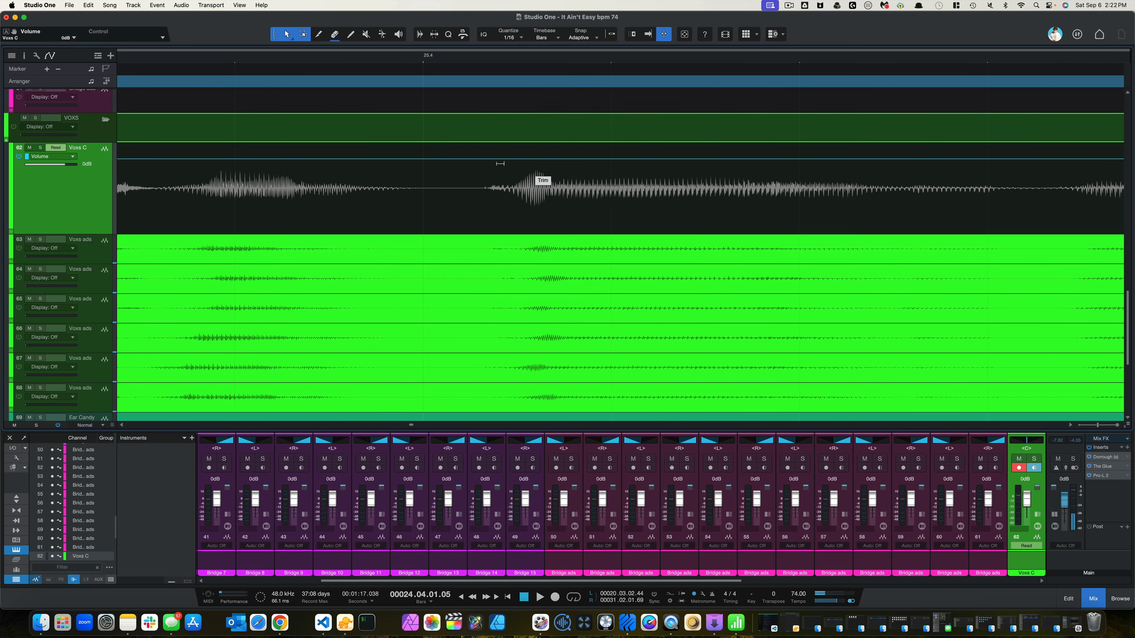
left_click(476, 159)
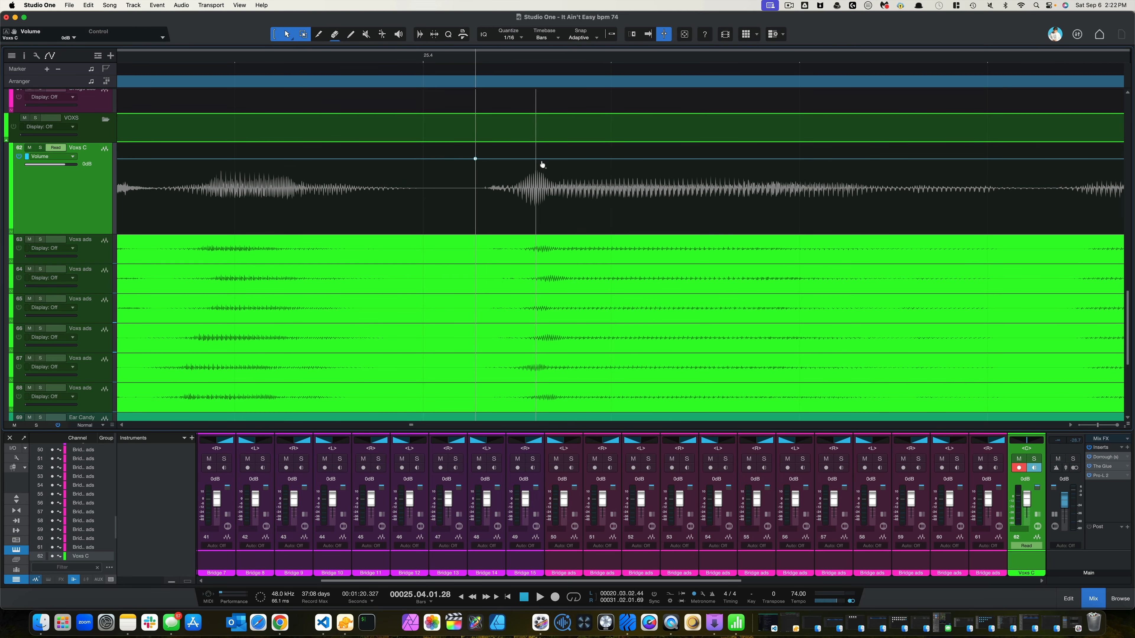
scroll(565, 163, "down", 5)
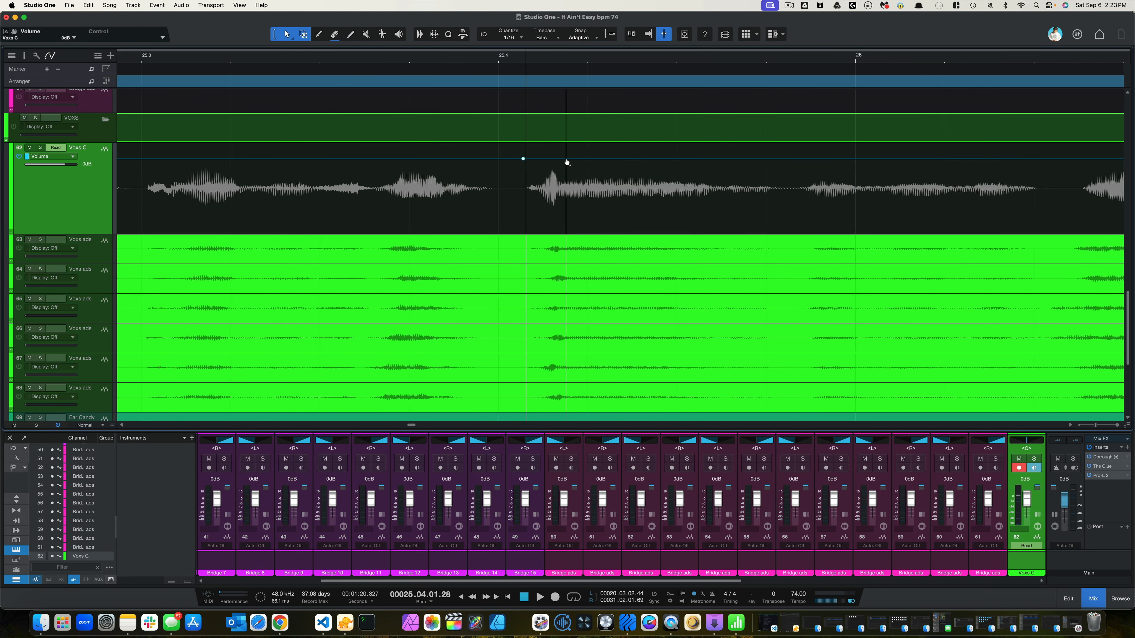
left_click(360, 63)
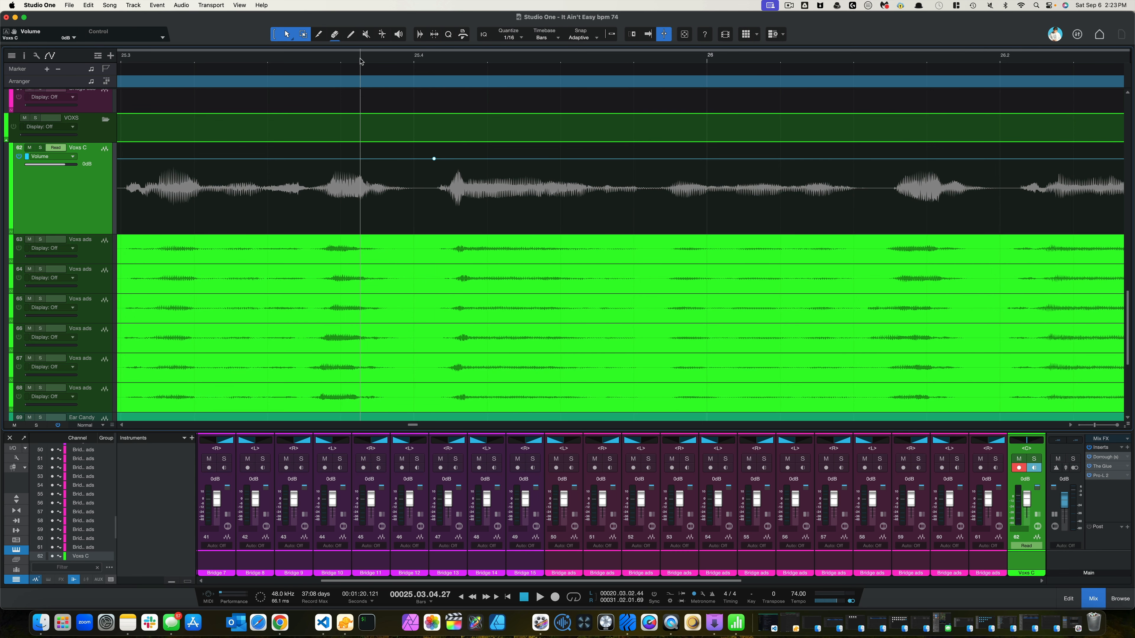
key("space")
key("space")
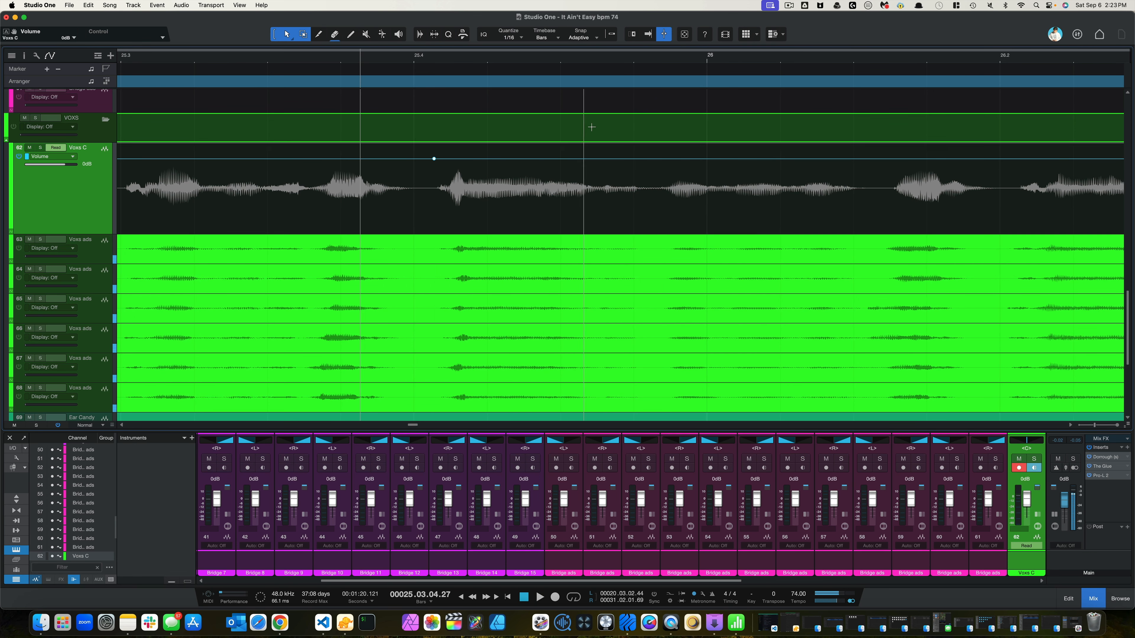
left_click(589, 161)
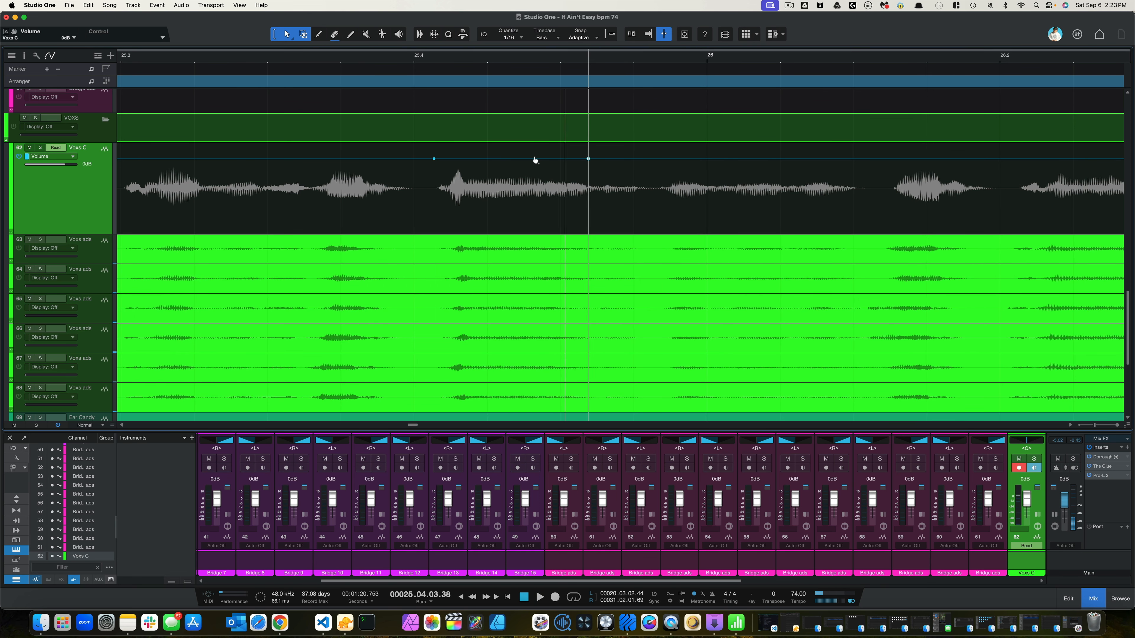
left_click_drag(505, 151, 505, 154)
- Play the vocals from the start of bar 25 past the lowered Voxs C phrase at beat 4, then stop
scroll(505, 154, "down", 5)
scroll(505, 153, "right", 2)
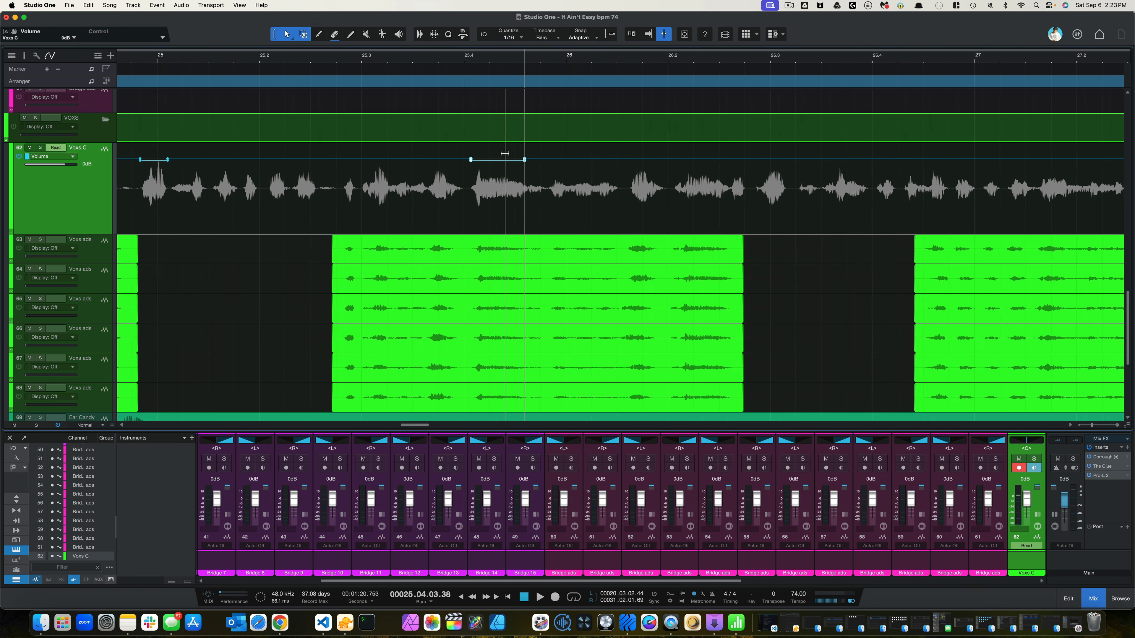
left_click(188, 56)
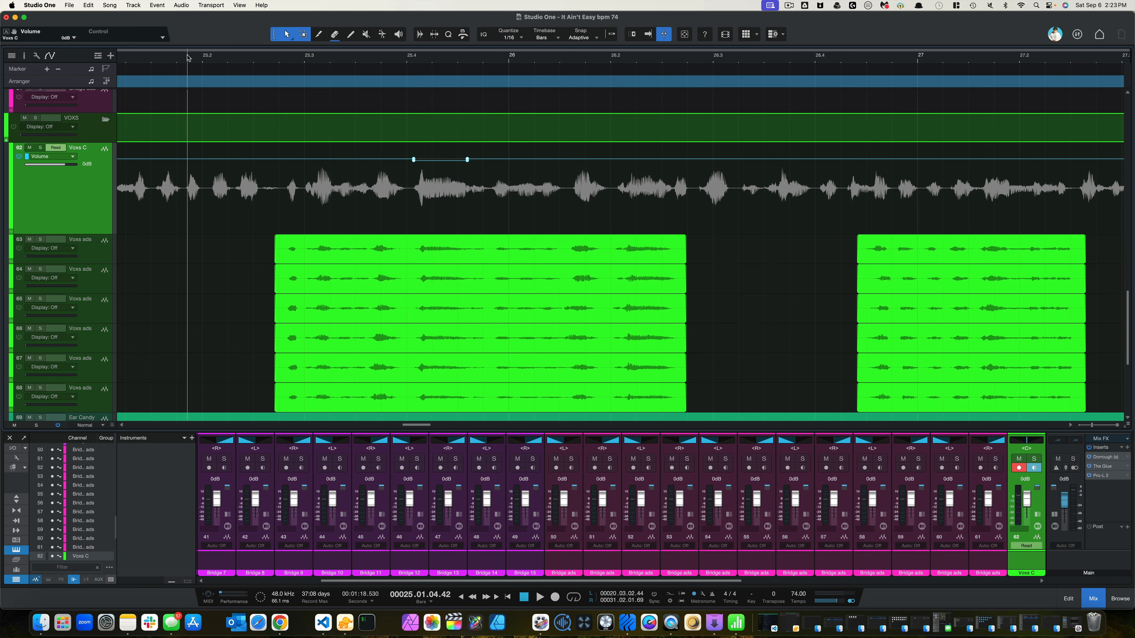
key("space")
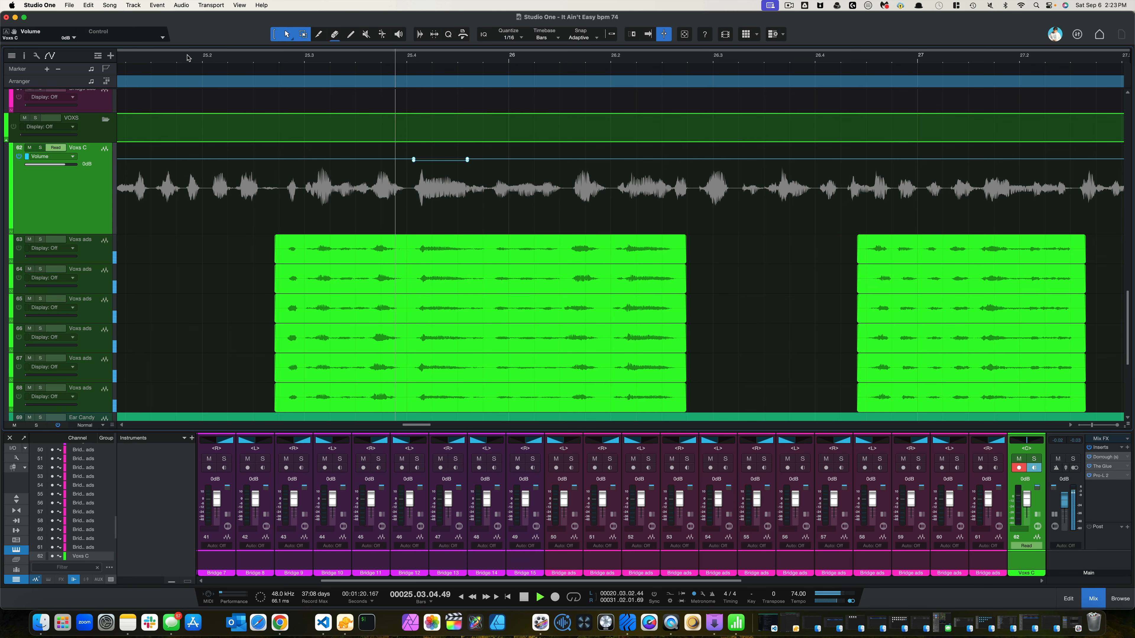
scroll(331, 110, "right", 2)
scroll(331, 111, "left", 3)
key("space")
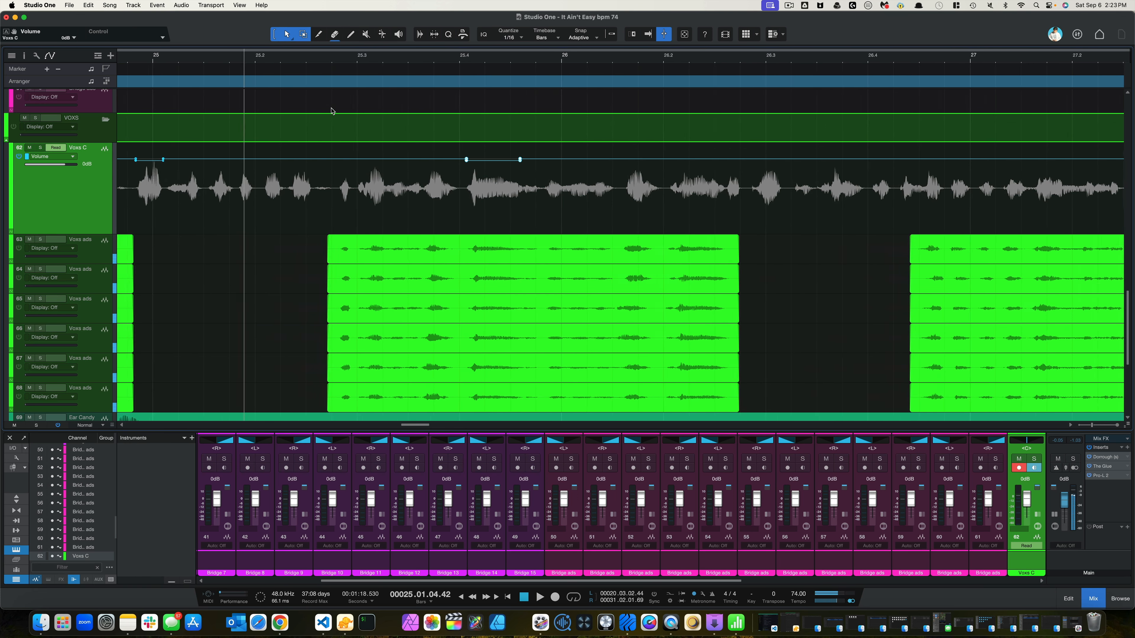
- Play the vocals from the start of bar 24 past all three lowered Voxs C segments into bar 26, then stop
scroll(331, 111, "down", 4)
scroll(331, 111, "left", 3)
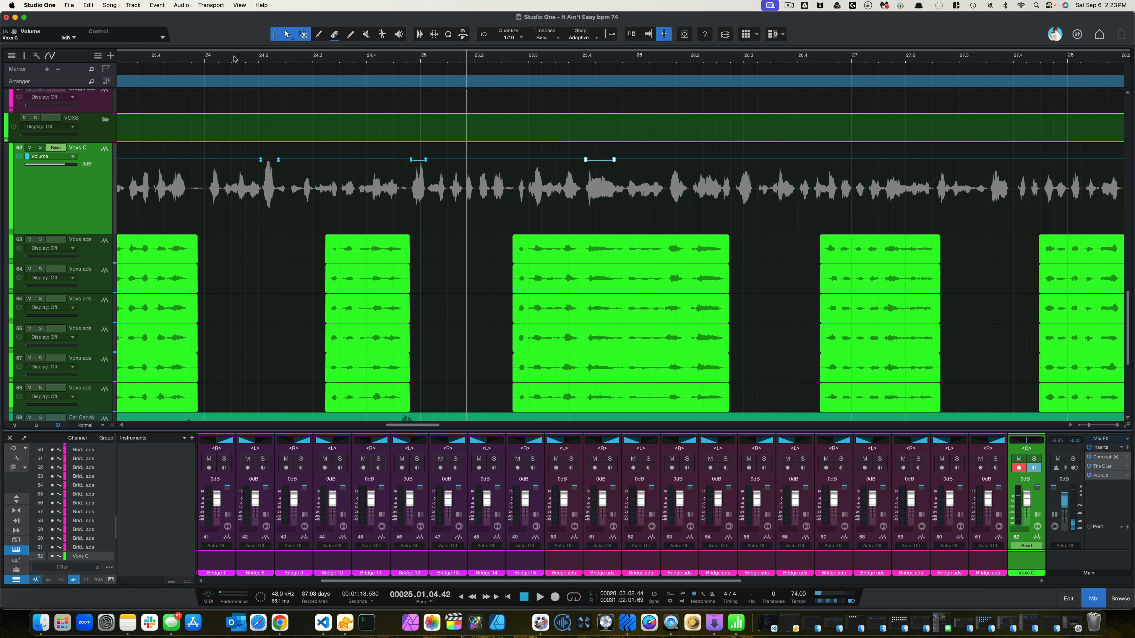
left_click(235, 60)
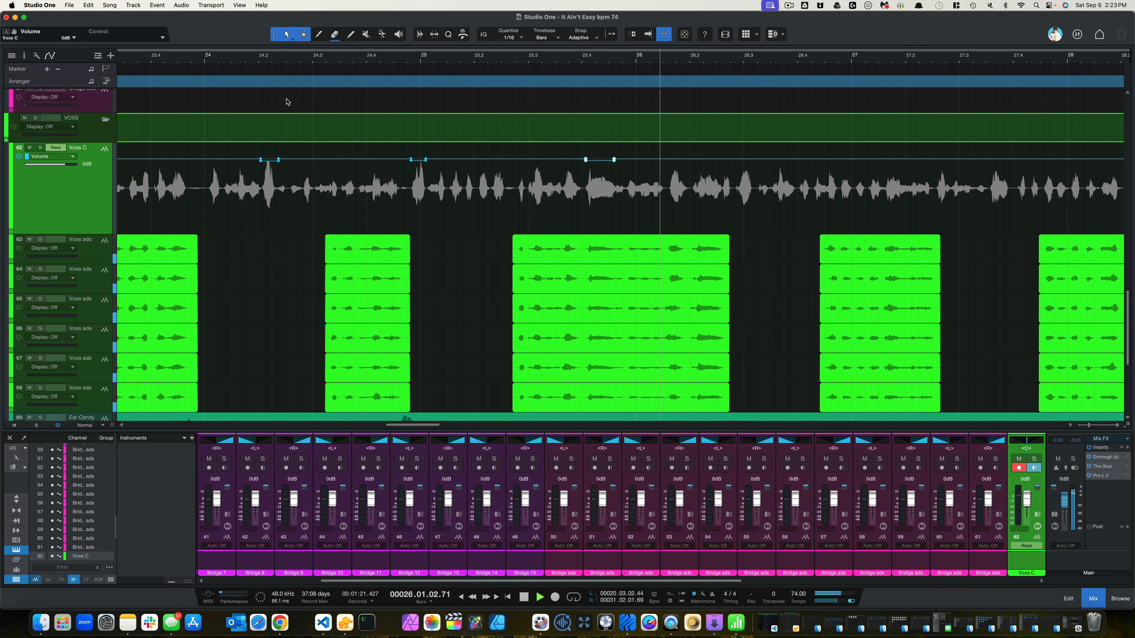
key("space")
- Examine the Voxs C waveform across Verse 2 for other phrases with uneven level, ending around bar 23
scroll(286, 101, "down", 2)
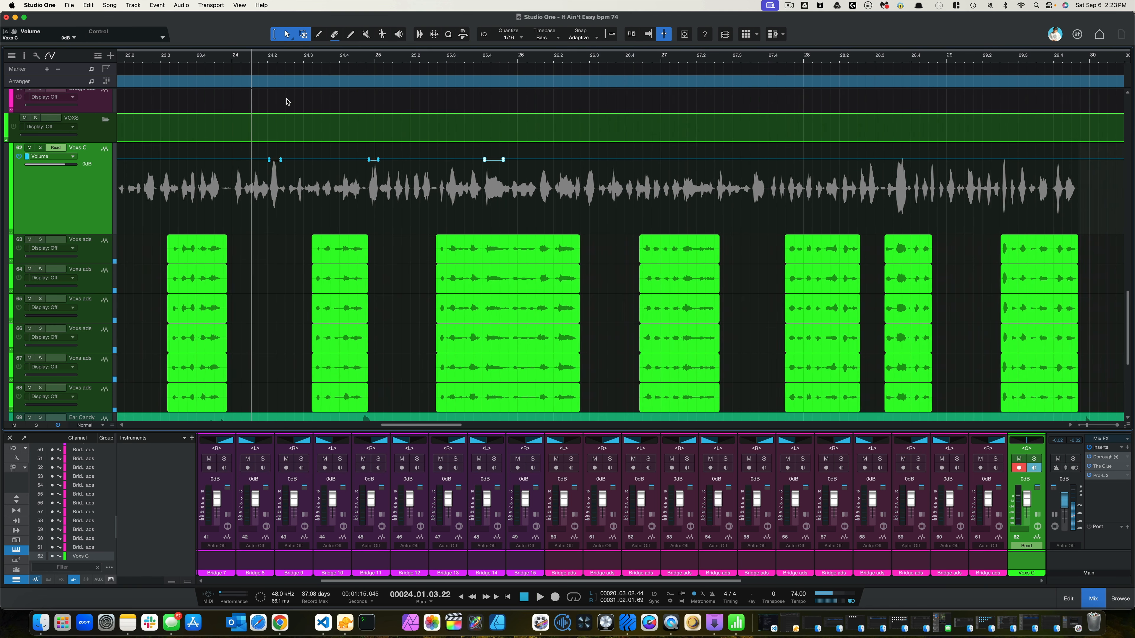
scroll(306, 109, "down", 1)
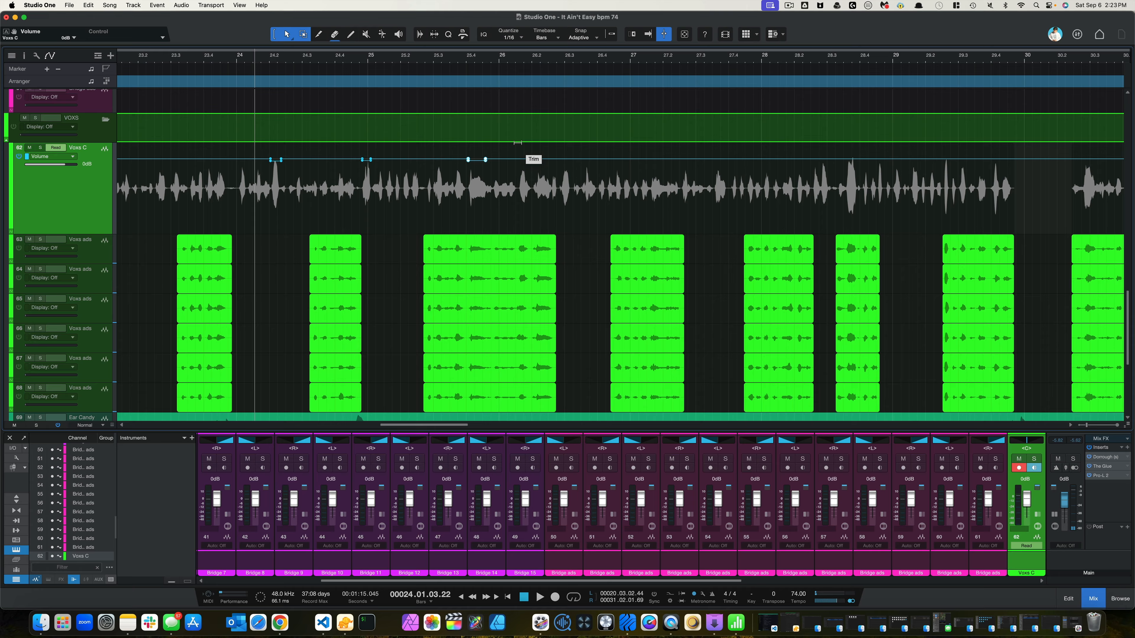
scroll(518, 143, "up", 2)
scroll(466, 144, "up", 1)
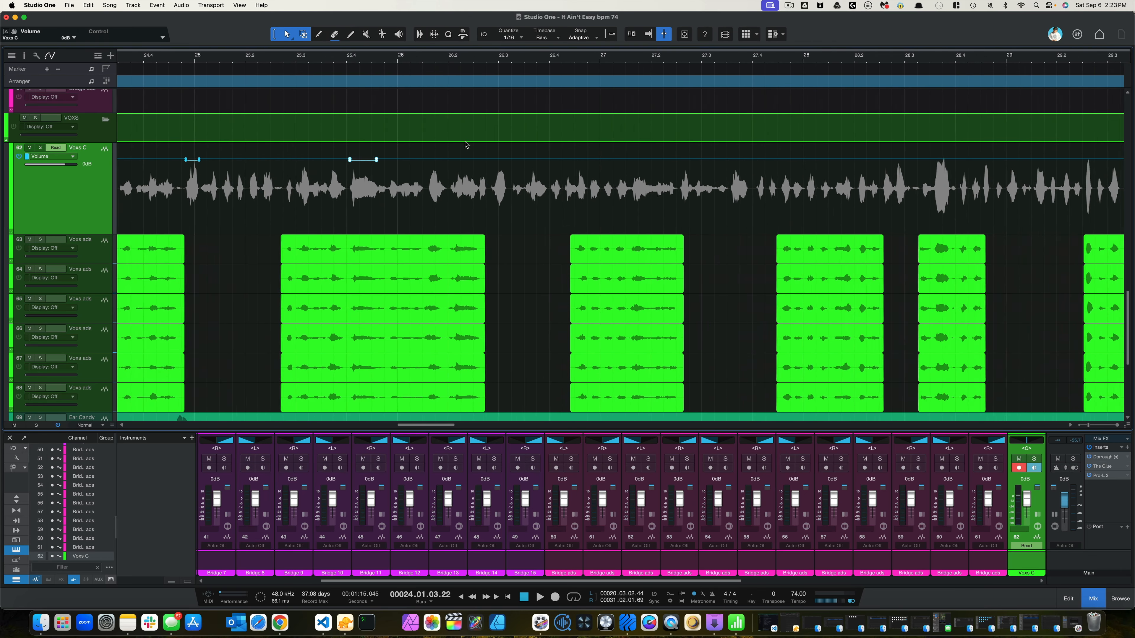
scroll(466, 145, "up", 3)
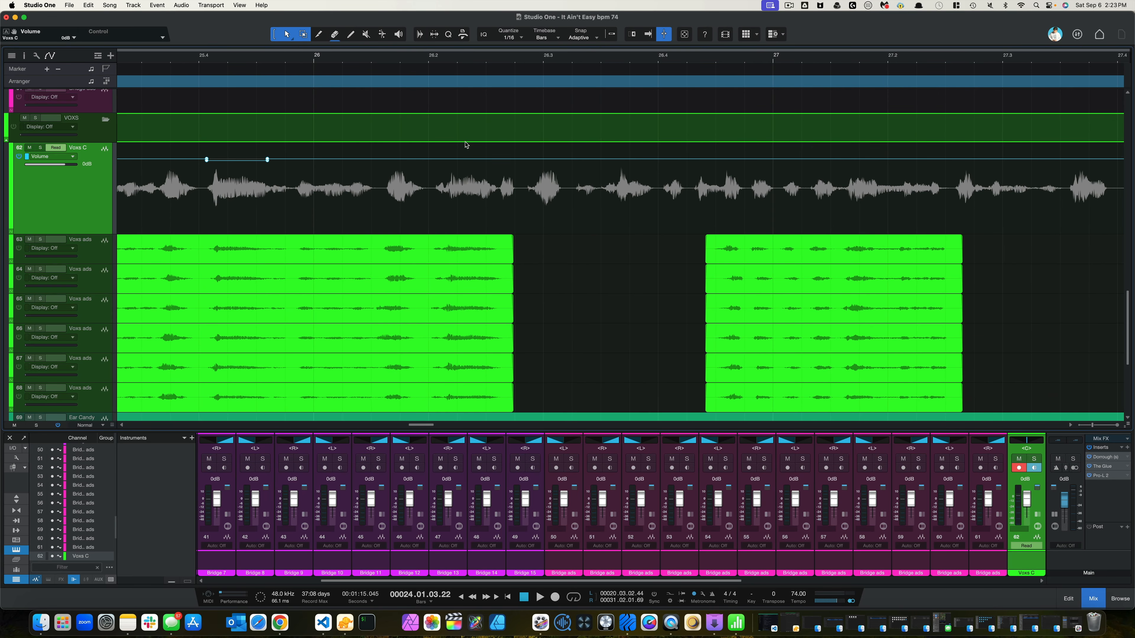
scroll(465, 145, "down", 3)
scroll(466, 145, "down", 2)
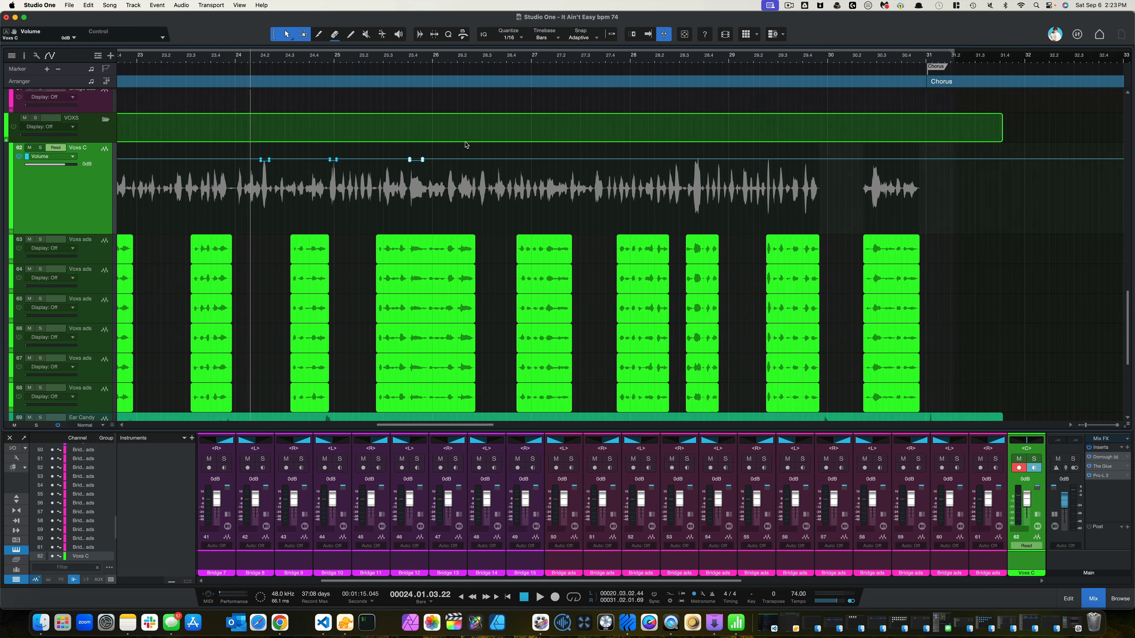
scroll(466, 144, "right", 2)
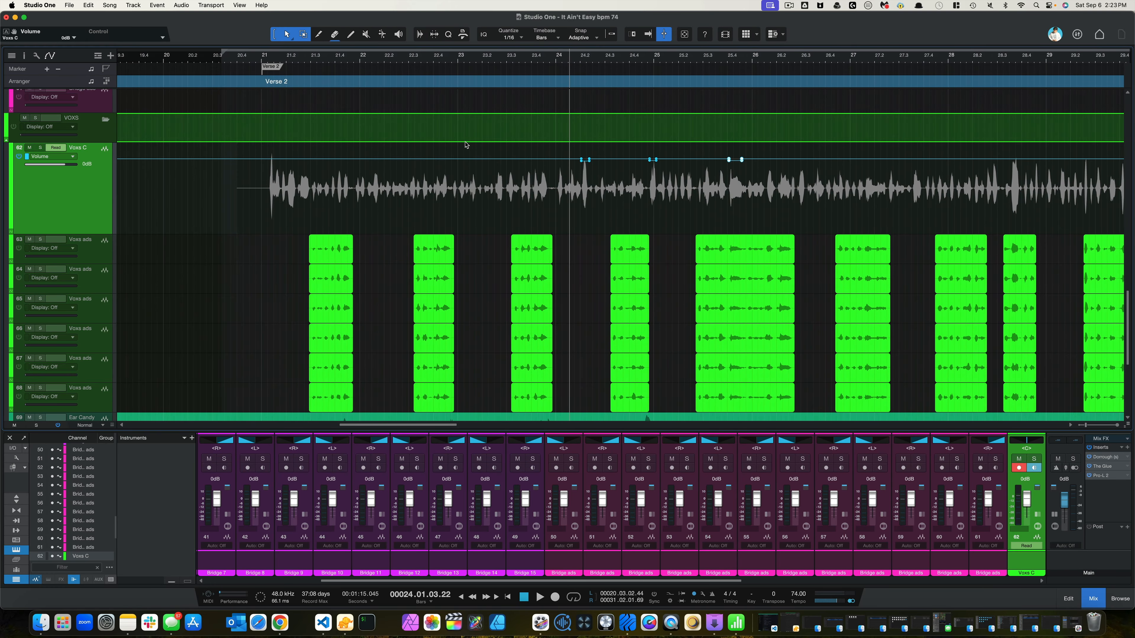
scroll(442, 195, "up", 5)
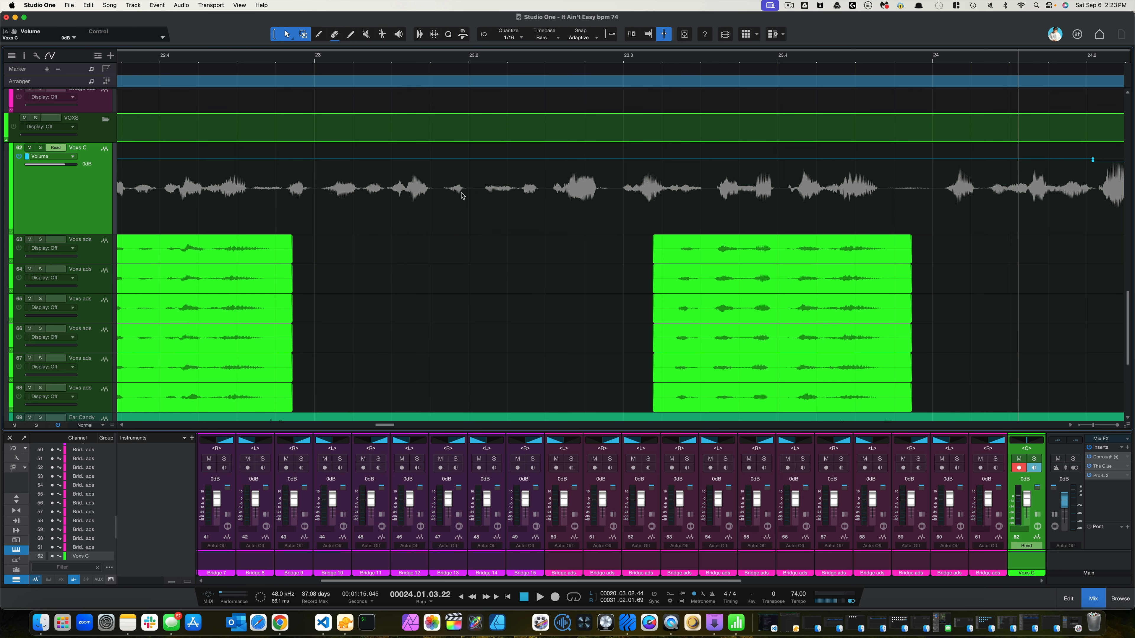
scroll(454, 191, "down", 3)
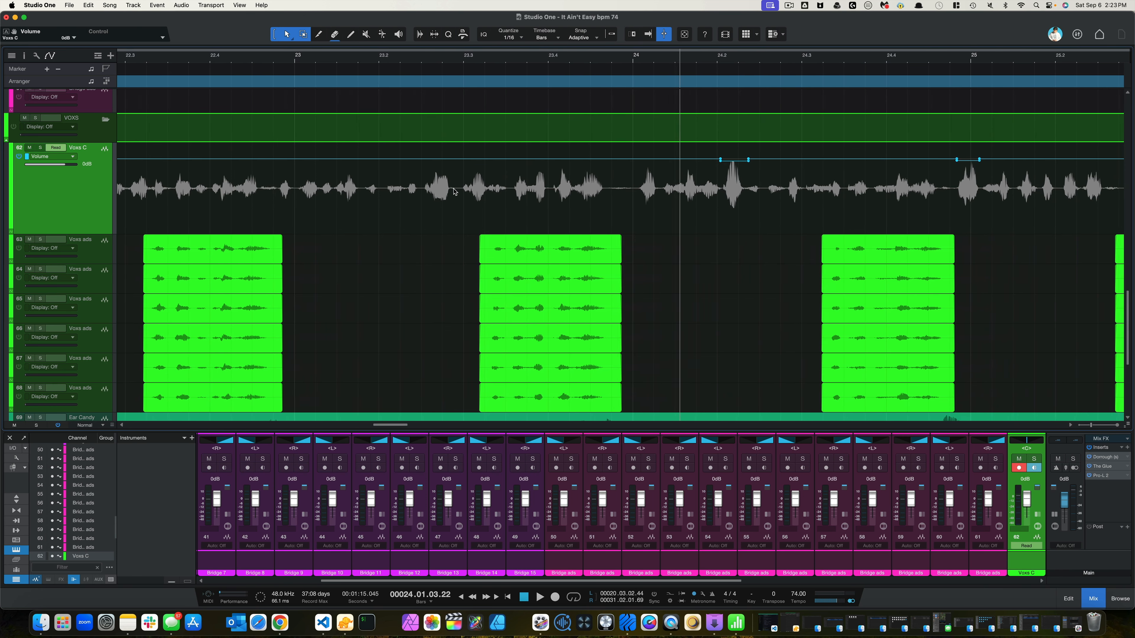
- Play the vocals twice from just before bar 23 through the quiet Voxs C words around beat 2, then stop
left_click(272, 58)
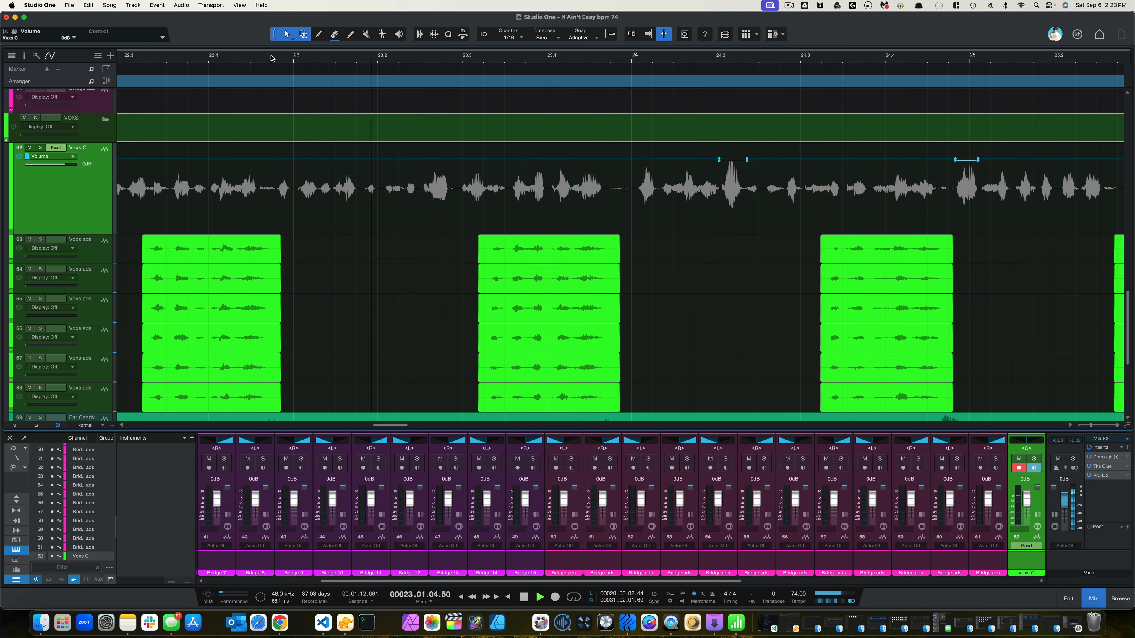
left_click(272, 58)
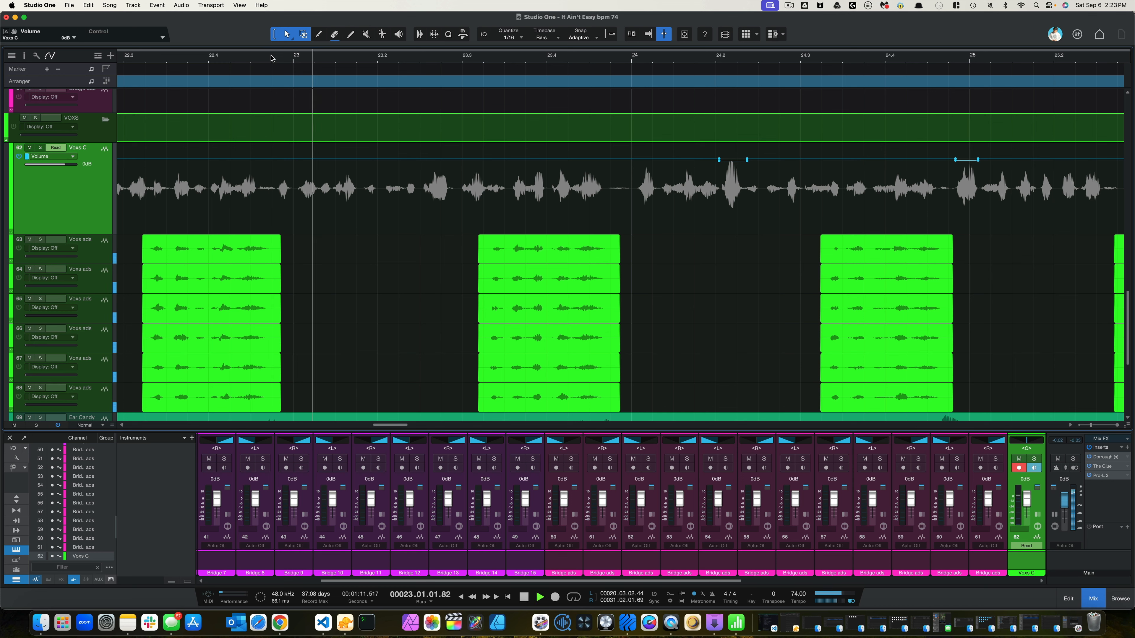
key("space")
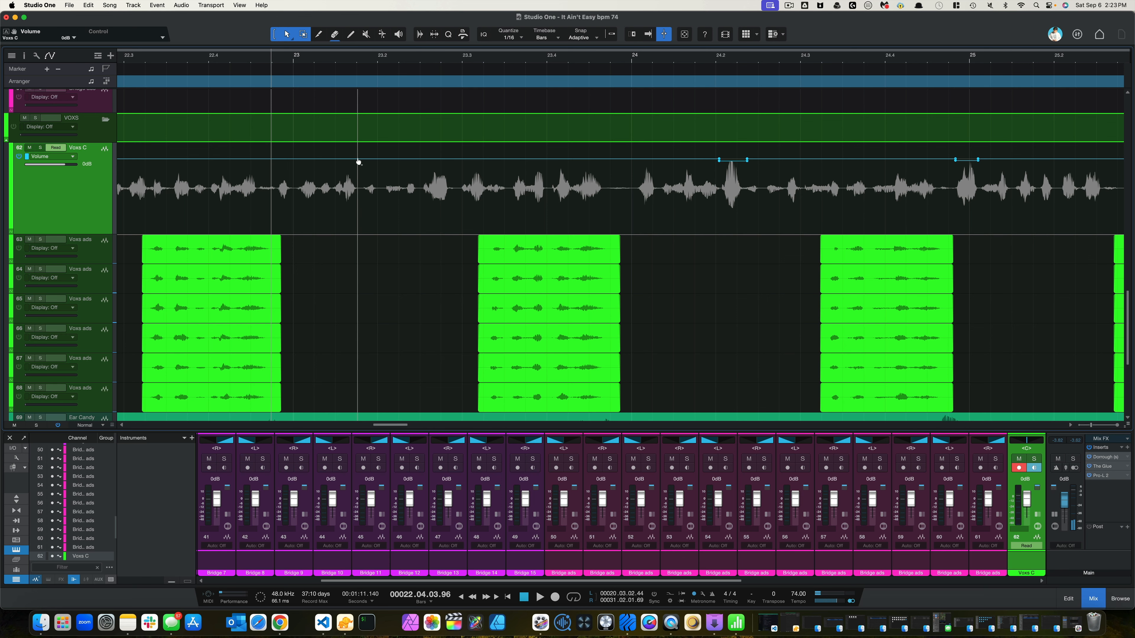
- Add three Volume automation points around the quiet Voxs C words at bar 23, beat 2, and raise the first segment to about +3.0 dB
left_click(422, 158)
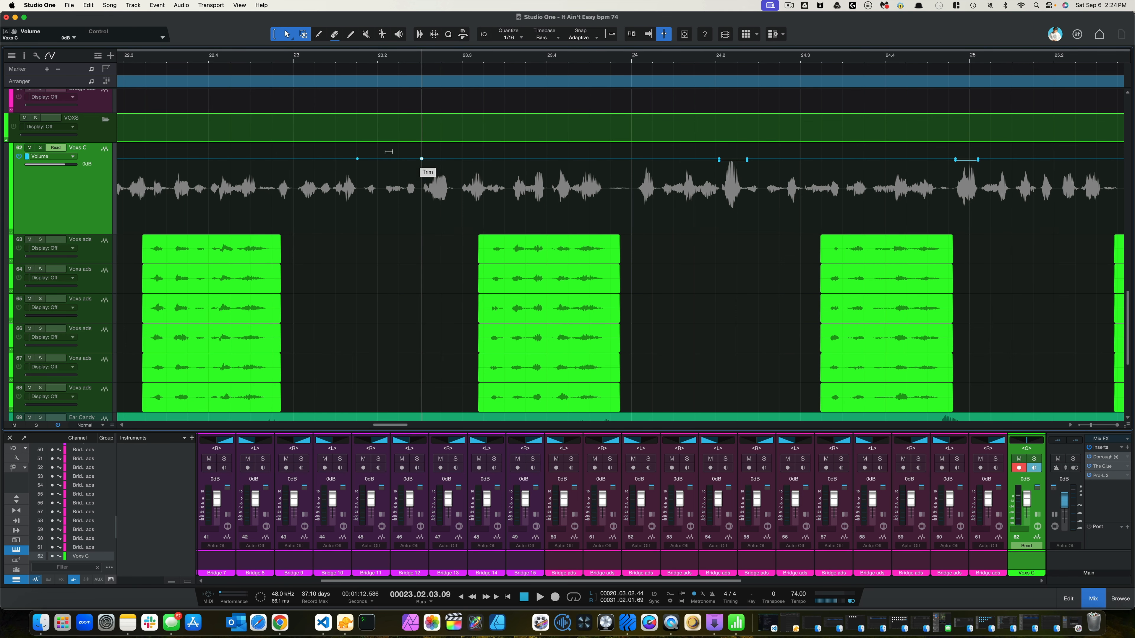
scroll(388, 152, "up", 5)
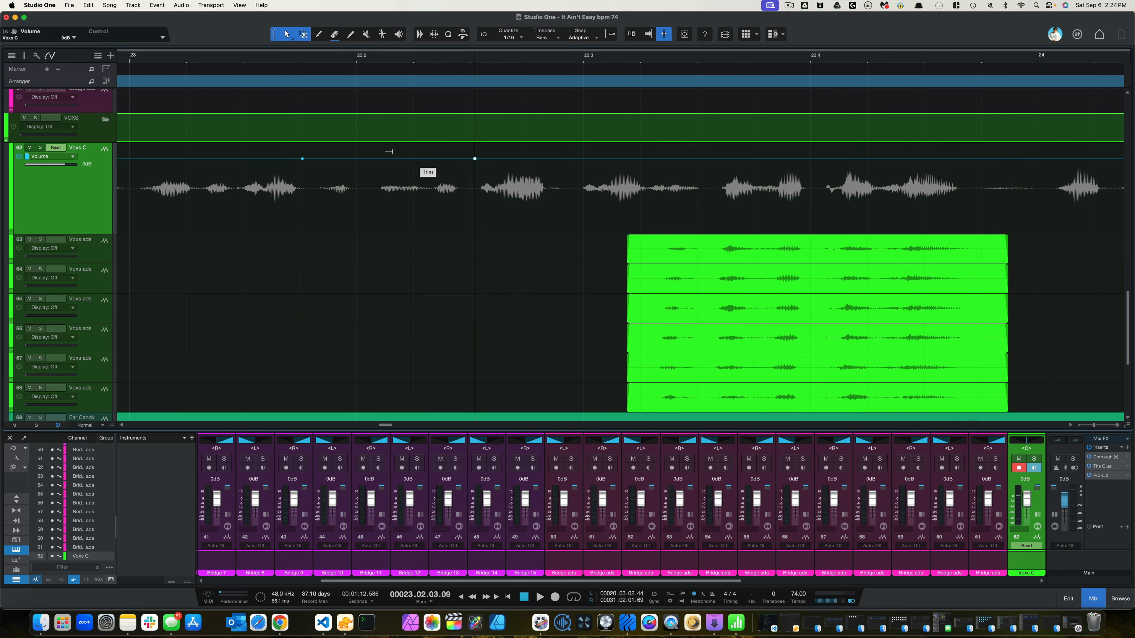
scroll(389, 151, "left", 2)
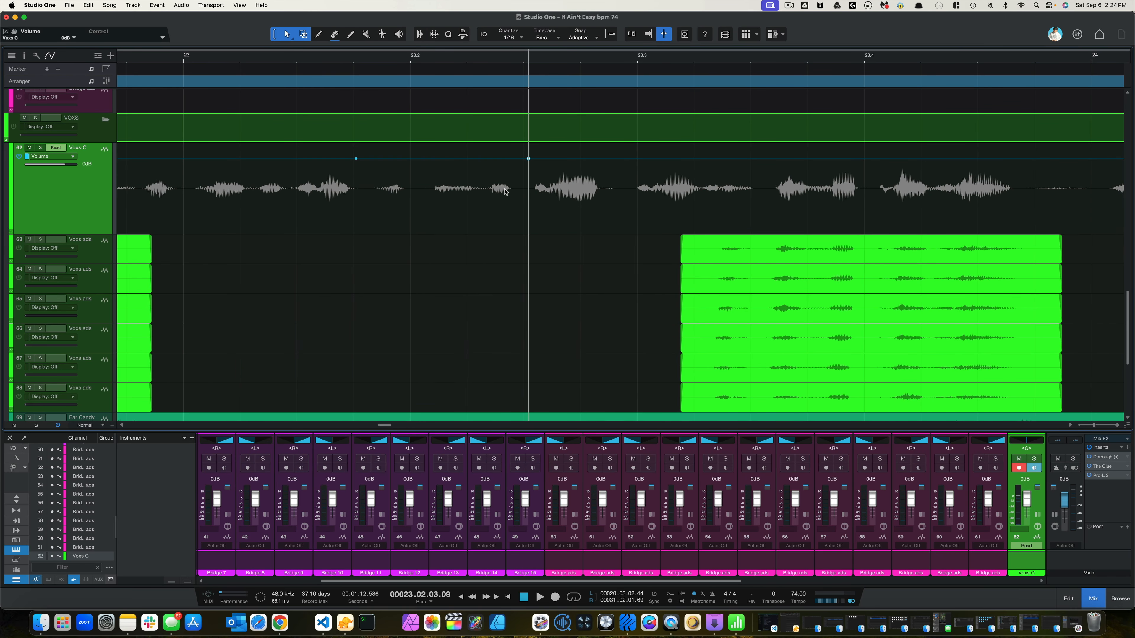
left_click(420, 159)
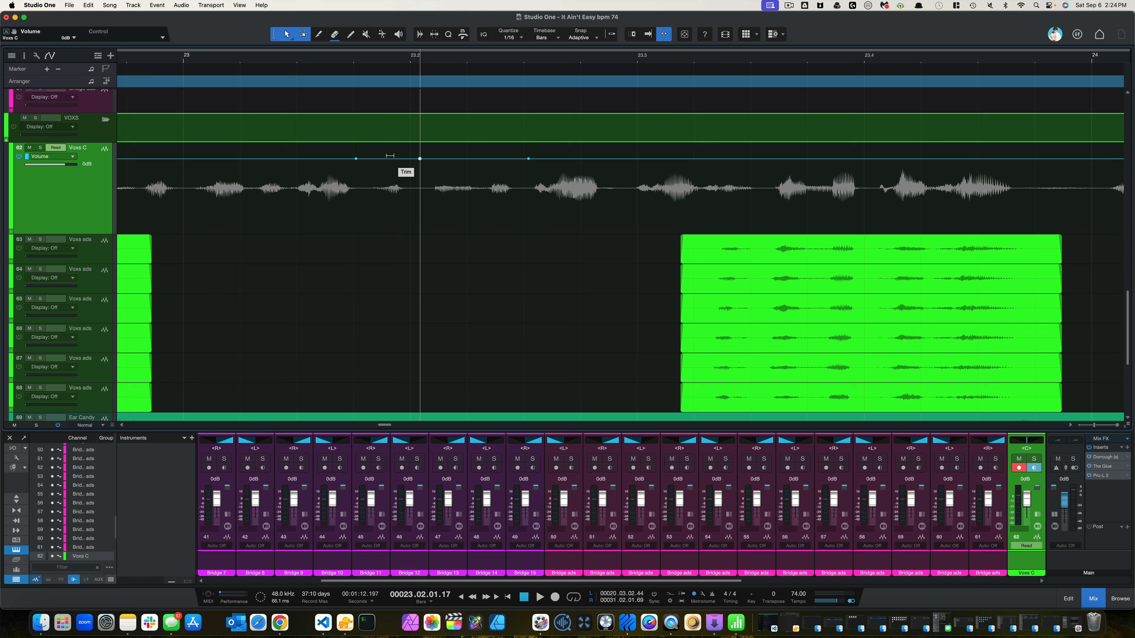
left_click_drag(388, 155, 389, 151)
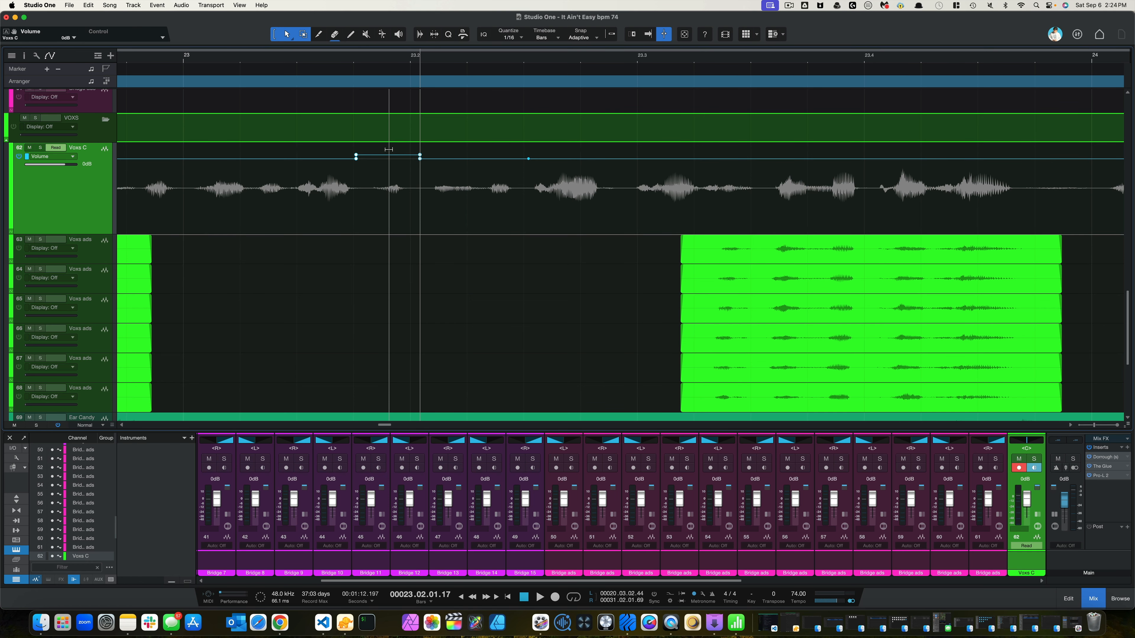
- Play the vocals past the raised Voxs C segment from bar 23, and again from bar 22, beat 4, then stop
scroll(389, 150, "down", 5)
scroll(389, 150, "right", 3)
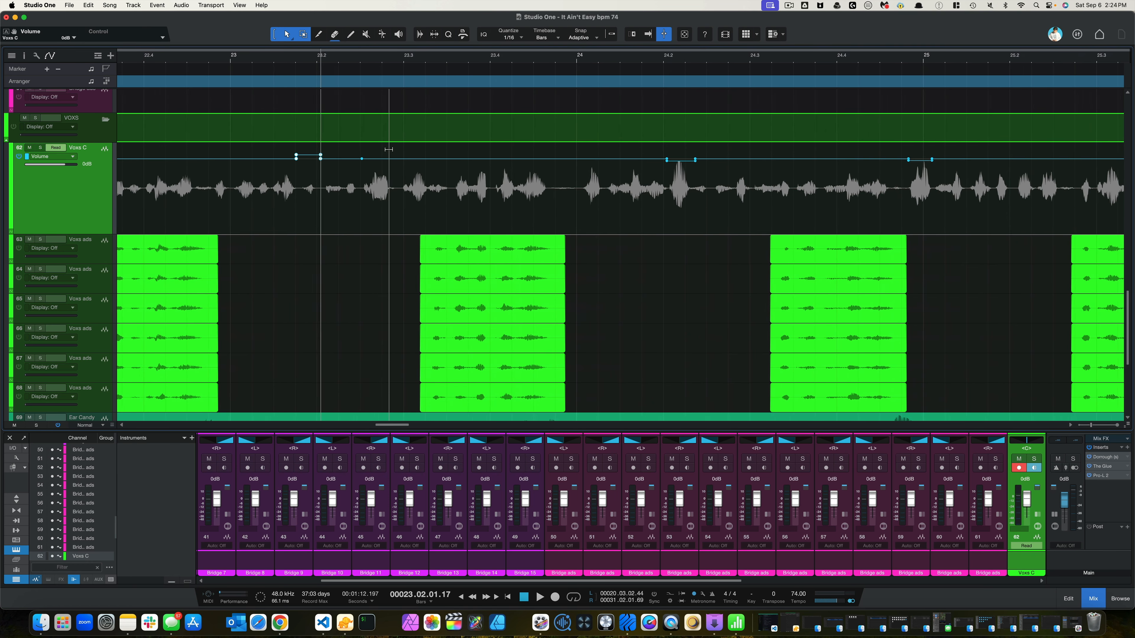
left_click(241, 60)
key("space")
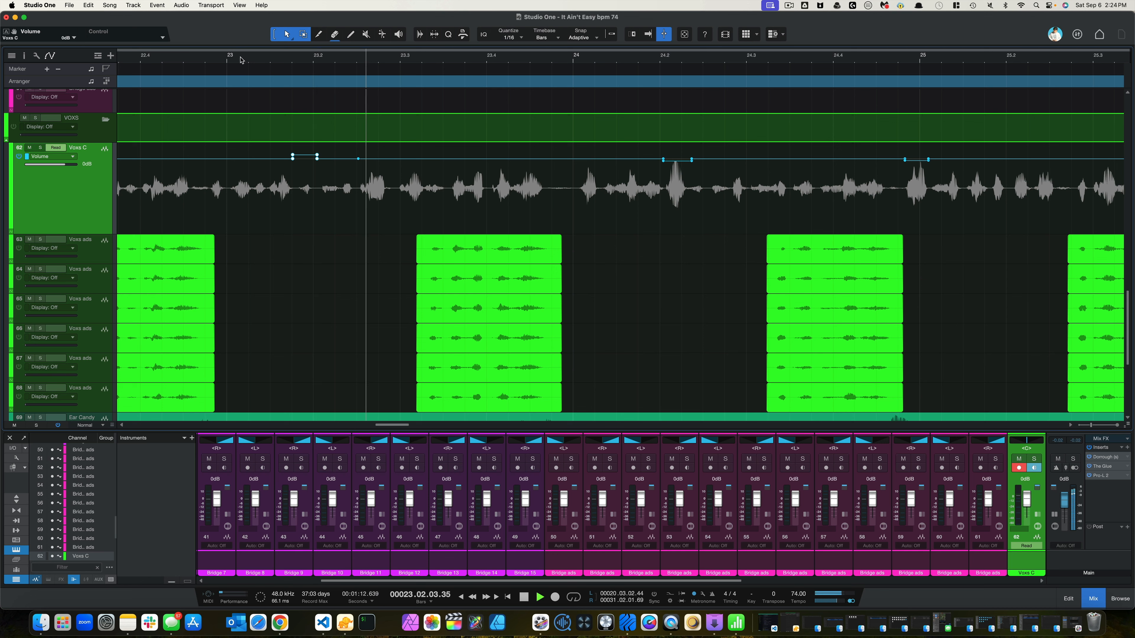
key("space")
left_click(205, 61)
key("space")
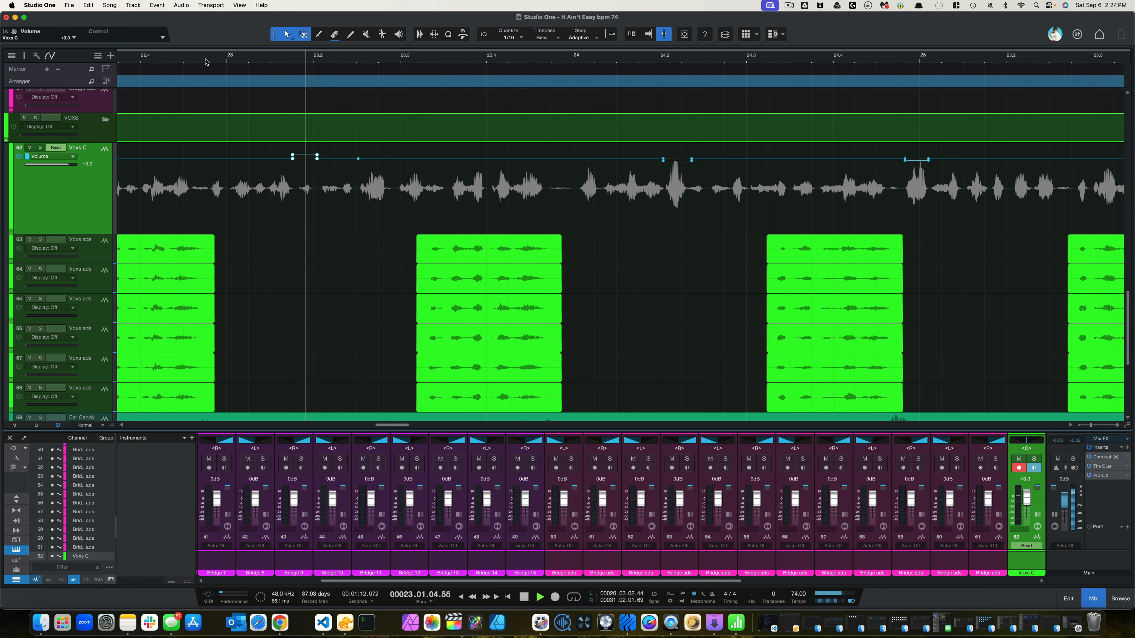
key("space")
- Raise the first boosted Voxs C segment before bar 23, beat 2 slightly further and audition it twice from bar 22, beat 4
left_click_drag(303, 156, 302, 146)
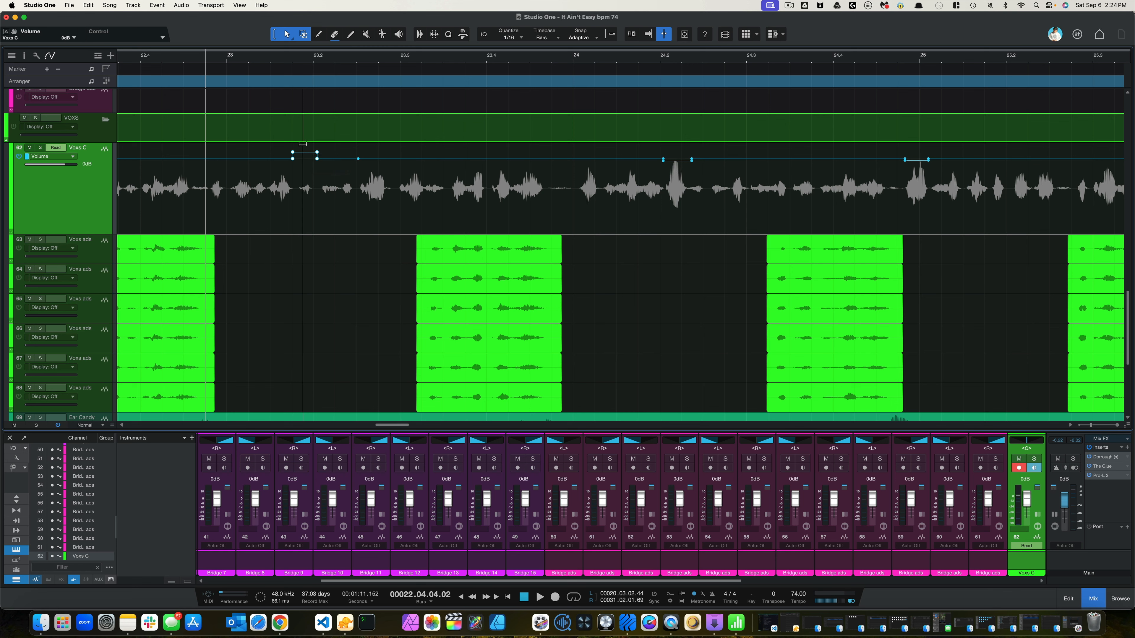
key("space")
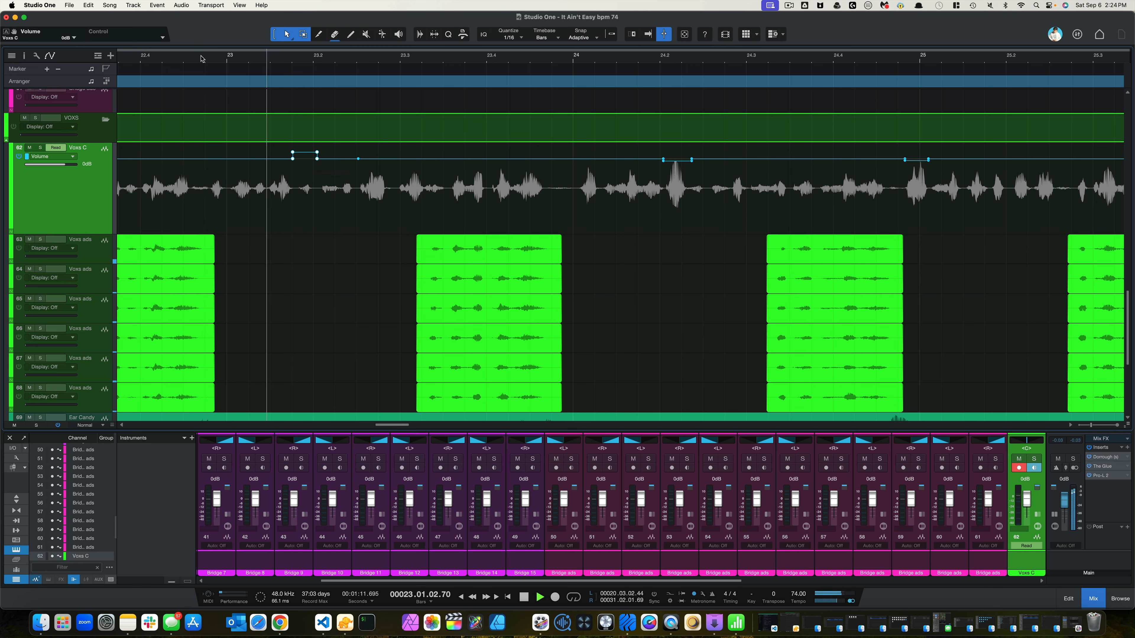
key("space")
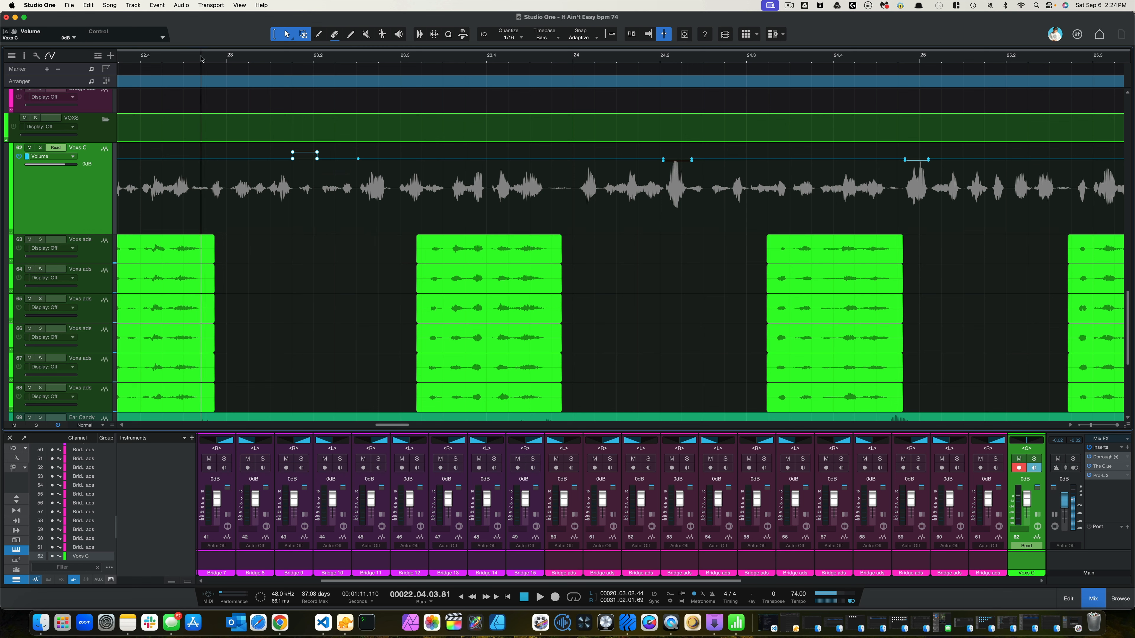
key("space")
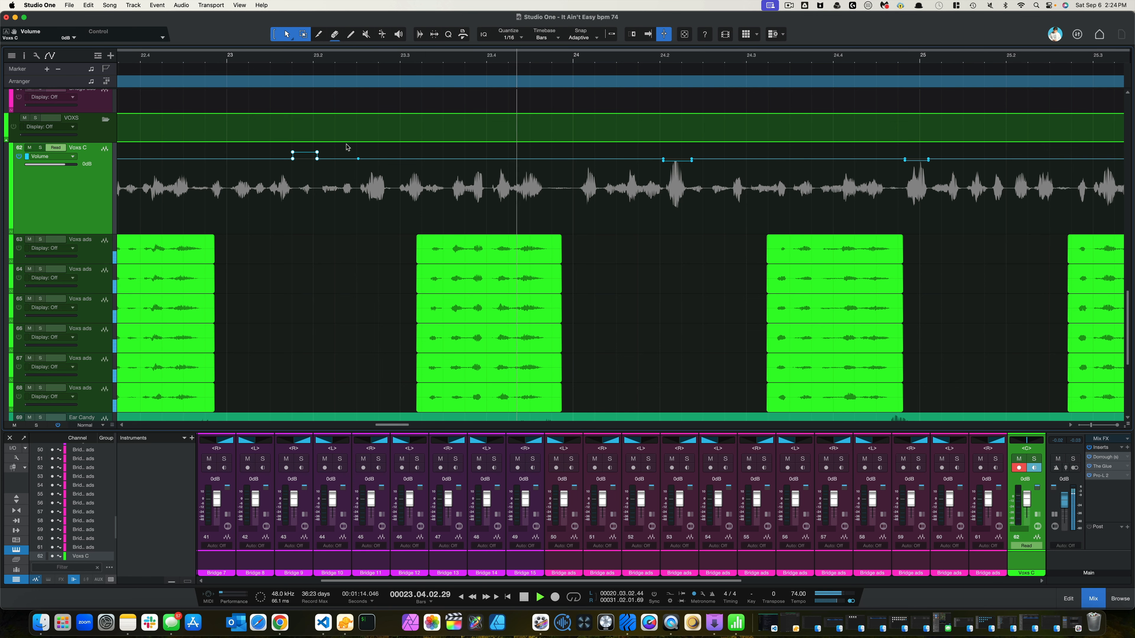
key("space")
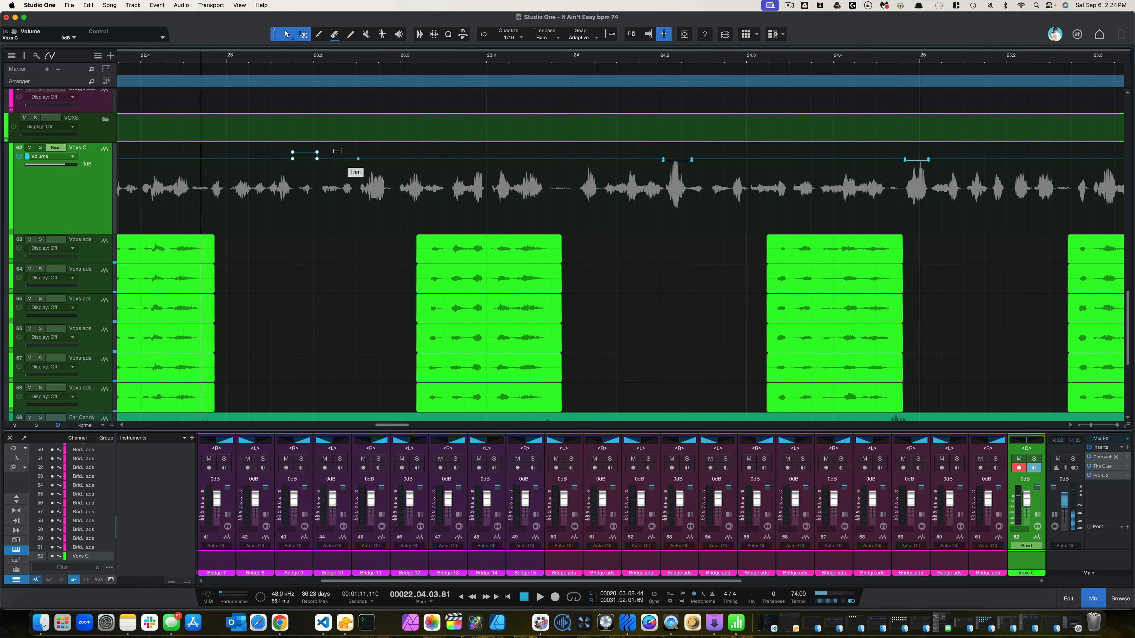
- Raise the Volume segment after bar 23, beat 2 on Voxs C to +3.0 dB and audition it twice from the start of bar 23
left_click_drag(338, 151, 337, 149)
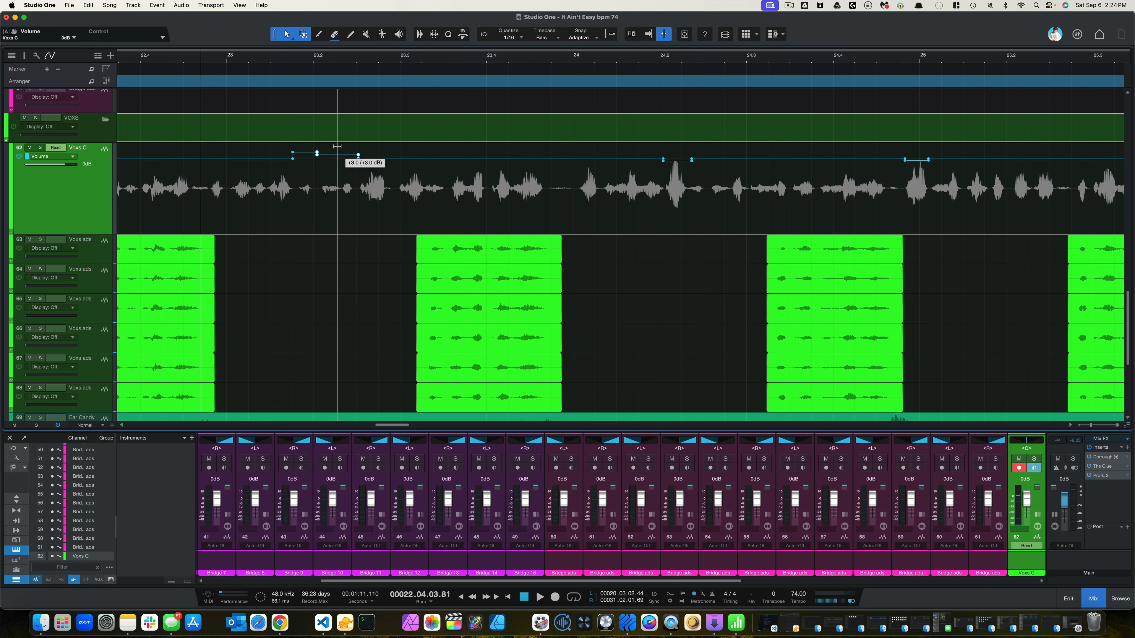
left_click(237, 61)
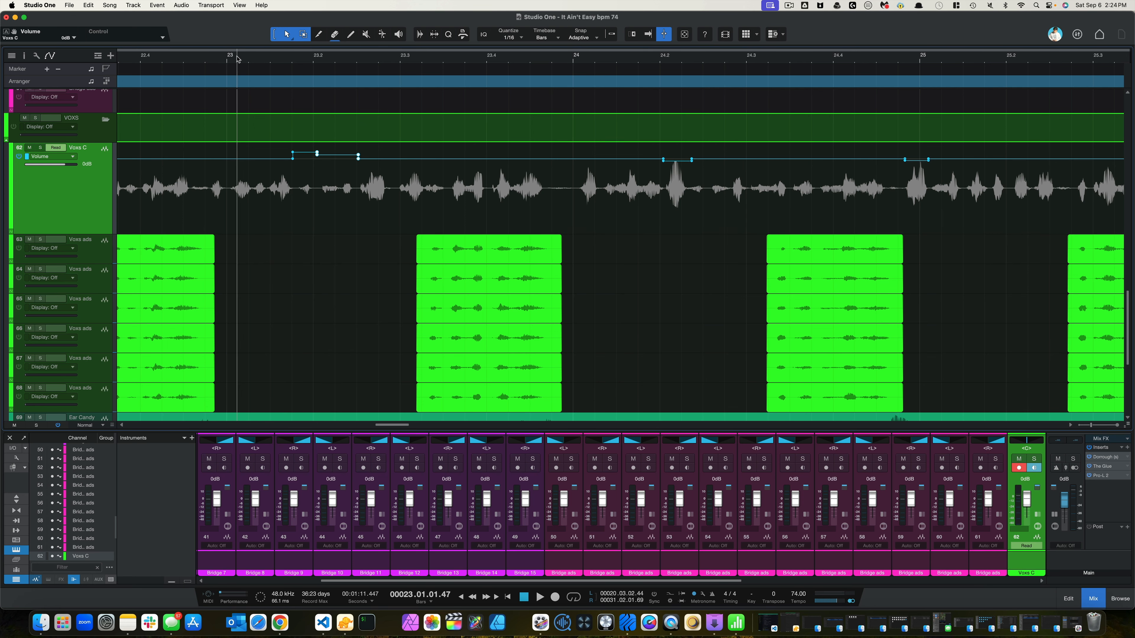
key("space")
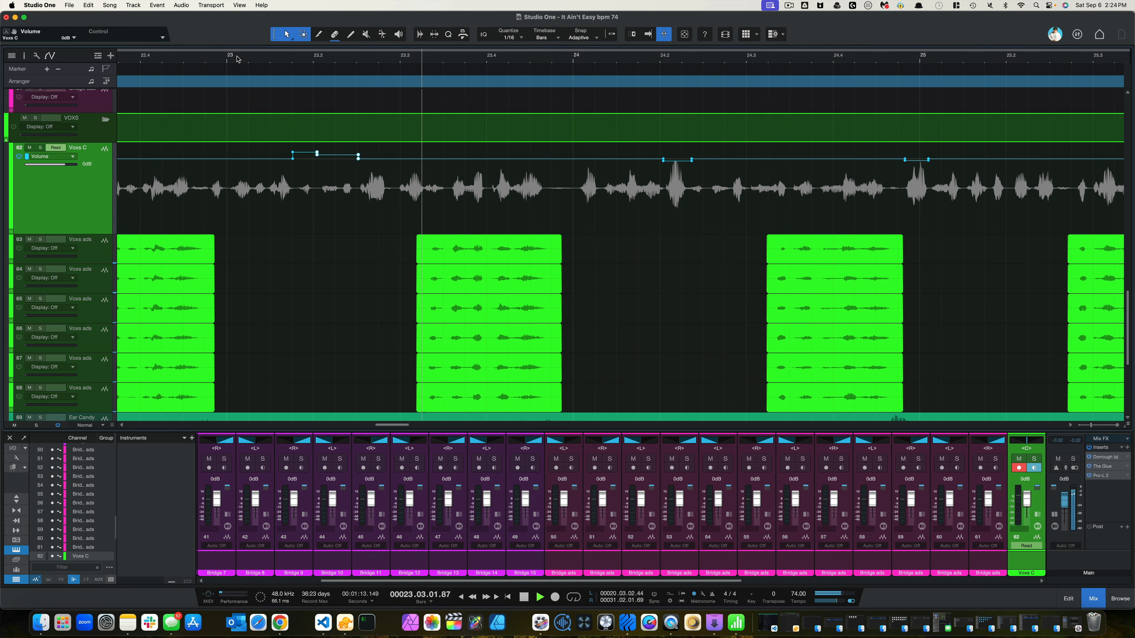
left_click(237, 58)
key("w")
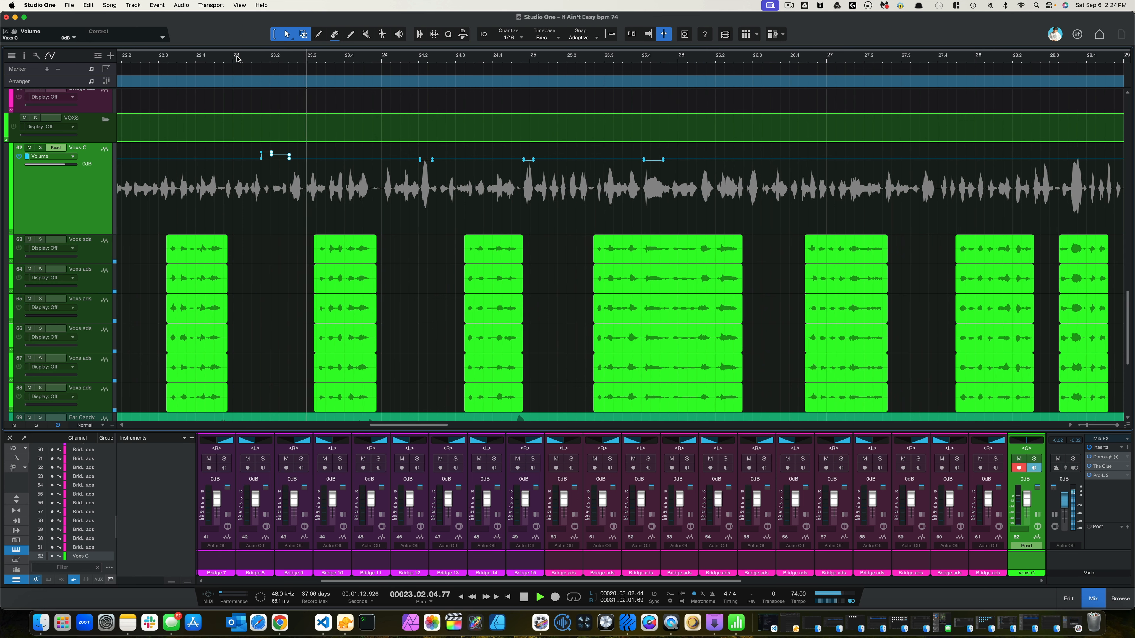
key("space")
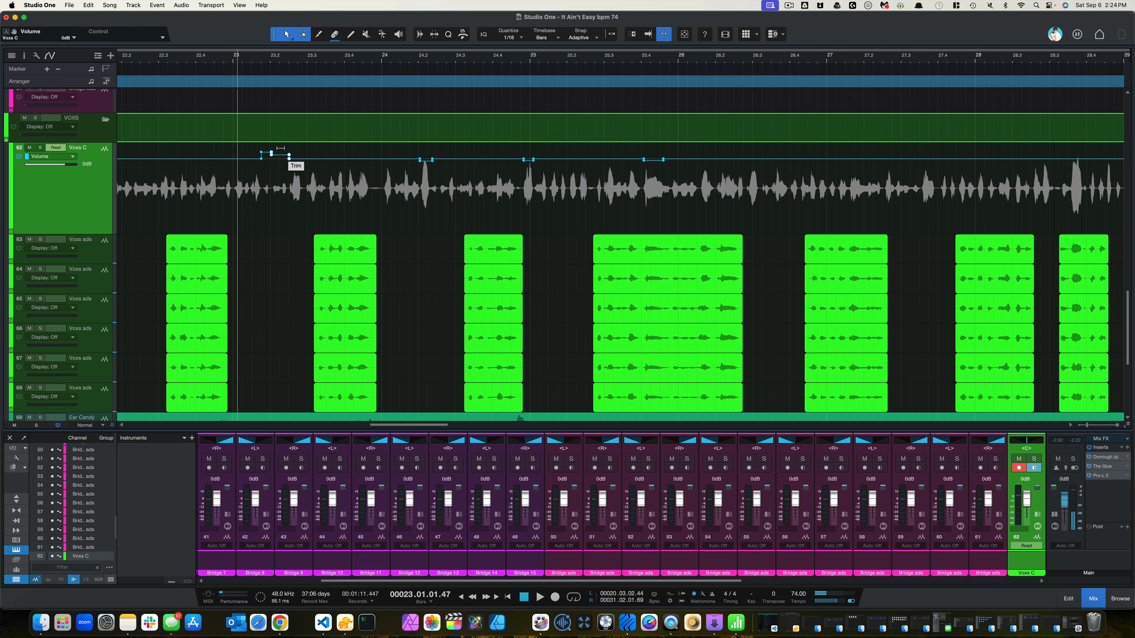
- Raise the Volume segment after bar 23, beat 2 on Voxs C slightly further and audition it from late in bar 22
left_click_drag(280, 148, 280, 146)
left_click(202, 56)
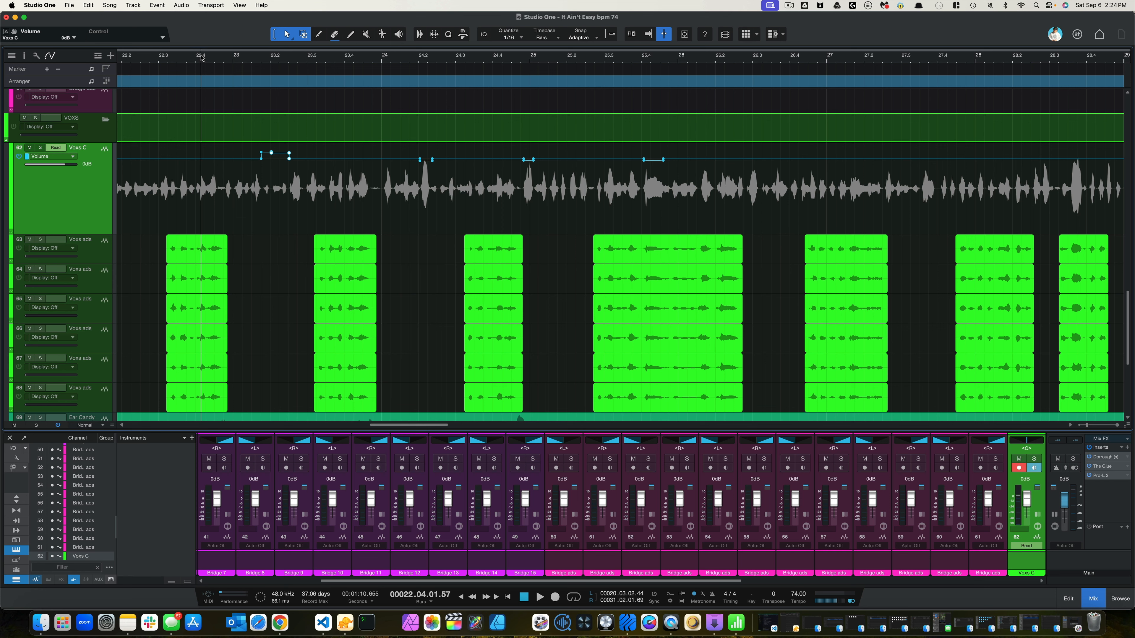
key("space")
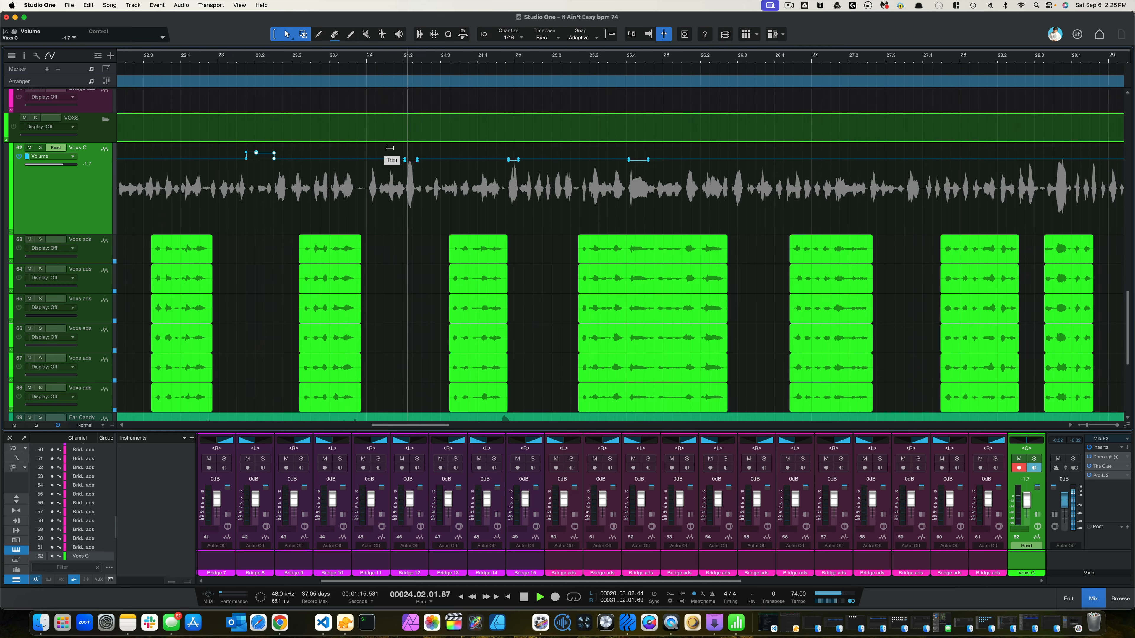
key("space")
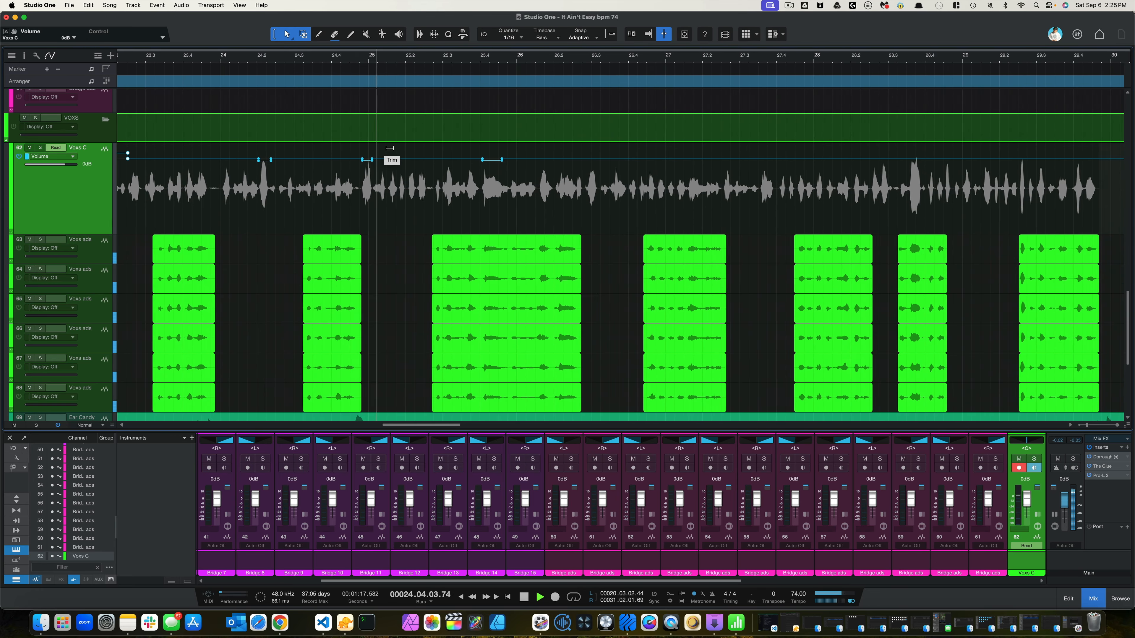
- Add a Volume point on Voxs C at bar 24, beat 3 and audition the phrase from just before it
scroll(414, 164, "up", 5)
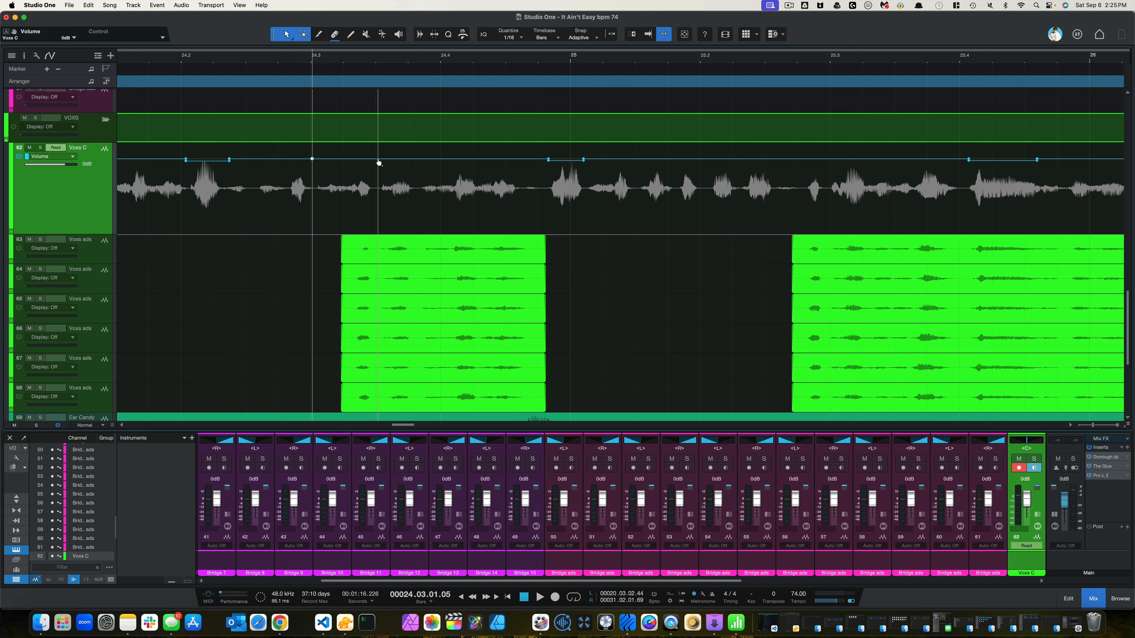
left_click(266, 62)
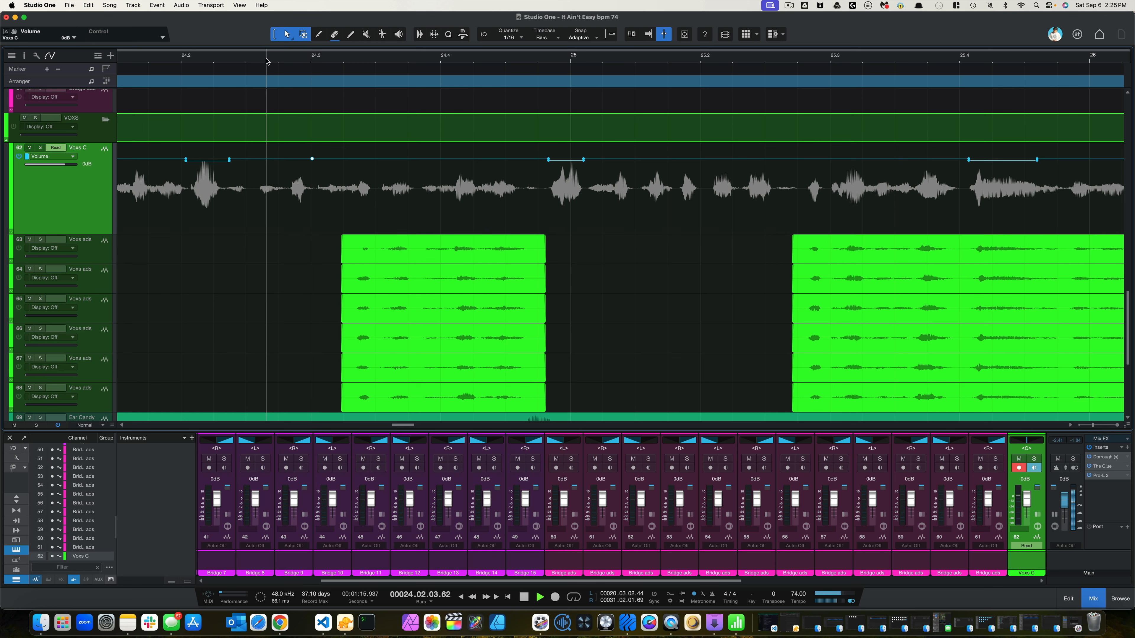
key("space")
- Try boosting the Voxs C Volume from bar 24, beat 3 to just before beat 4, and audition it from just before beat 2
left_click(416, 159)
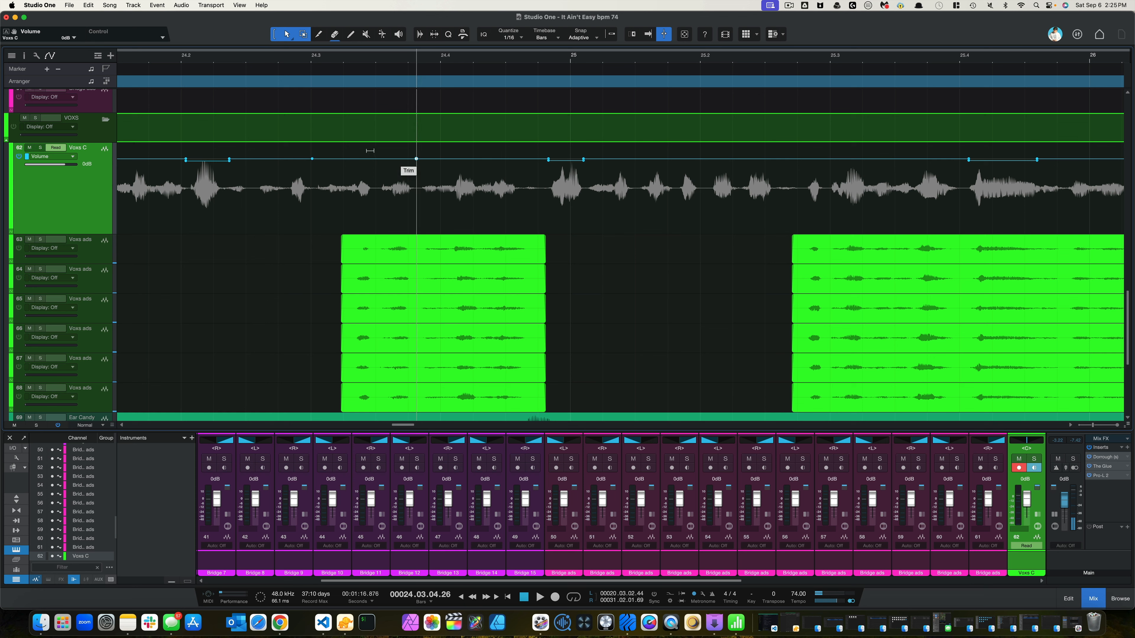
left_click_drag(368, 150, 368, 144)
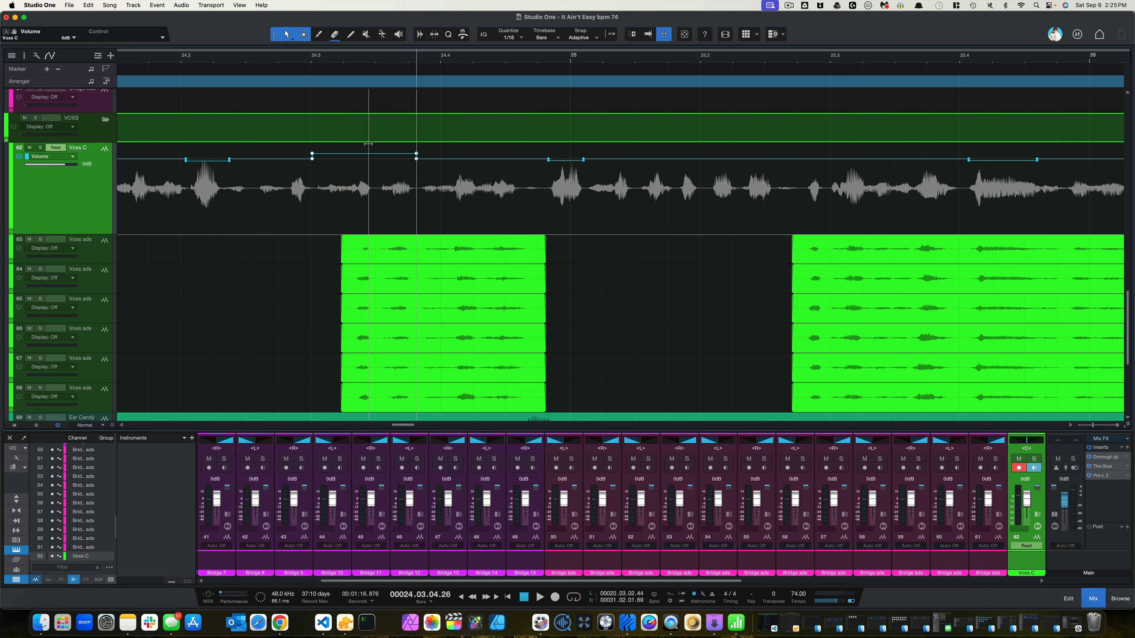
left_click(170, 60)
key("space")
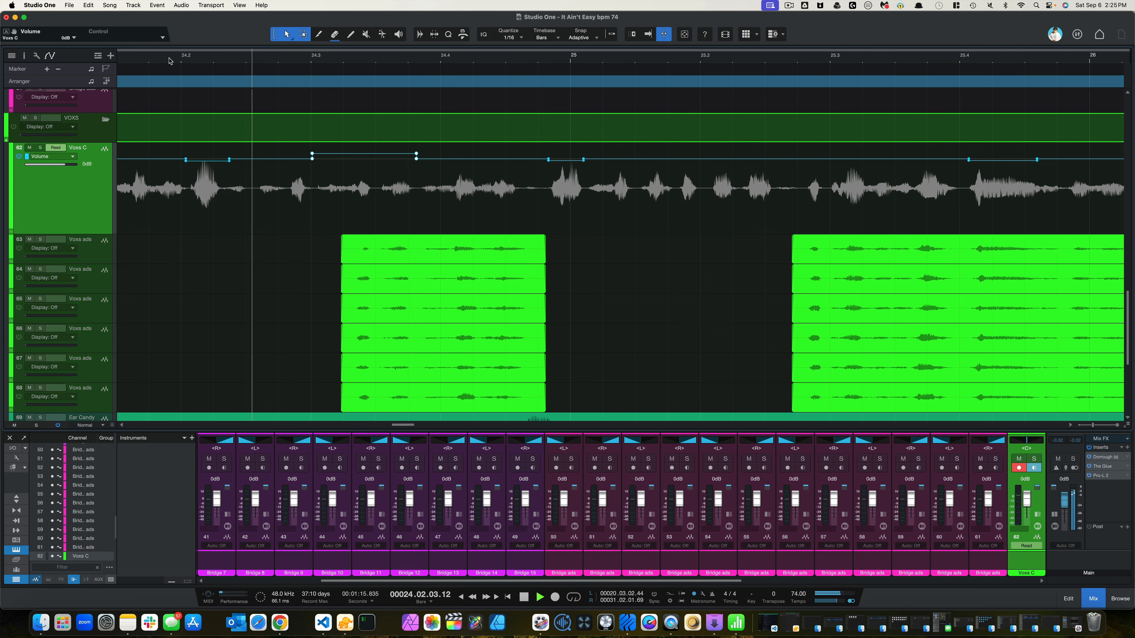
key("space")
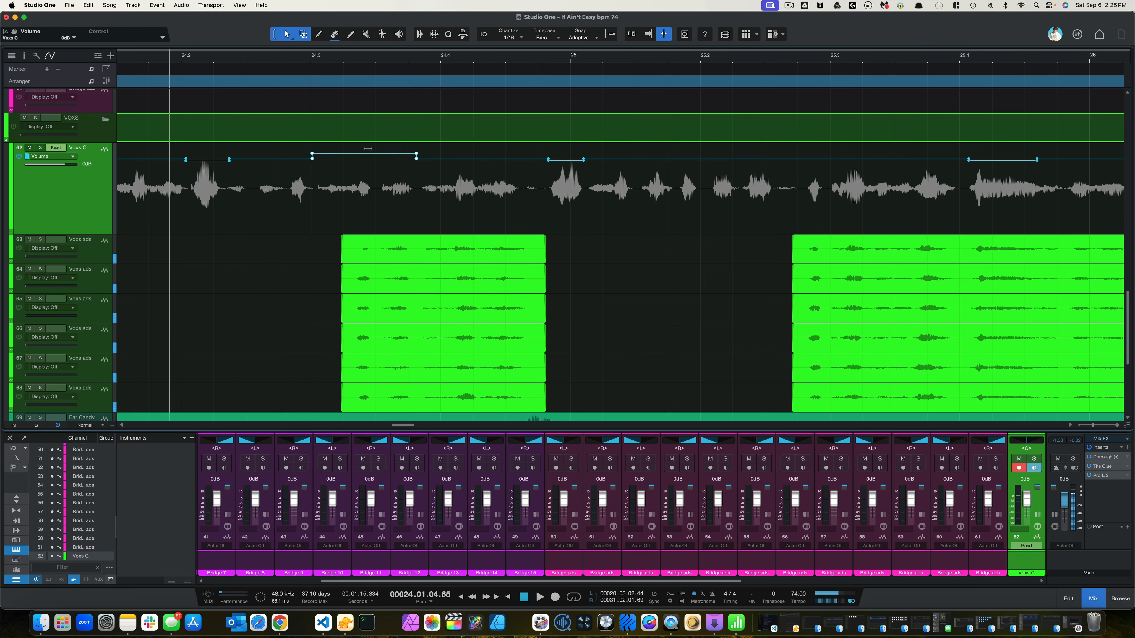
- Try lowering the boosted Volume segment after bar 24, beat 3 to +3.0 dB and audition it again
left_click_drag(367, 149, 368, 151)
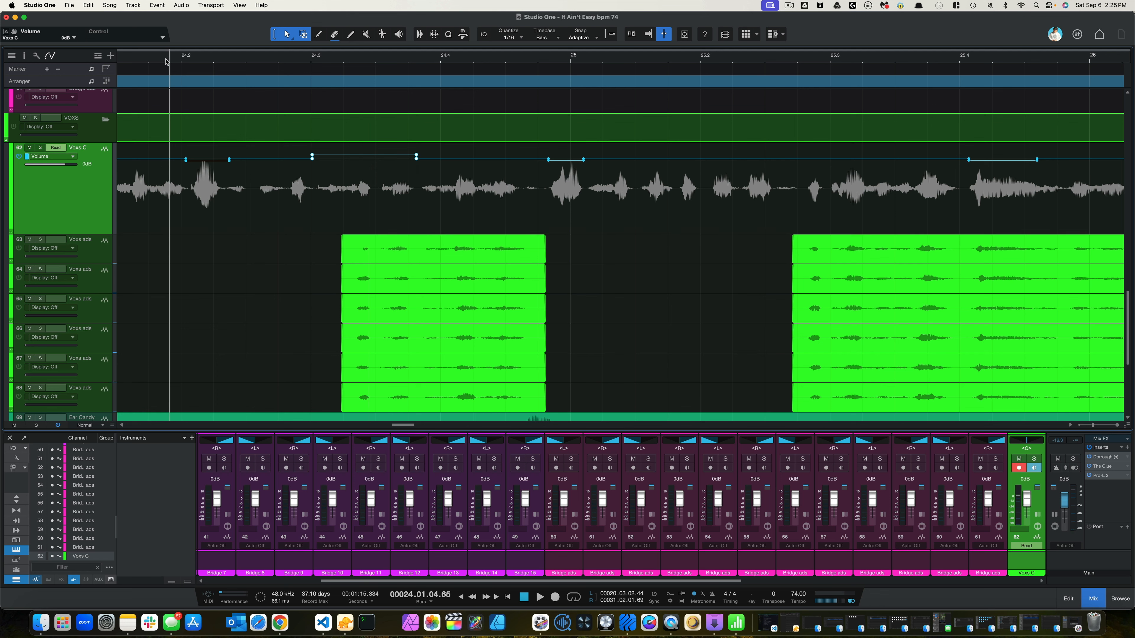
key("space")
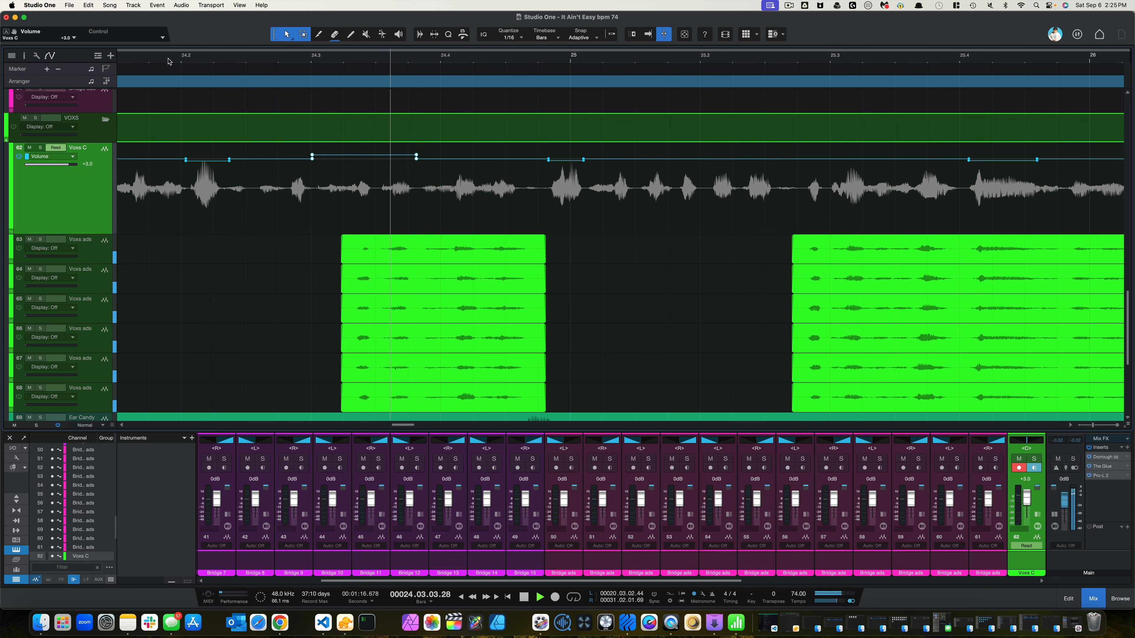
key("space")
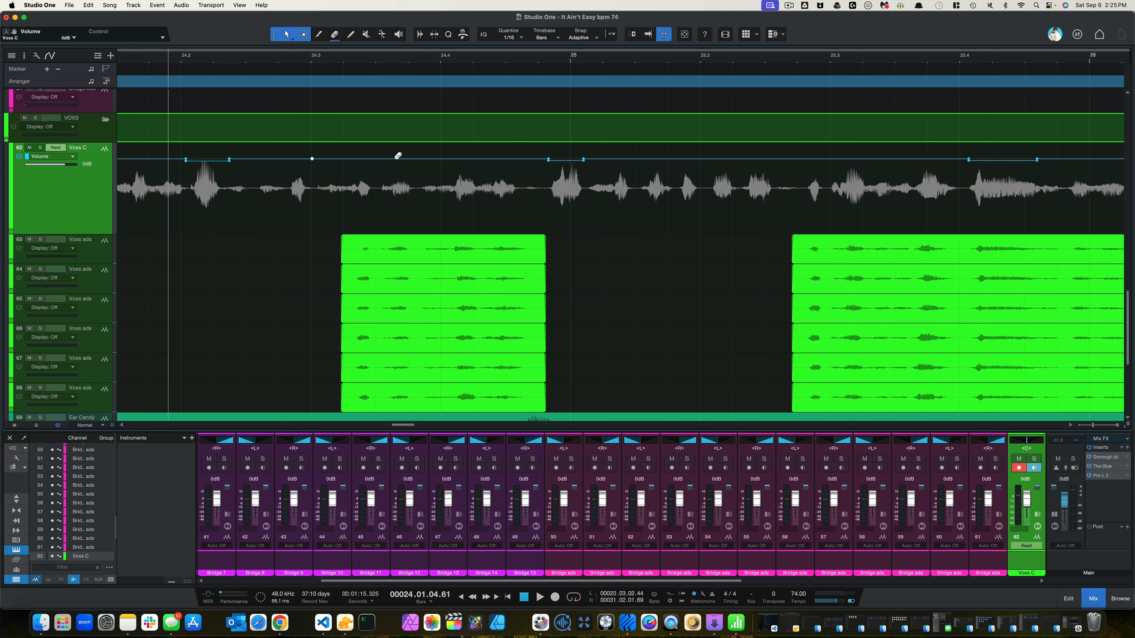
- Add a Volume point midway between beats 3 and 4 of bar 24, raise the segment before it to +2.0 dB, and audition it
left_click(373, 163)
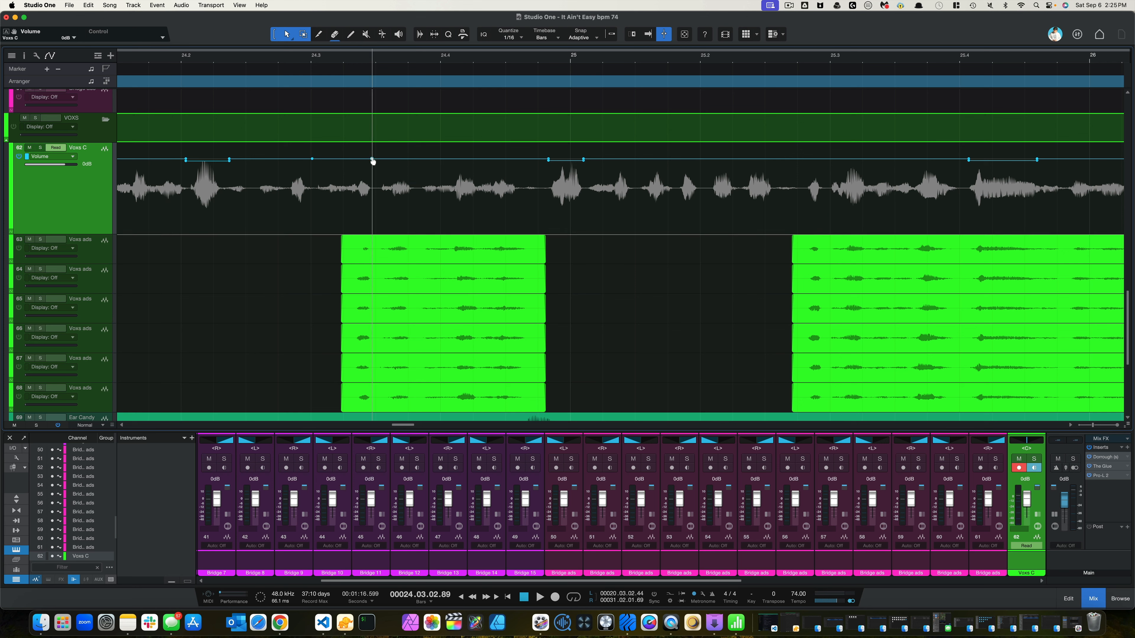
left_click_drag(344, 151, 344, 147)
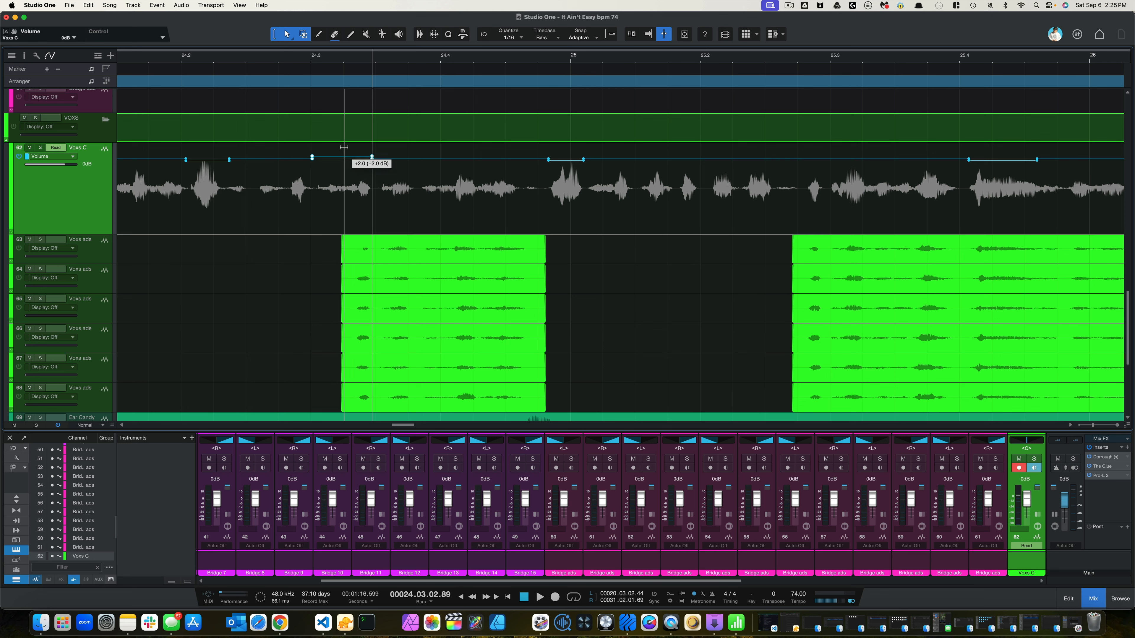
left_click(183, 64)
key("space")
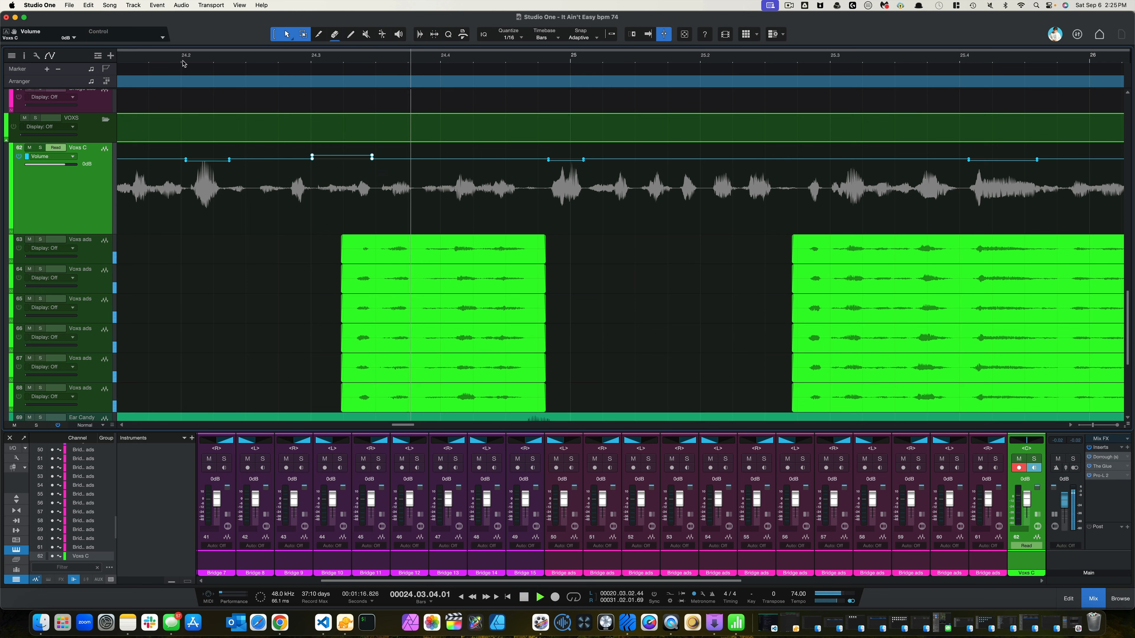
- Keep playing the vocals through bars 25 and 26, listening for uneven words, and stop just after the start of bar 27
scroll(317, 104, "down", 10)
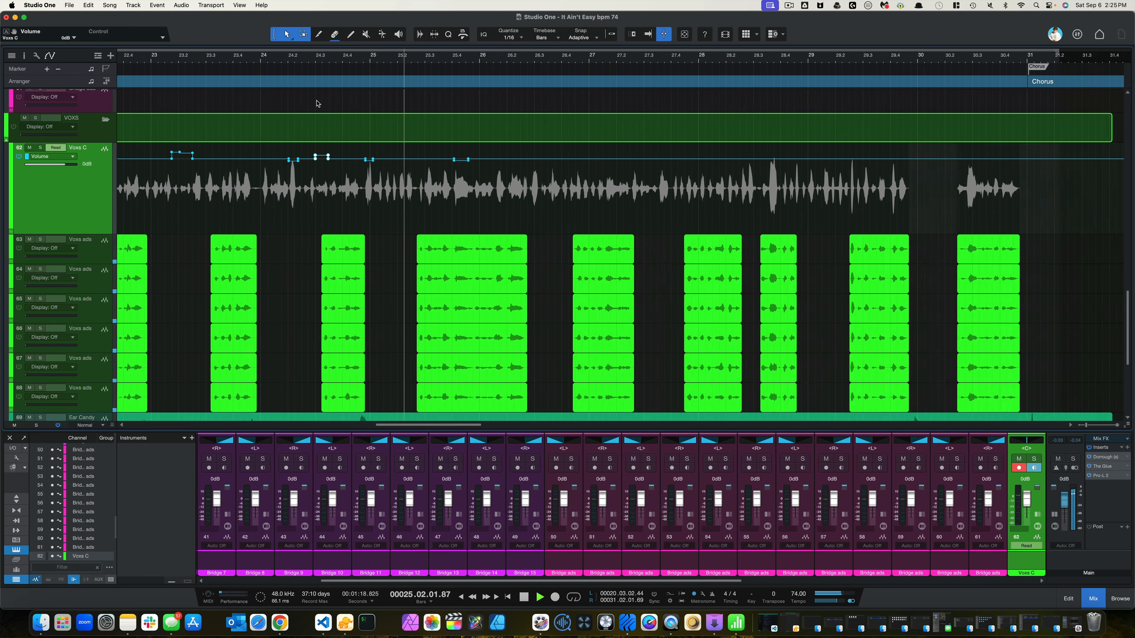
scroll(317, 104, "left", 1)
scroll(317, 104, "left", 3)
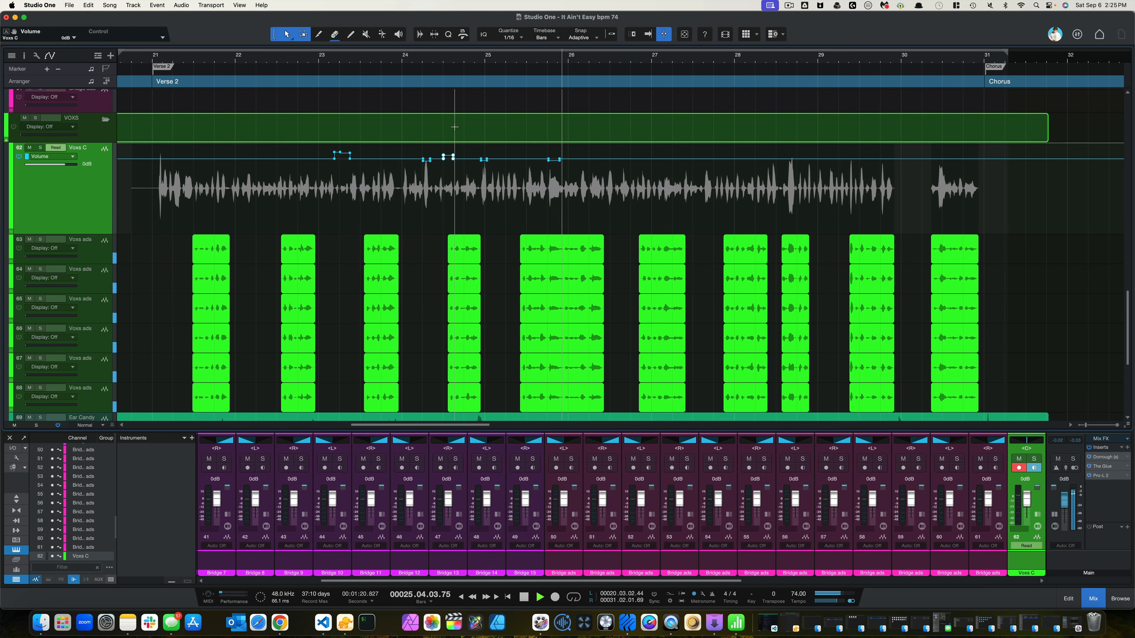
scroll(455, 127, "right", 5)
scroll(455, 127, "right", 3)
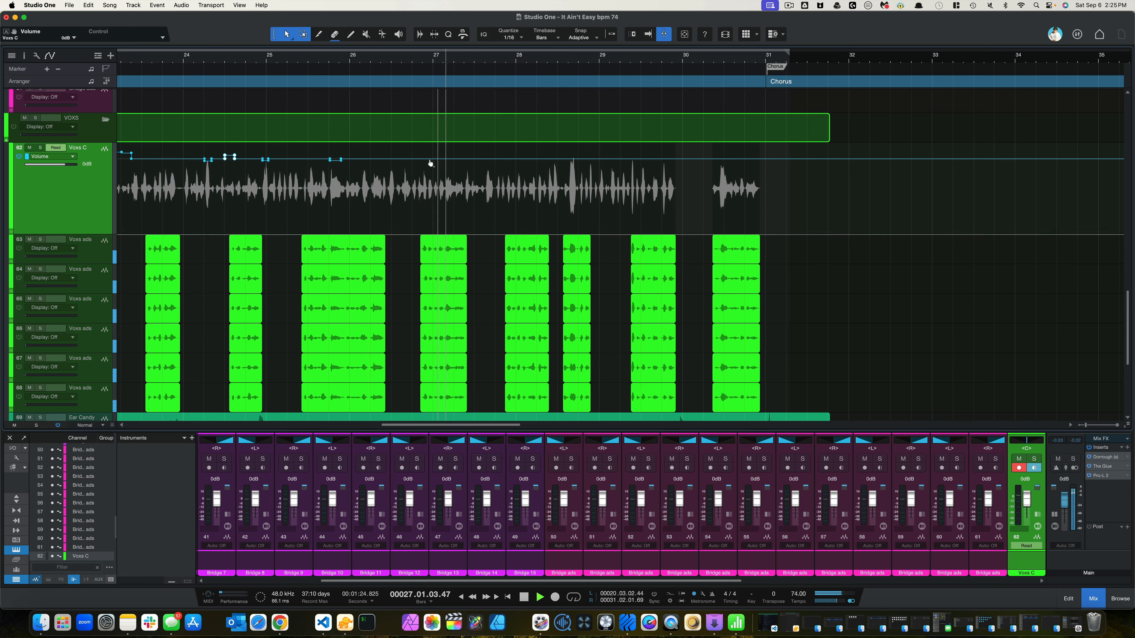
key("space")
- Add two Voxs C Volume points around the start of bar 27, raise their segment to +2.6 dB, and audition it from before bar 26, beat 4
scroll(438, 164, "up", 5)
scroll(438, 165, "up", 3)
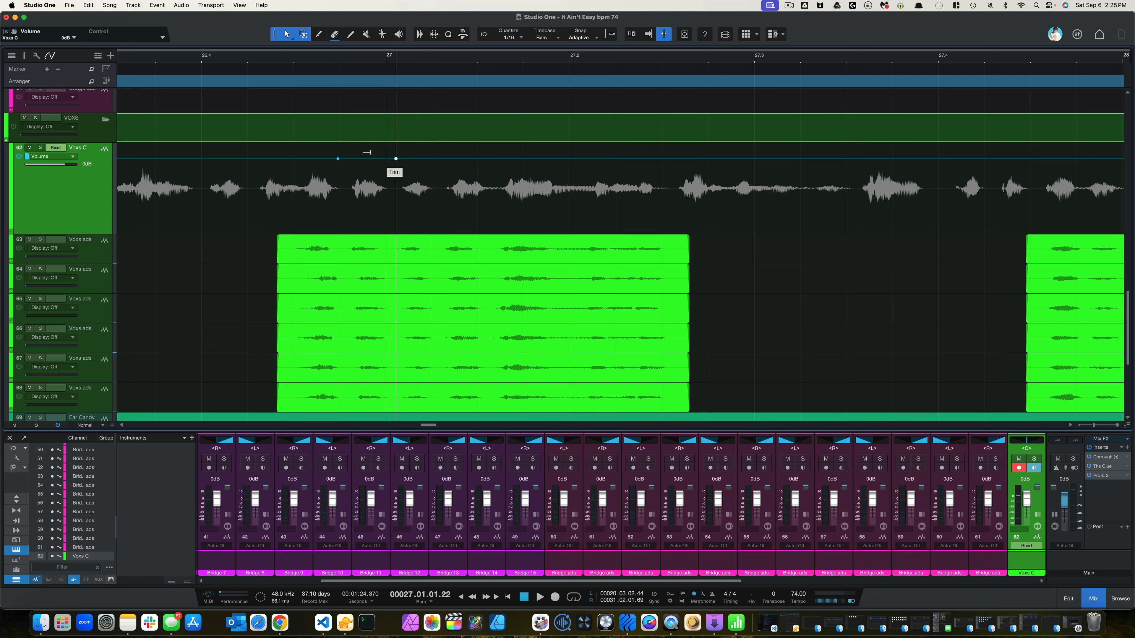
left_click_drag(367, 158, 366, 147)
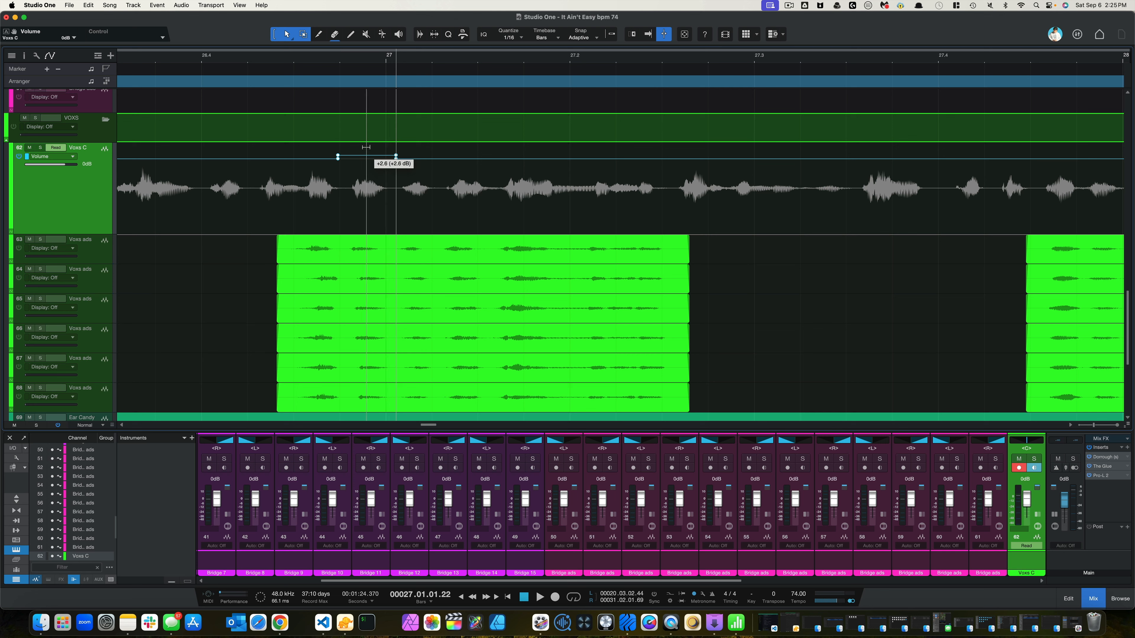
left_click(176, 61)
key("space")
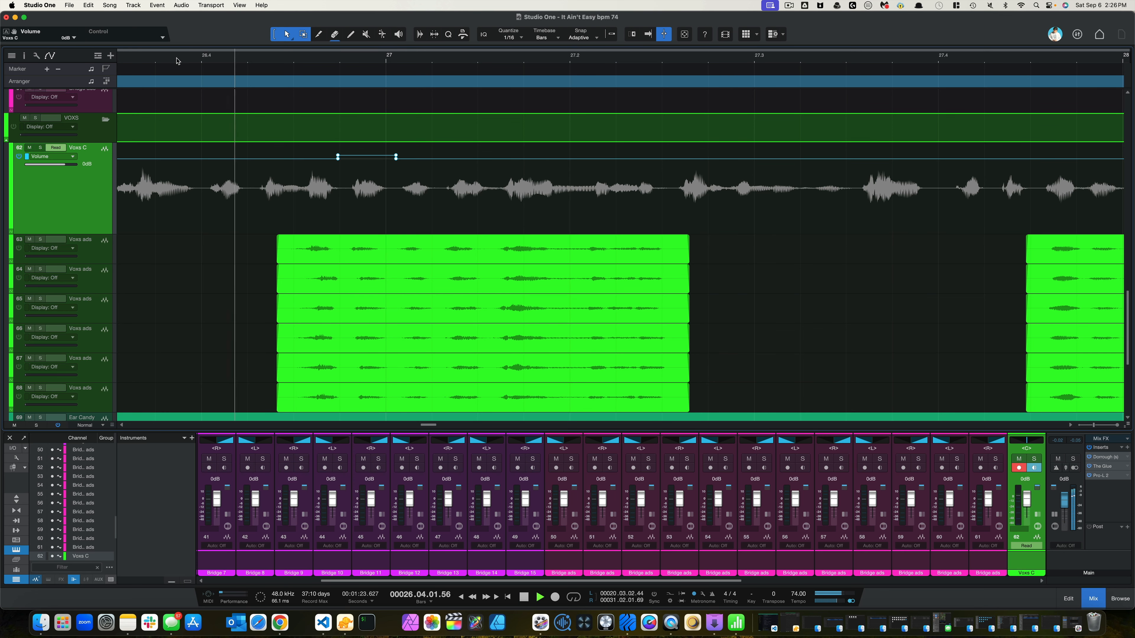
left_click(176, 60)
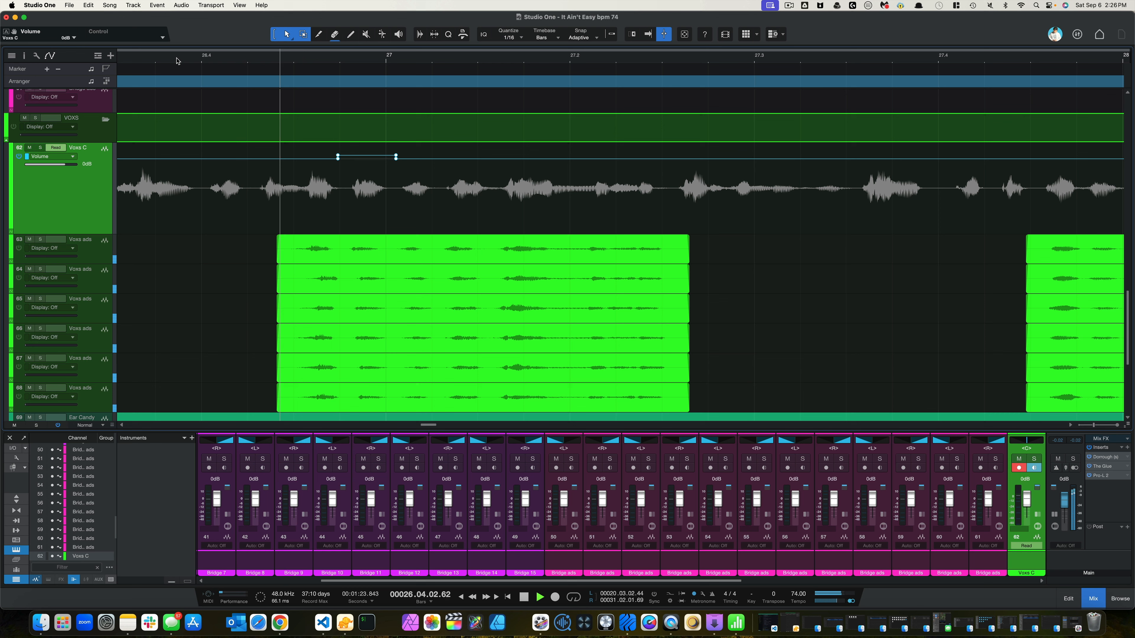
key("space")
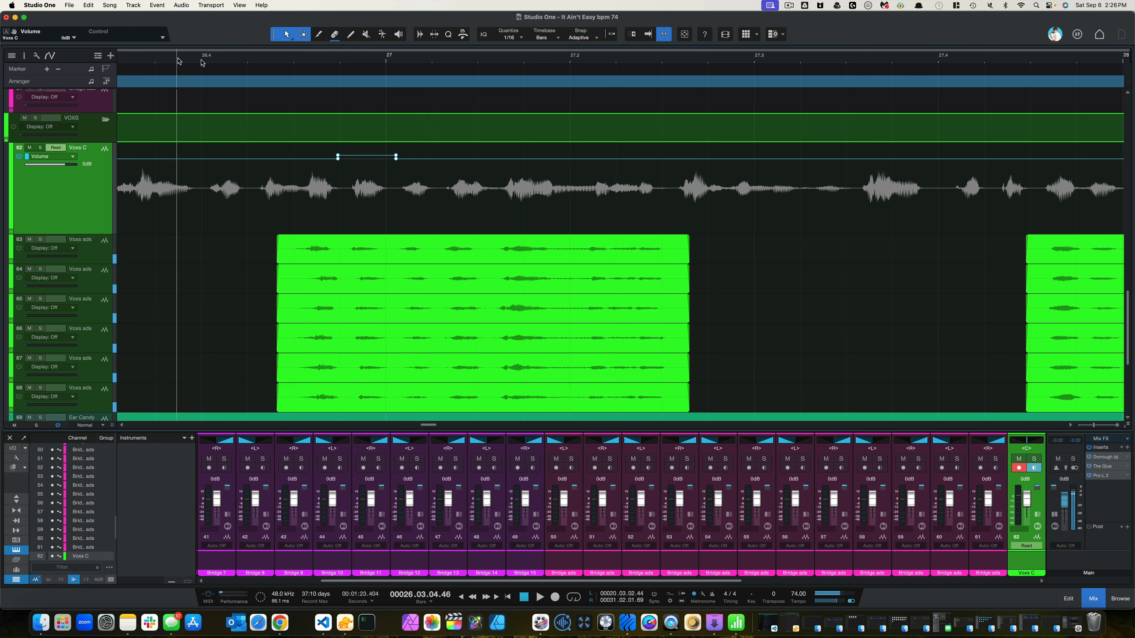
- Add another Volume point before bar 27, beat 2, raise the segment leading to it to +2.0 dB, and audition from bar 26, beat 4
left_click(504, 159)
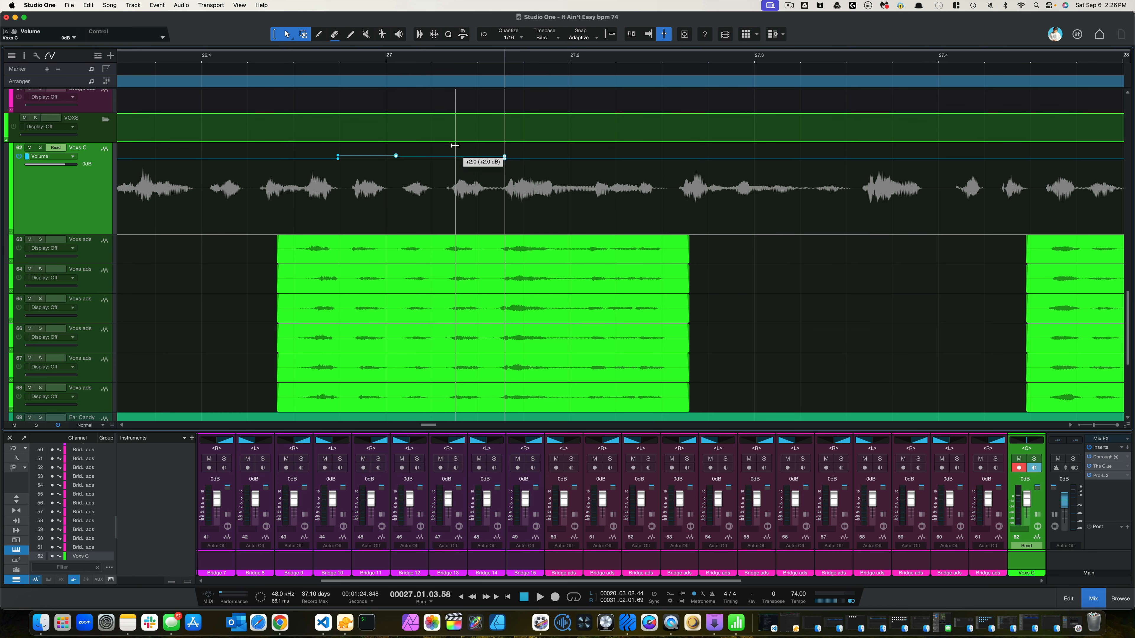
left_click(218, 61)
key("space")
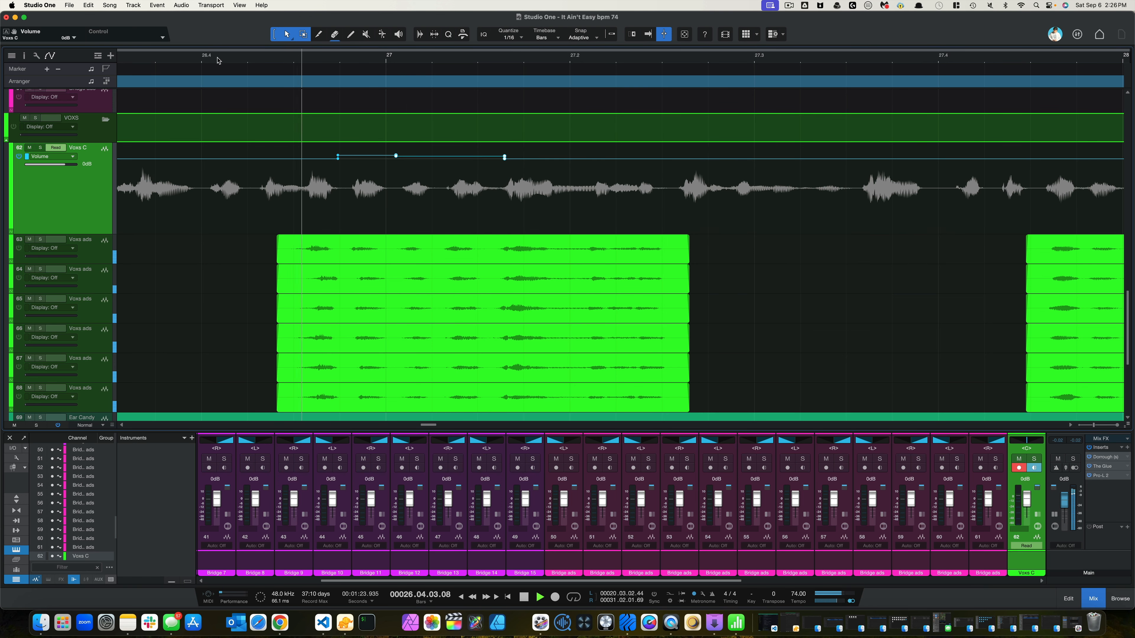
key("space")
- Play the vocals from bar 26, beat 3 into bar 29, replay them from bar 27, beat 3, and stop
scroll(234, 102, "down", 5)
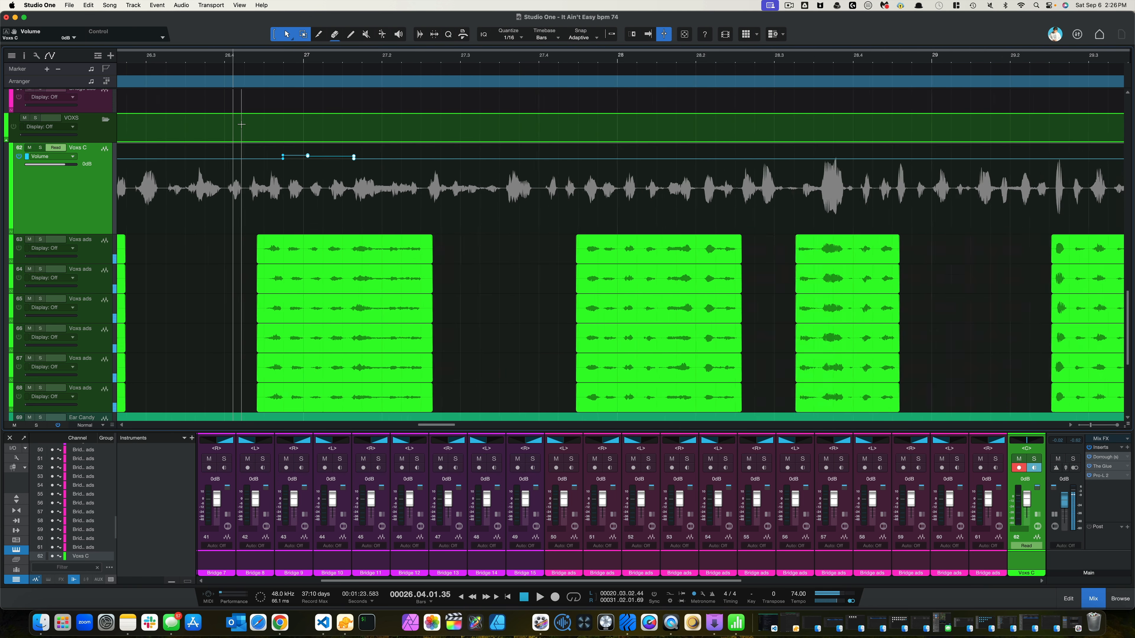
left_click(225, 59)
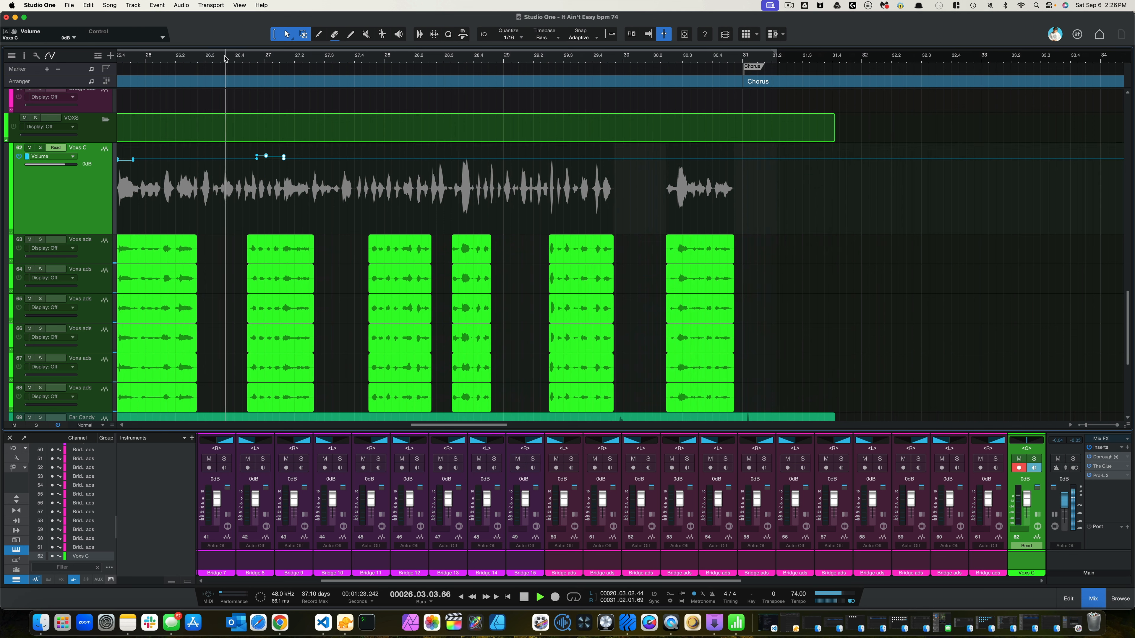
key("space")
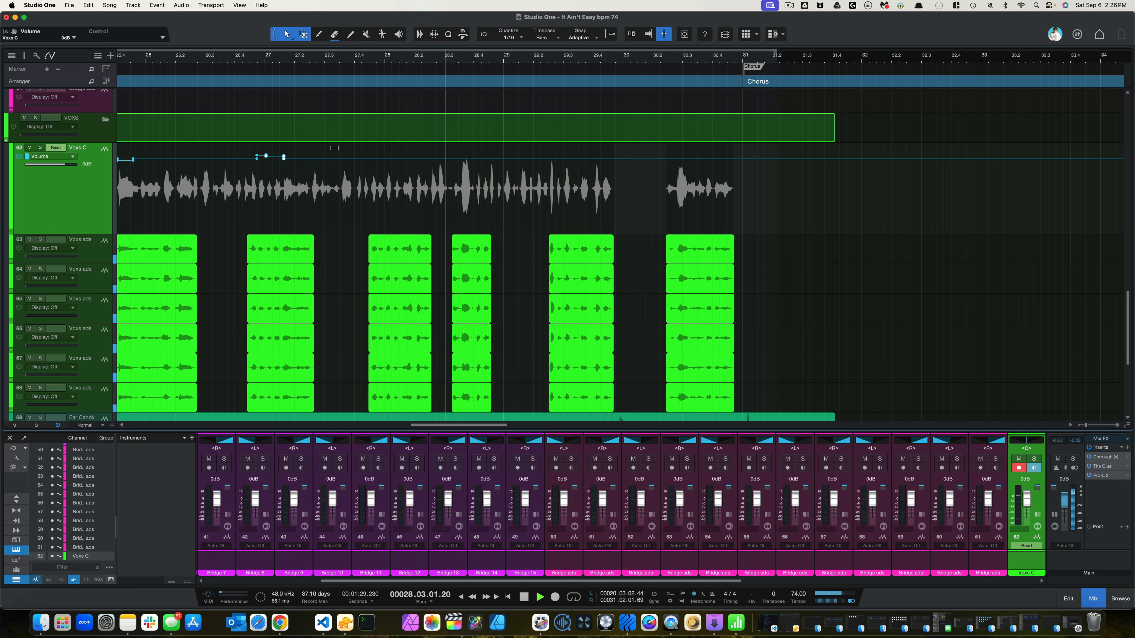
left_click(335, 58)
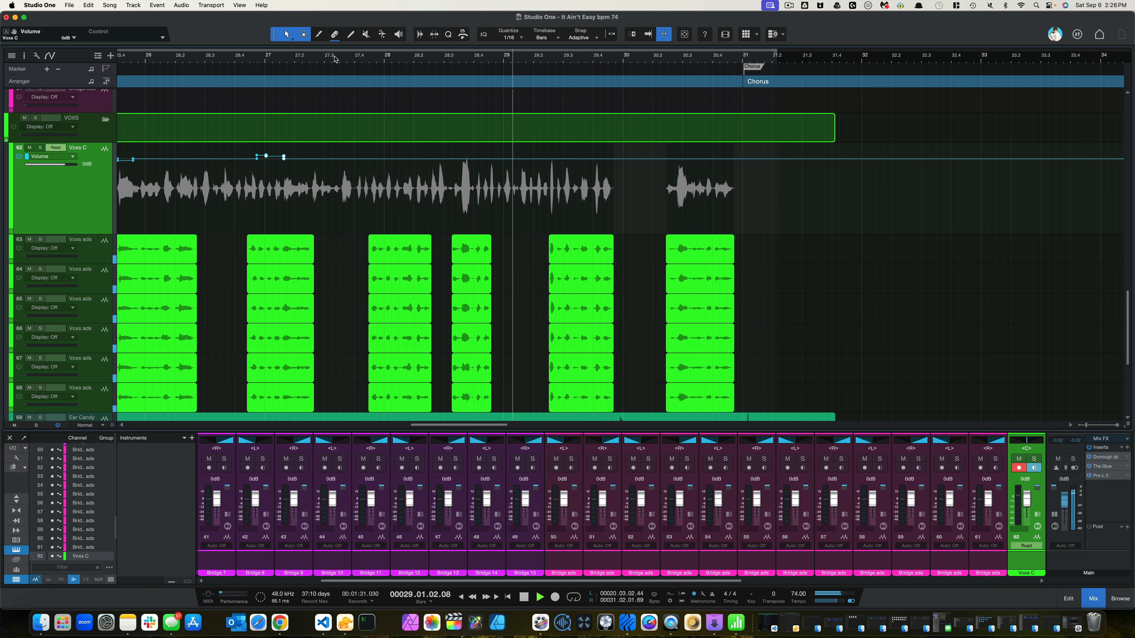
left_click(335, 59)
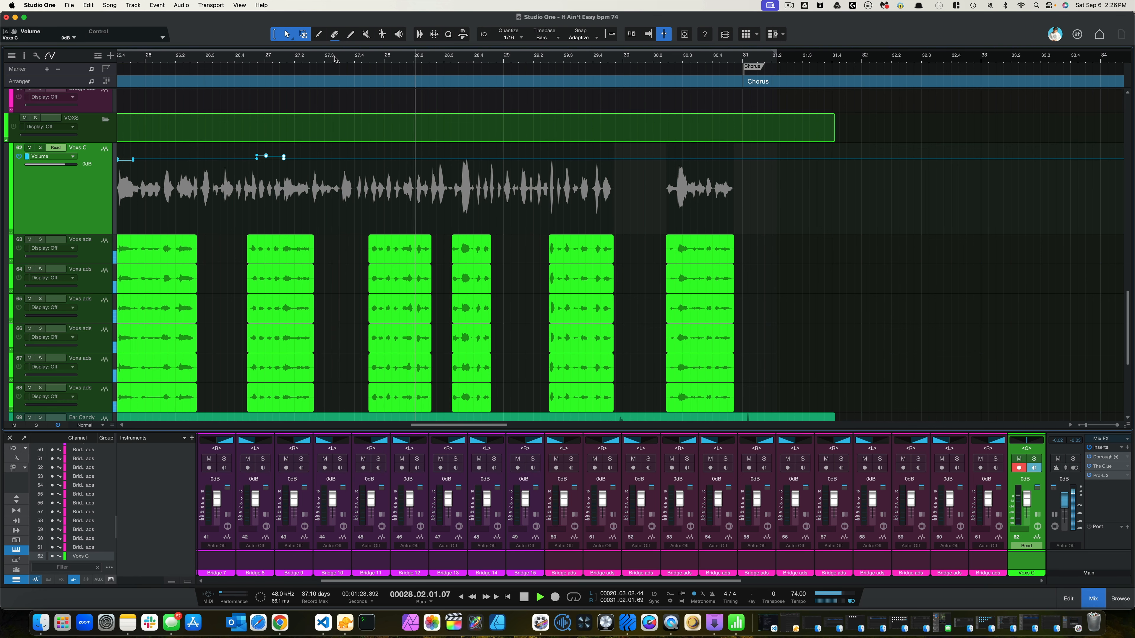
key("space")
- Raise the Voxs C Volume slightly between new points at bar 27, beat 4 and after bar 28, beat 2, and audition it from bar 27
scroll(402, 101, "up", 5)
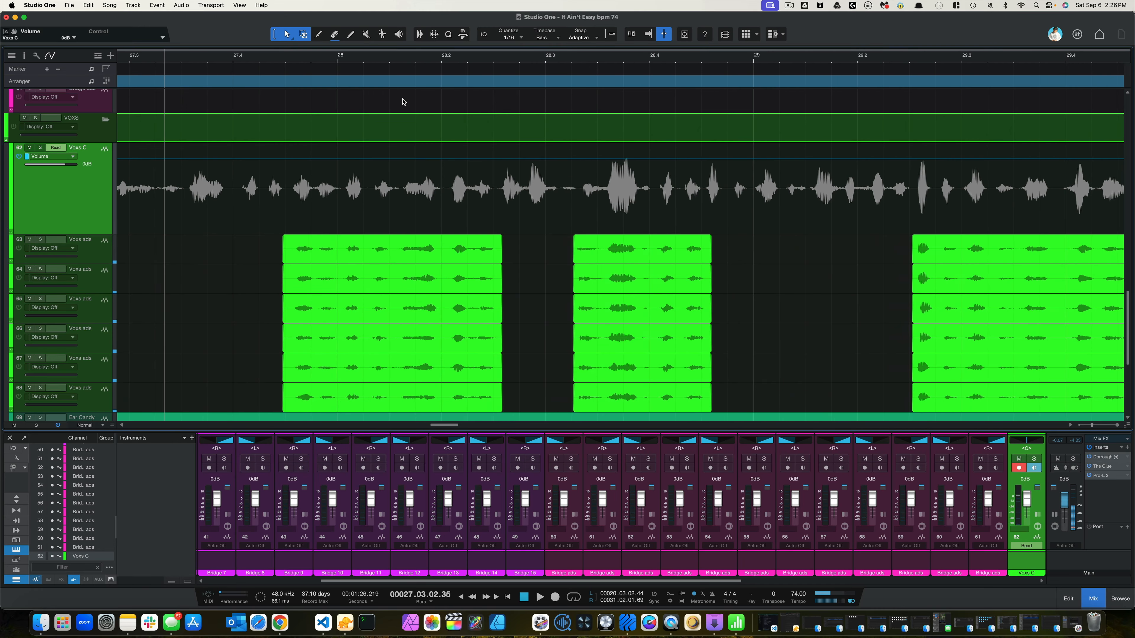
scroll(402, 101, "left", 3)
left_click(291, 161)
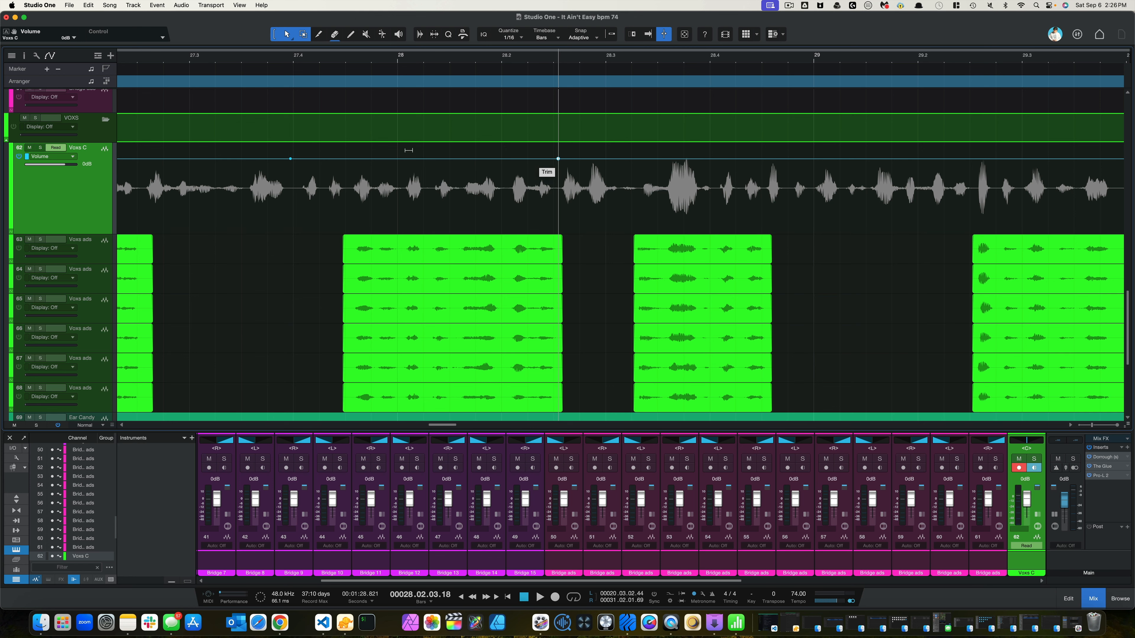
left_click_drag(409, 151, 409, 146)
scroll(298, 128, "down", 3)
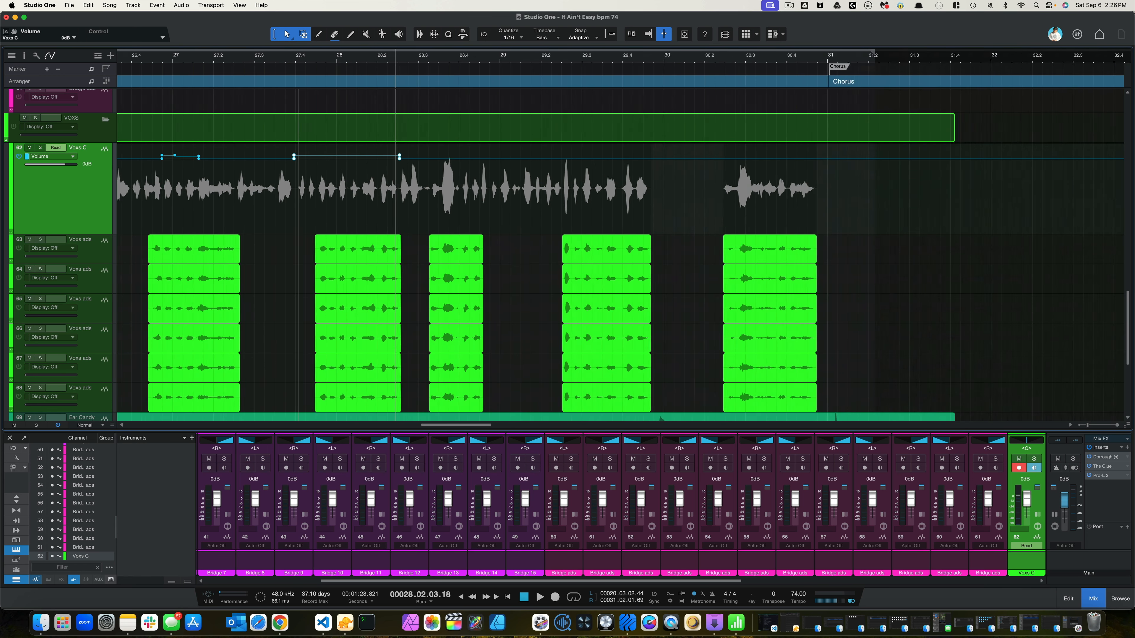
left_click(194, 58)
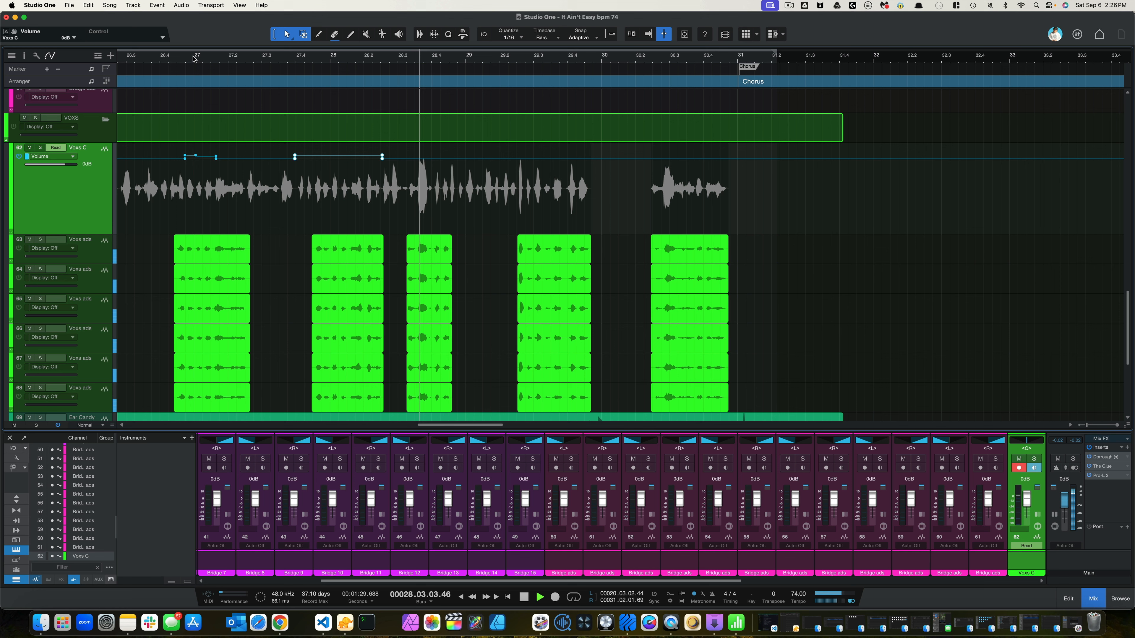
key("space")
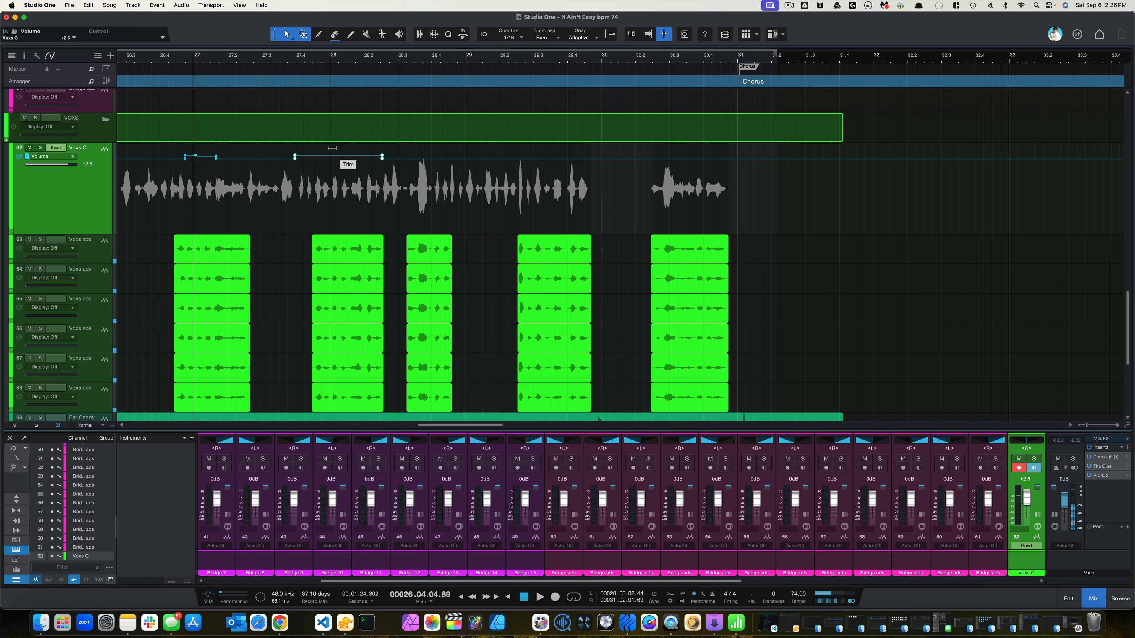
- Enlarge the Voxs C track and nudge the Volume segment between bar 27, beat 4 and bar 28, beat 2 slightly higher, auditioning from bar 27
left_click_drag(333, 149, 333, 150)
scroll(332, 150, "up", 5)
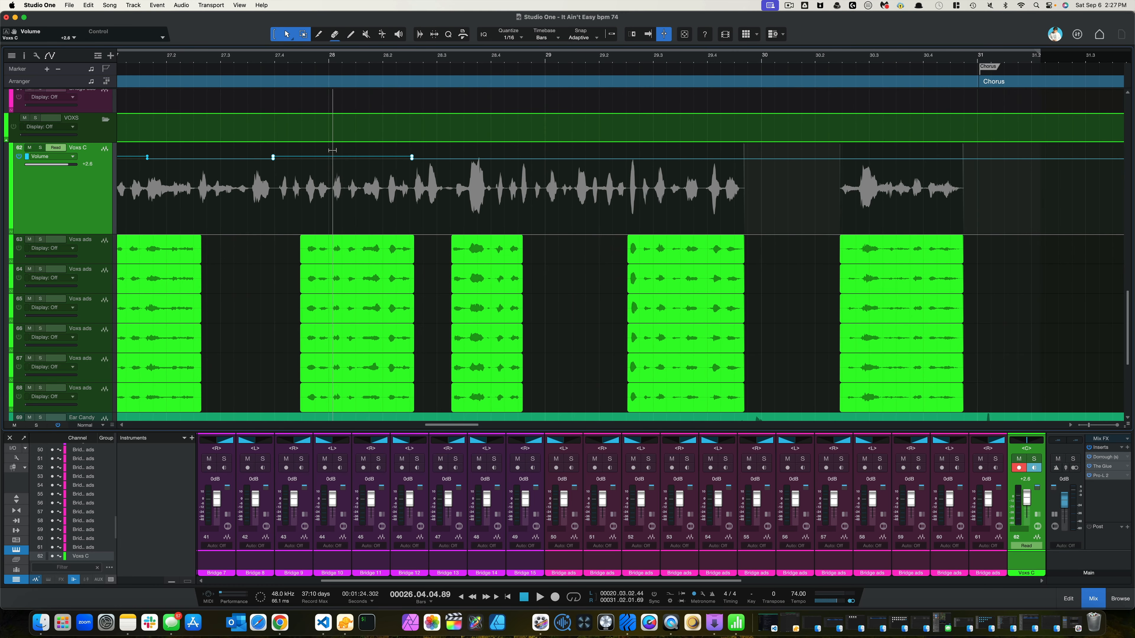
left_click_drag(89, 233, 89, 361)
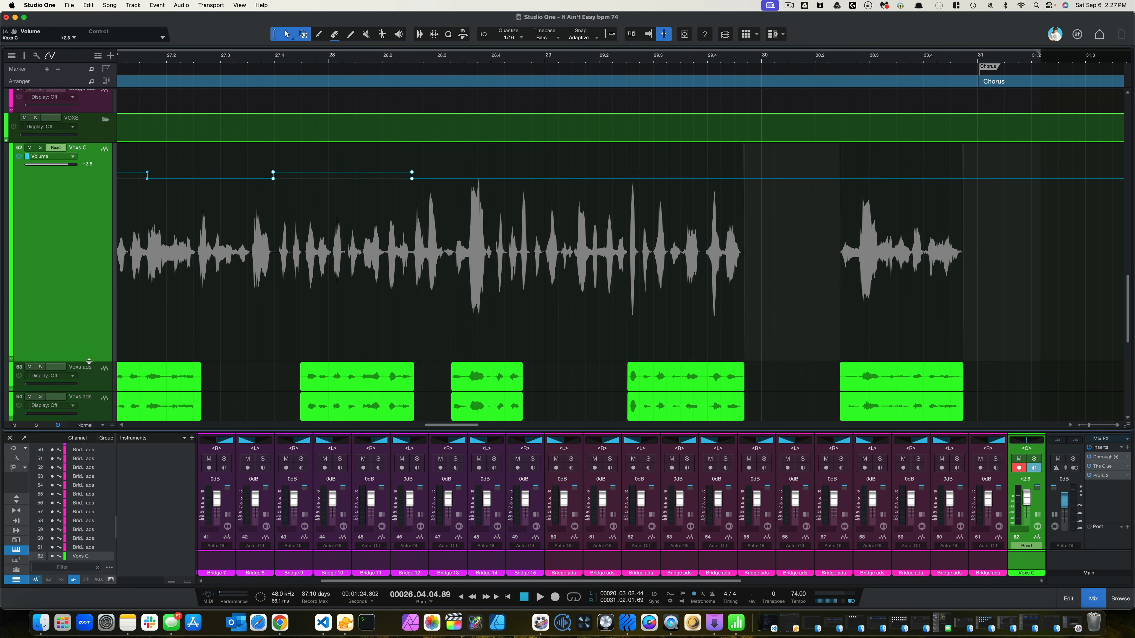
left_click_drag(351, 164, 350, 163)
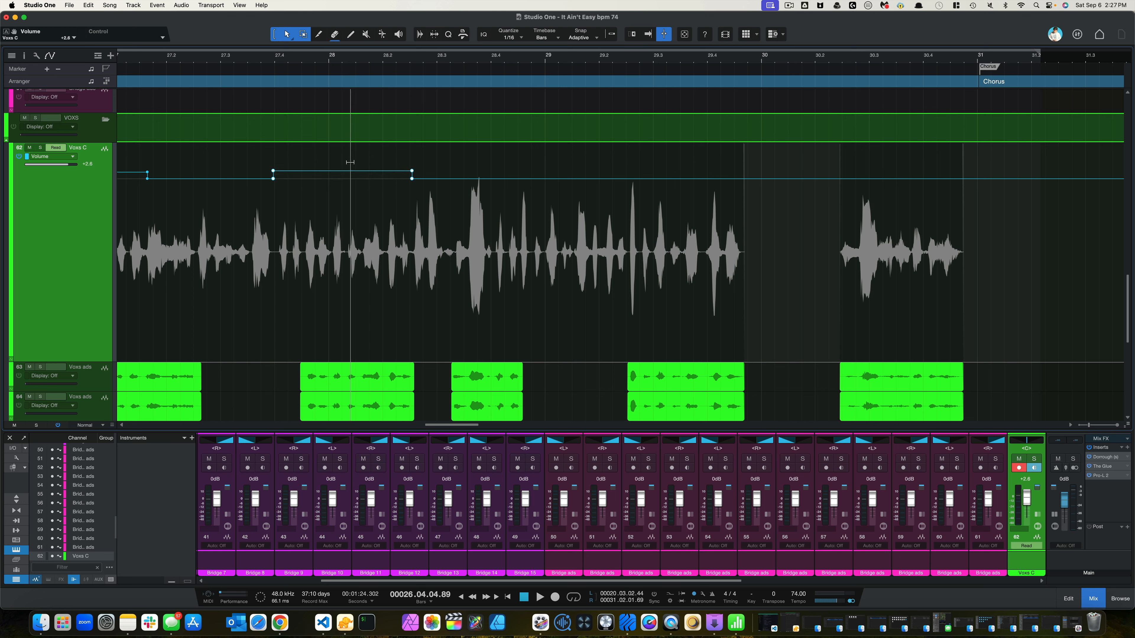
key("space")
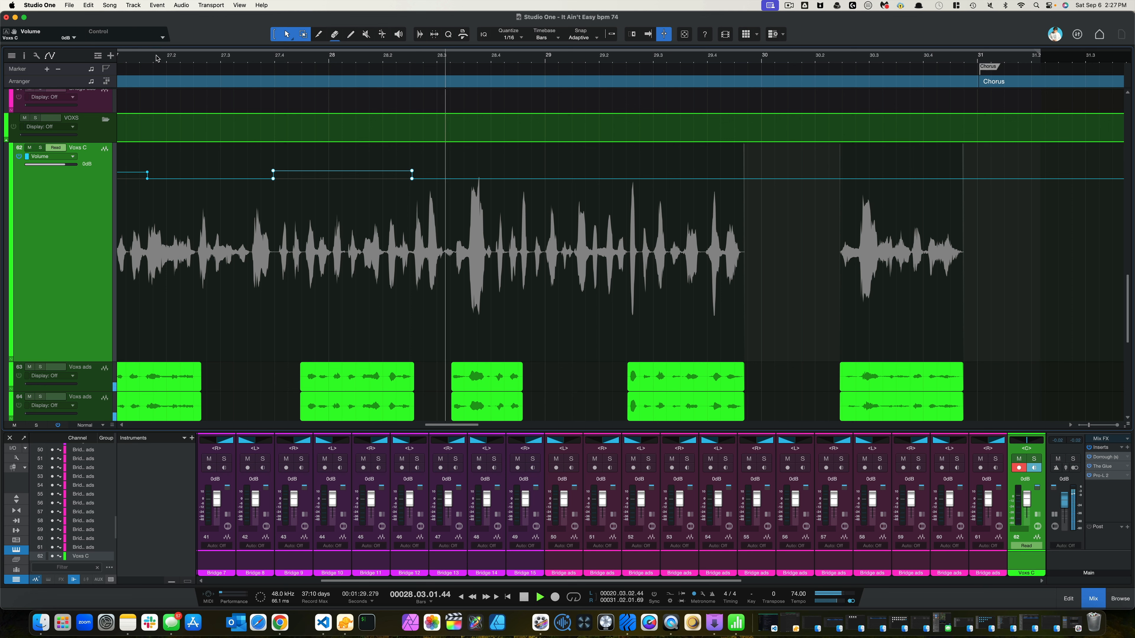
key("space")
- Play the start of Verse 2 from bar 20, beat 3 to the end of bar 21, and stop
scroll(269, 117, "down", 5)
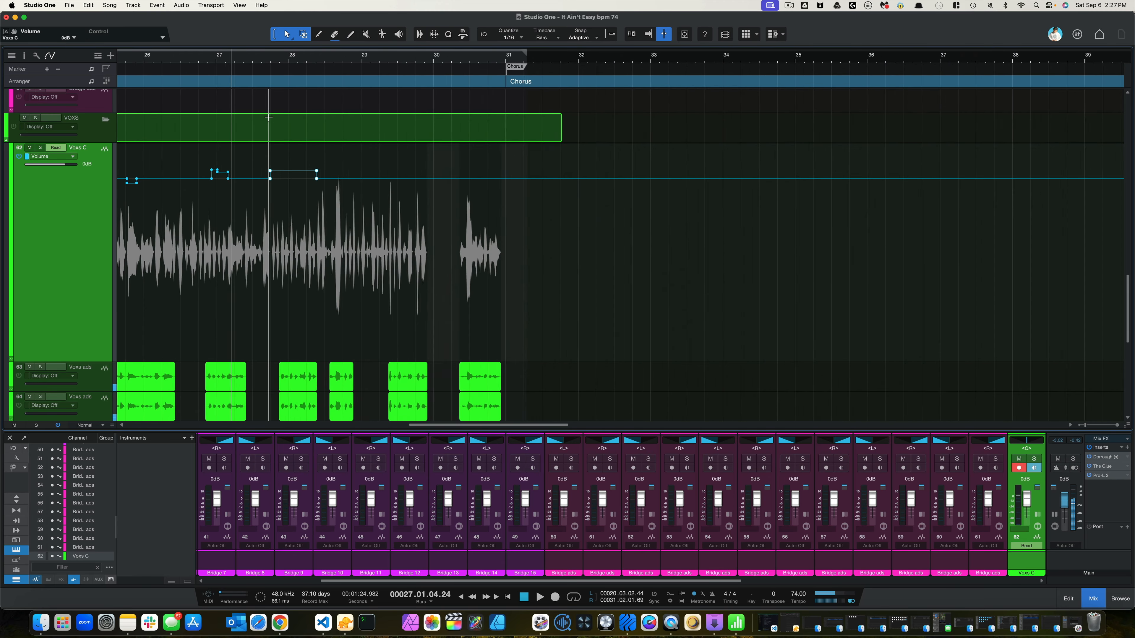
scroll(269, 117, "down", 5)
scroll(268, 117, "left", 8)
scroll(269, 117, "right", 4)
scroll(269, 117, "left", 1)
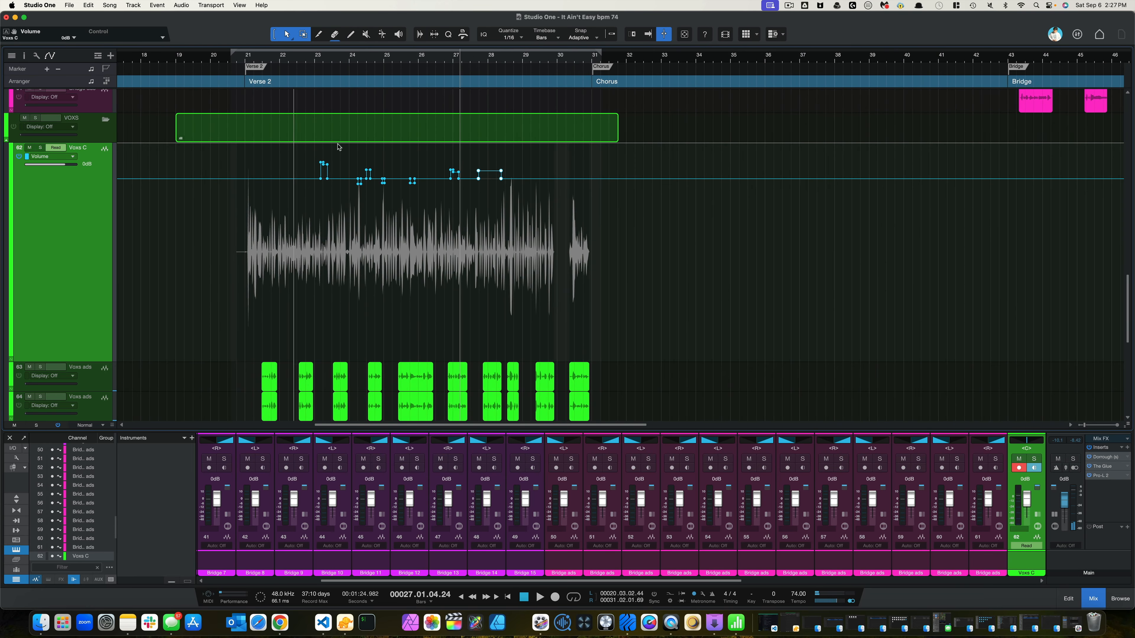
scroll(338, 147, "up", 5)
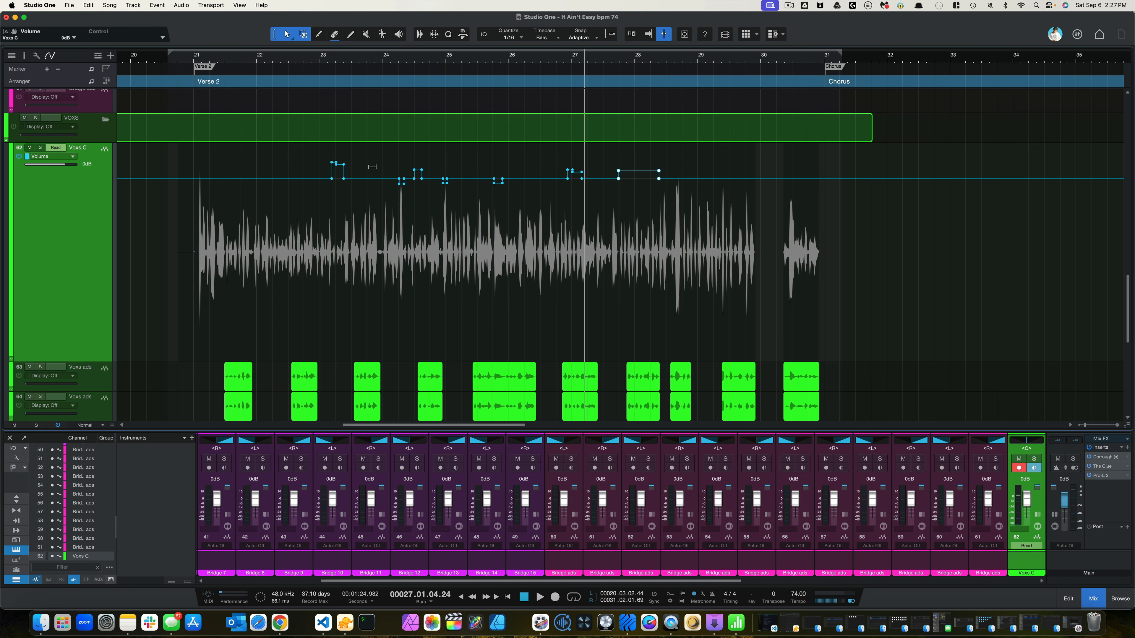
scroll(372, 166, "left", 1)
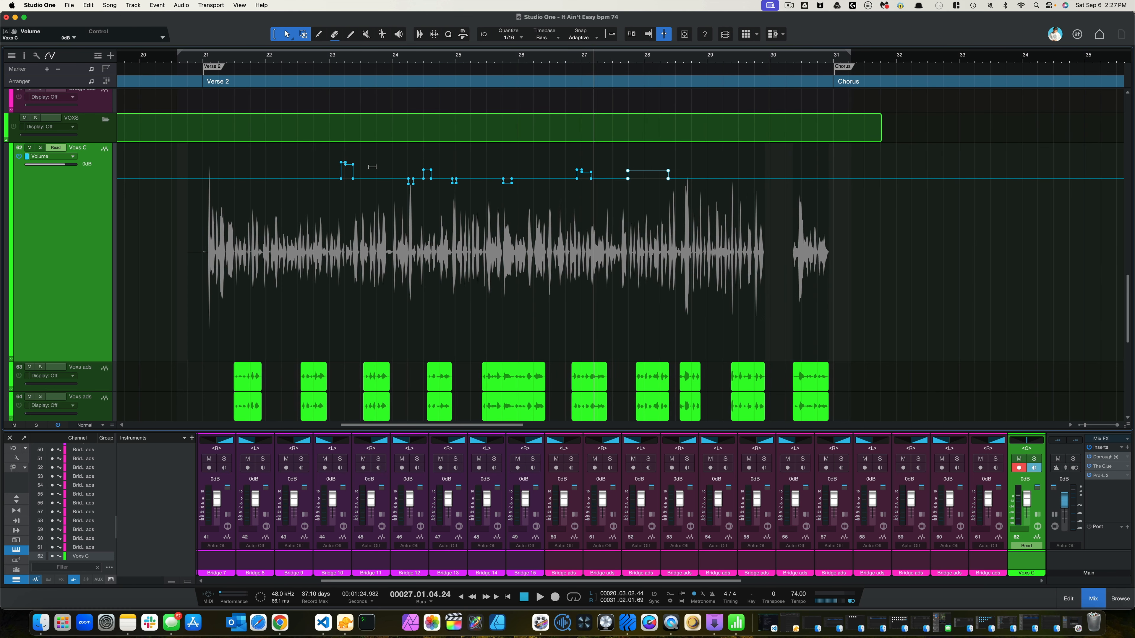
left_click(177, 62)
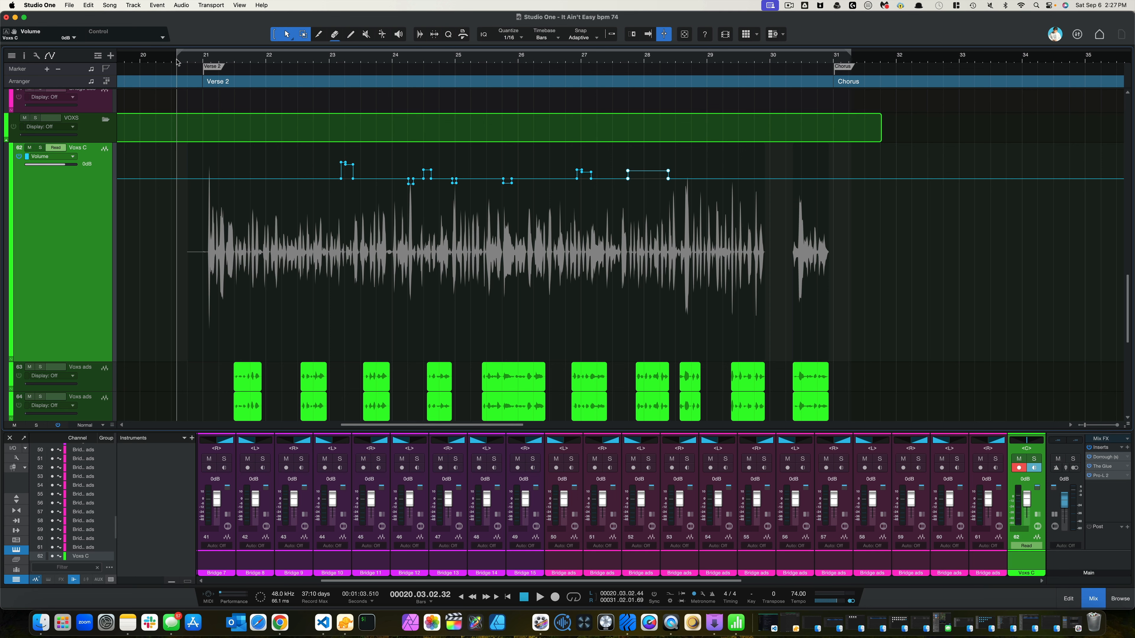
scroll(228, 152, "up", 3)
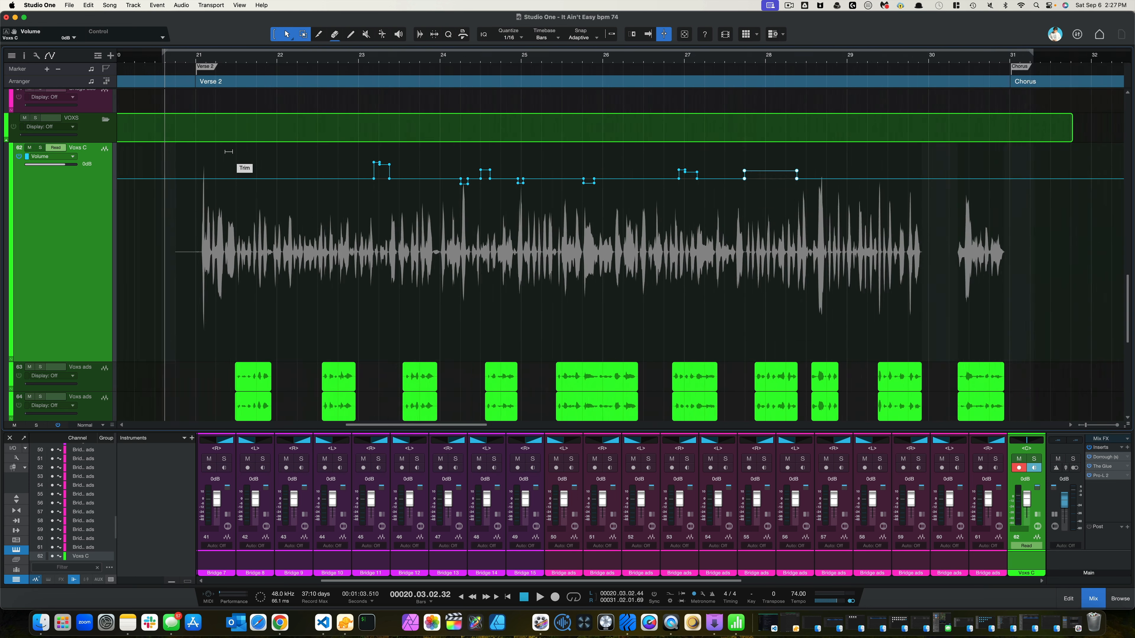
key("space")
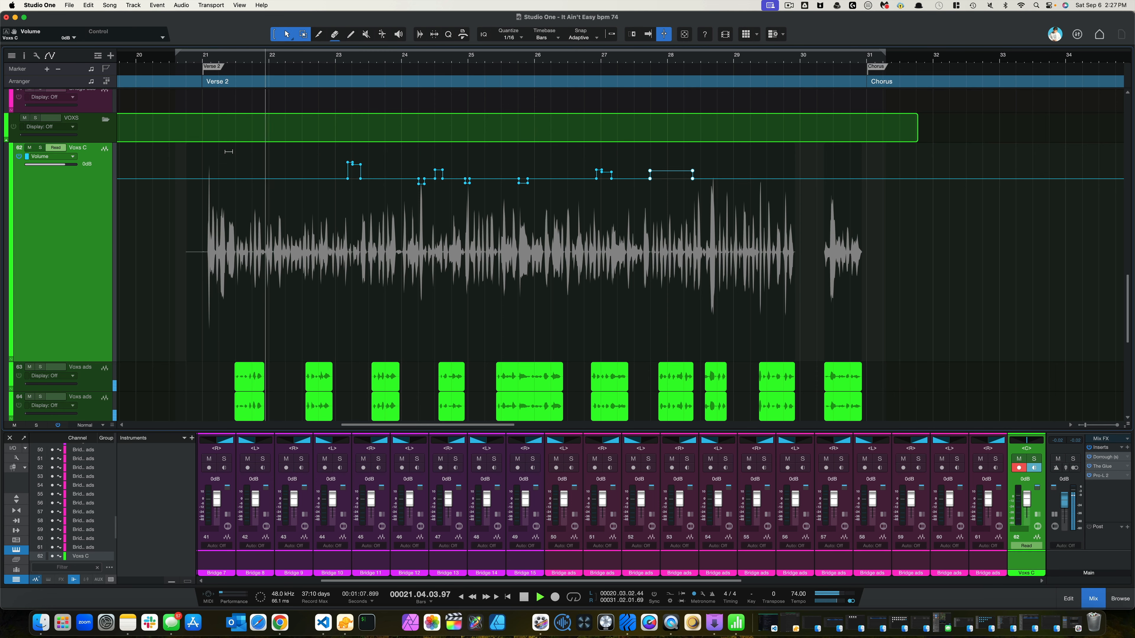
key("space")
- Select Voxs C from about bar 21, beat 4 to just before bar 22, raise its Volume to +1.5 dB, and audition from bar 21, beat 2
scroll(250, 183, "up", 8)
scroll(250, 183, "left", 4)
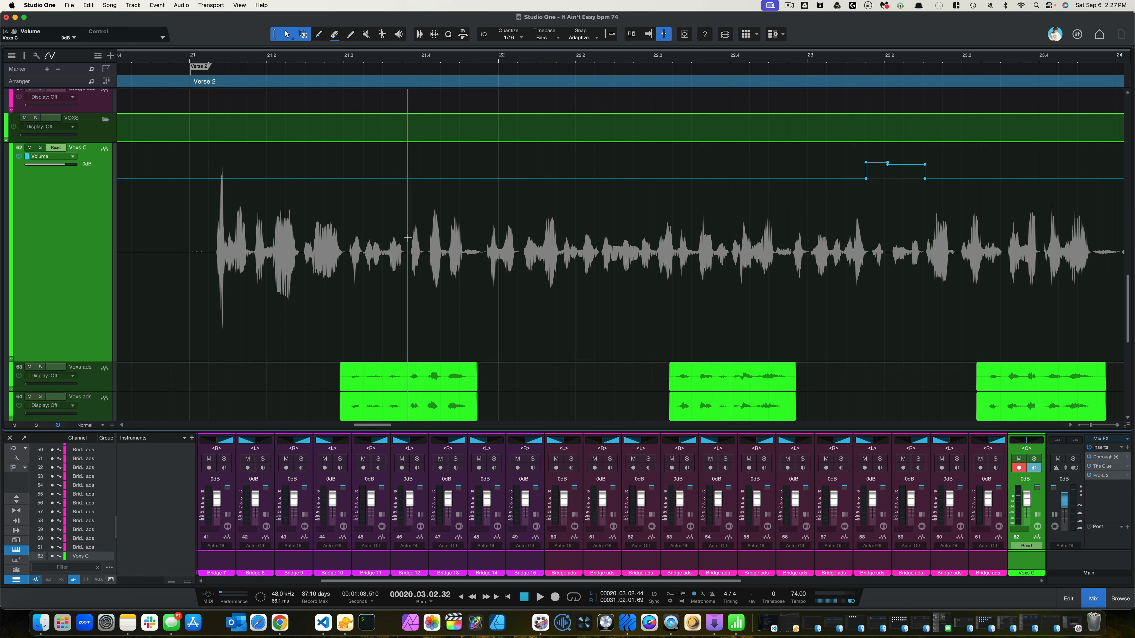
left_click_drag(407, 237, 468, 253)
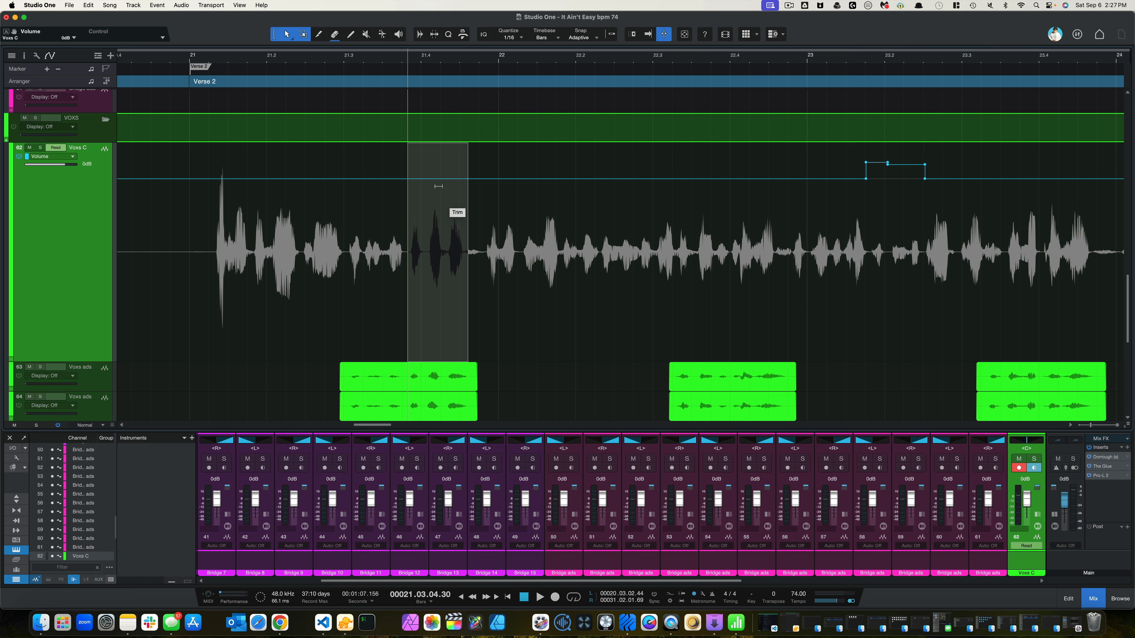
left_click_drag(435, 172, 436, 165)
left_click(267, 60)
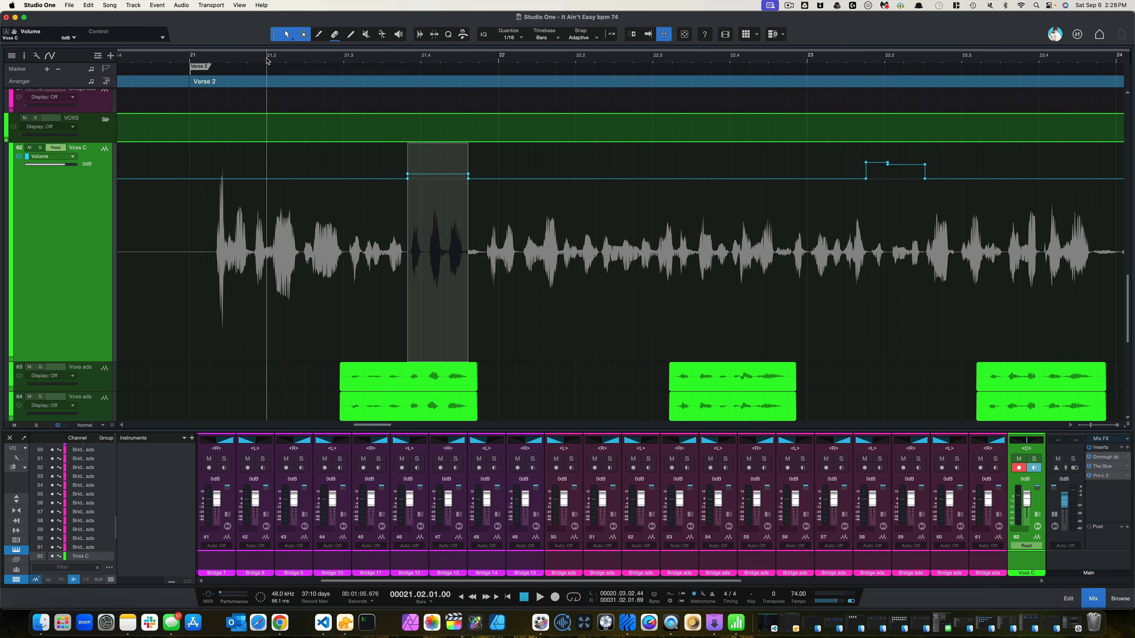
scroll(337, 107, "right", 3)
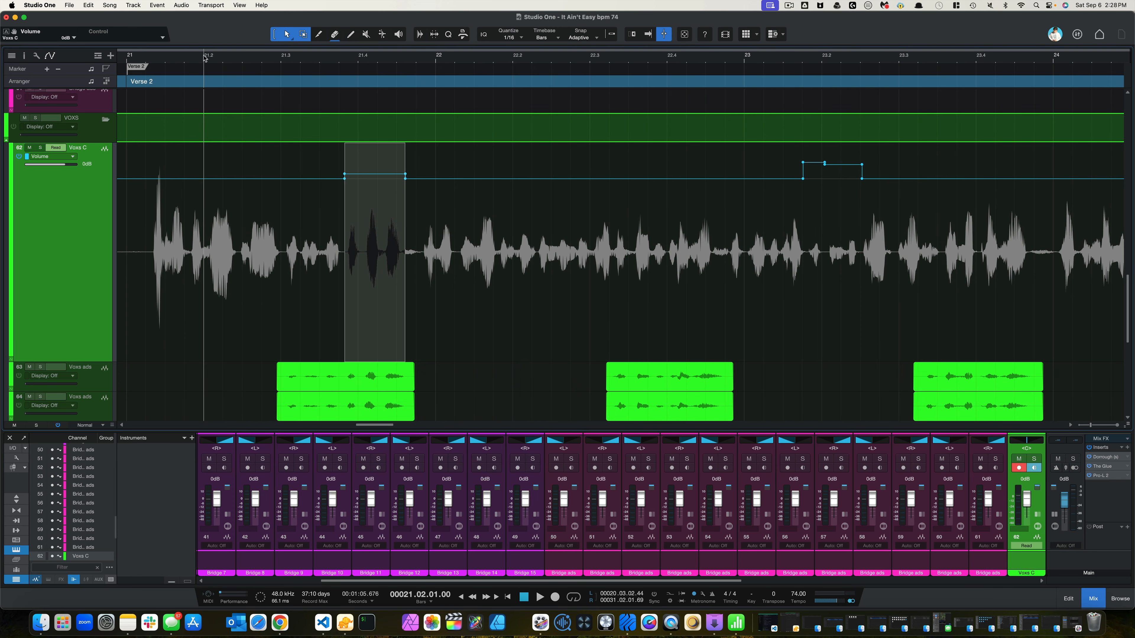
key("space")
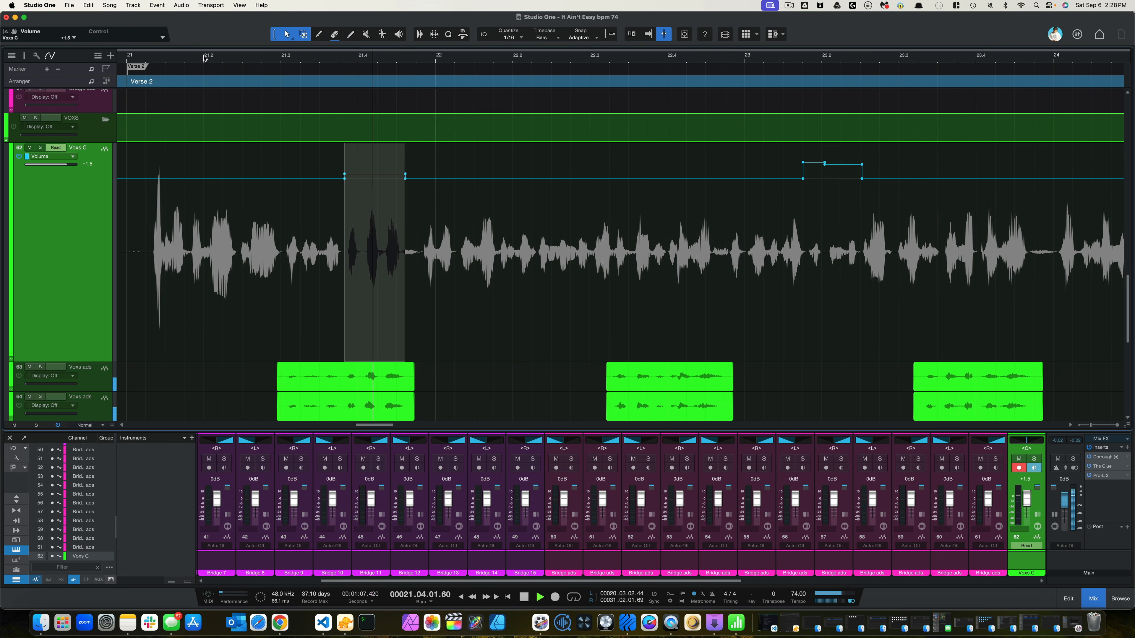
key("space")
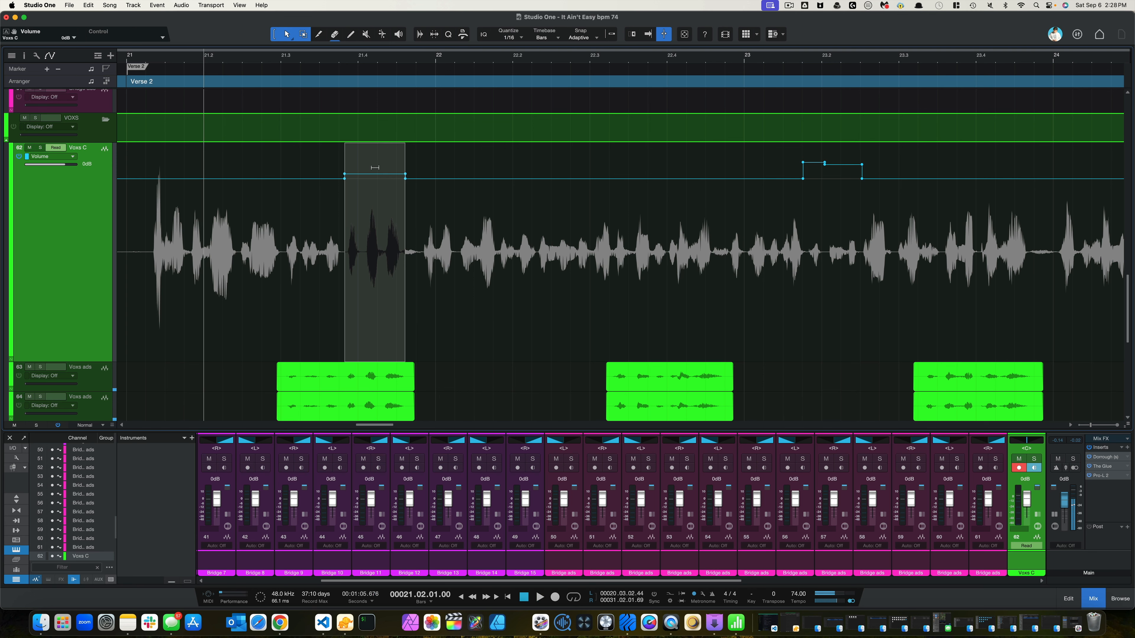
- Raise the selected Volume segment before bar 22 slightly more and audition it from bar 20, beat 4 into bar 22
left_click_drag(375, 165, 375, 165)
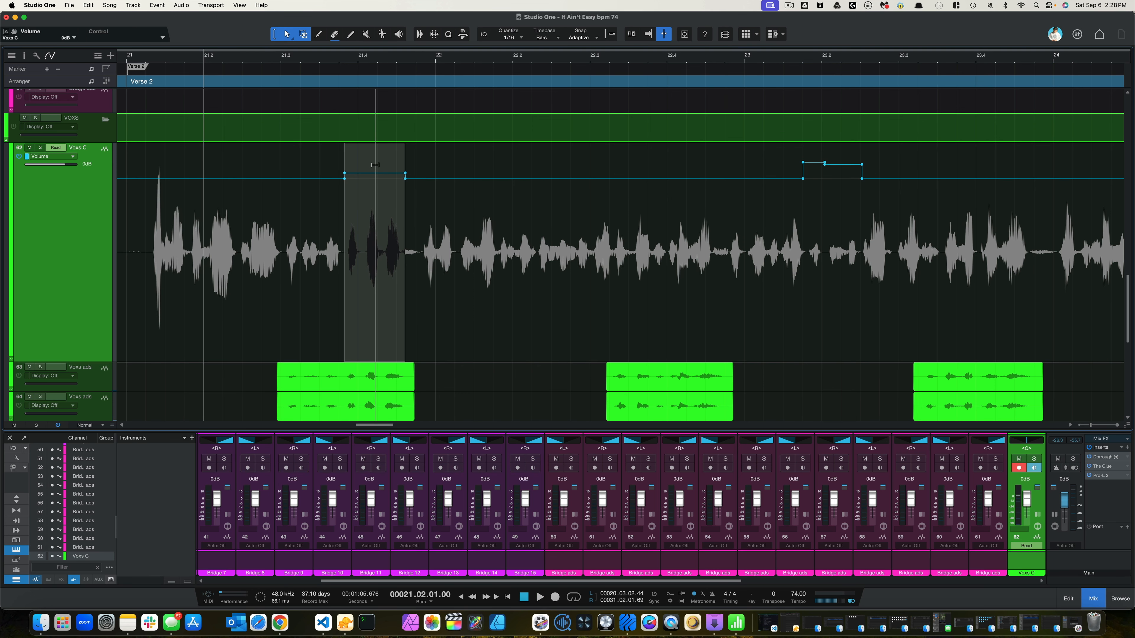
scroll(375, 166, "down", 4)
scroll(375, 166, "right", 2)
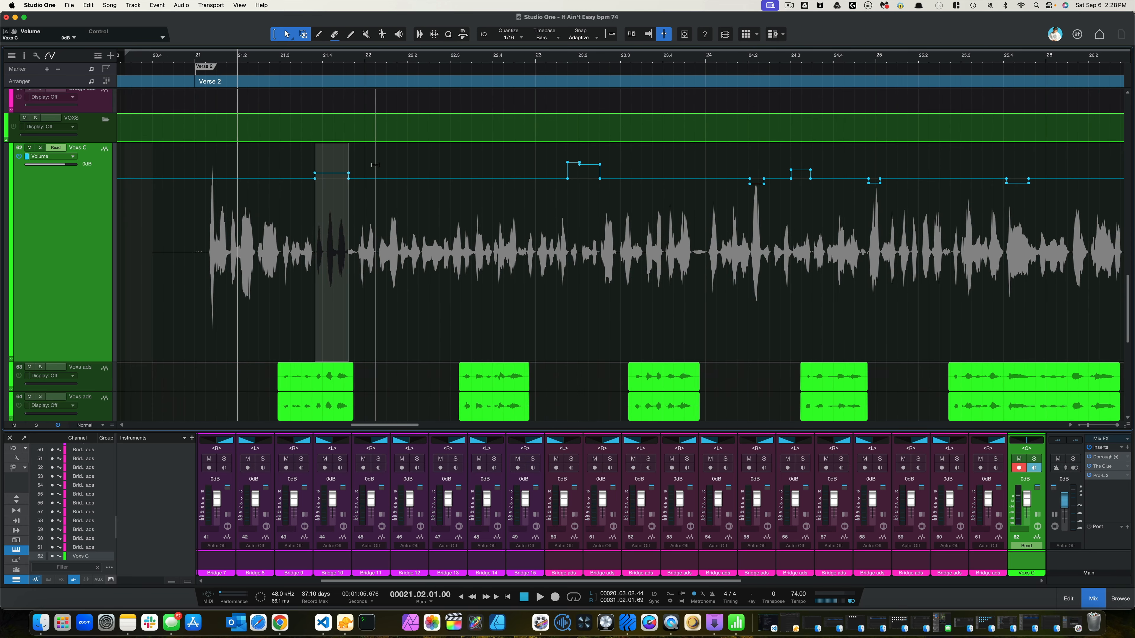
left_click(182, 55)
key("space")
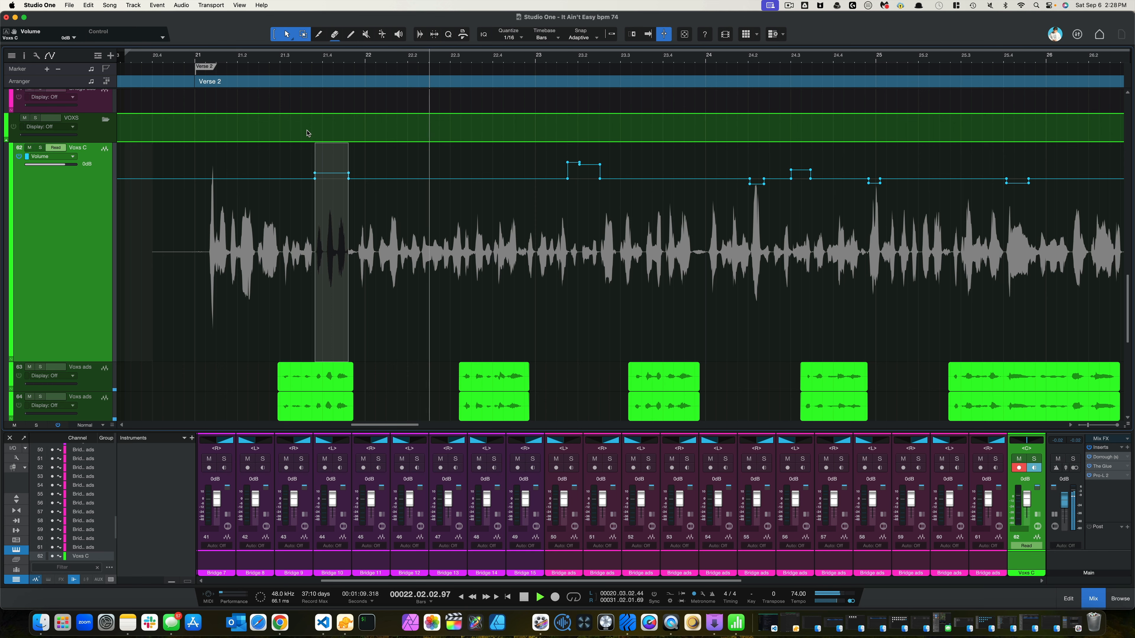
key("space")
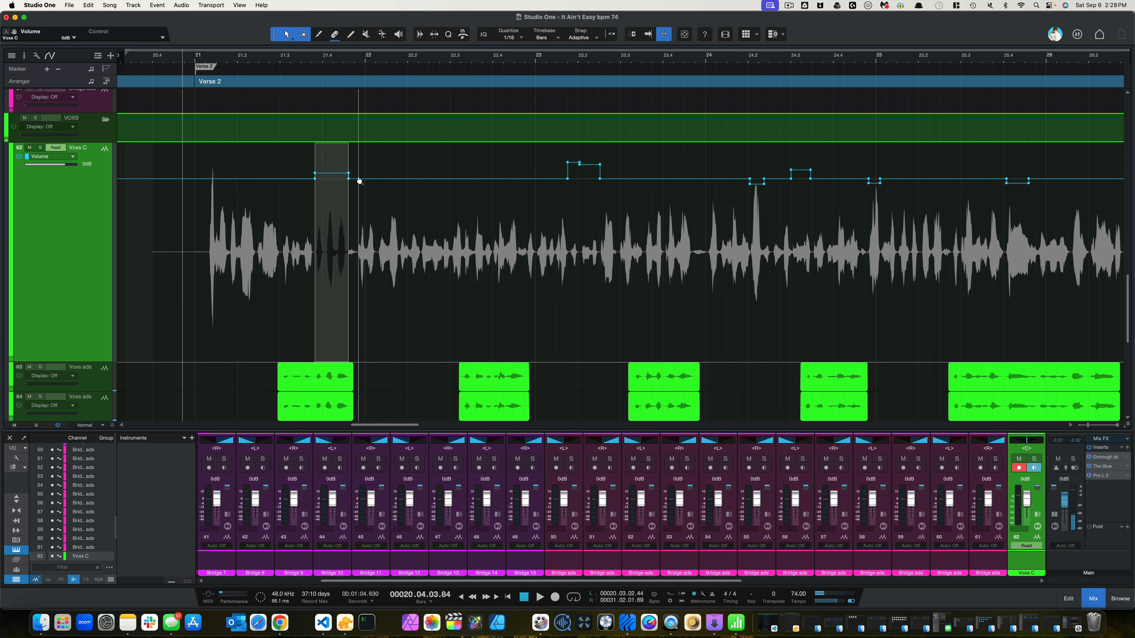
- Replay the opening of Verse 2 from bar 20, beat 4 into bar 22 to check the vocal level, and stop
scroll(359, 181, "down", 8)
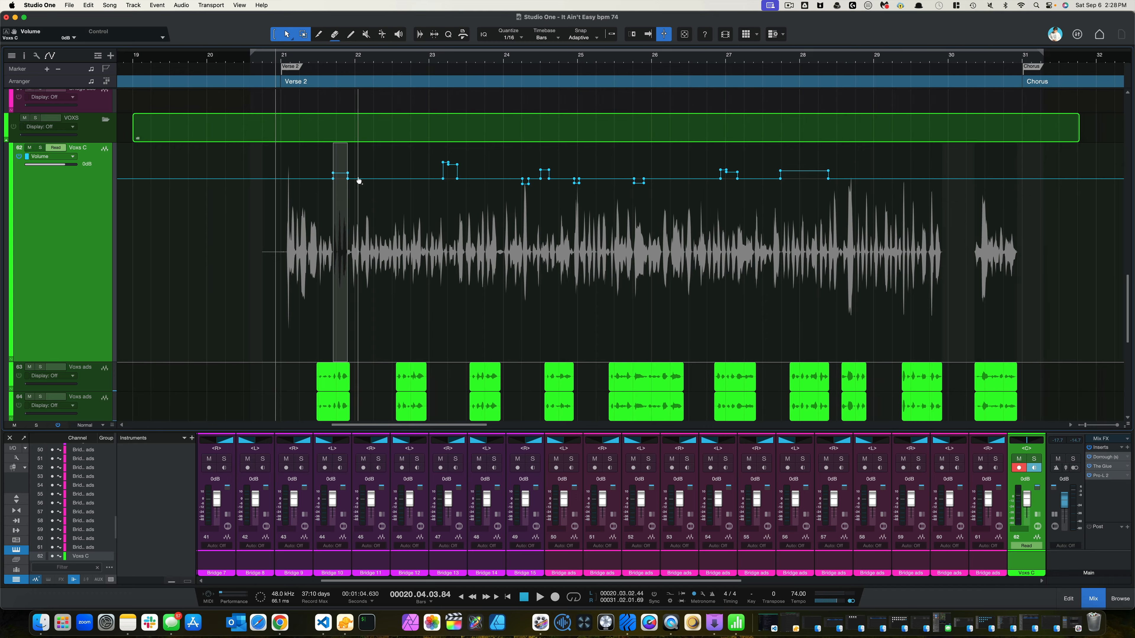
scroll(359, 180, "right", 2)
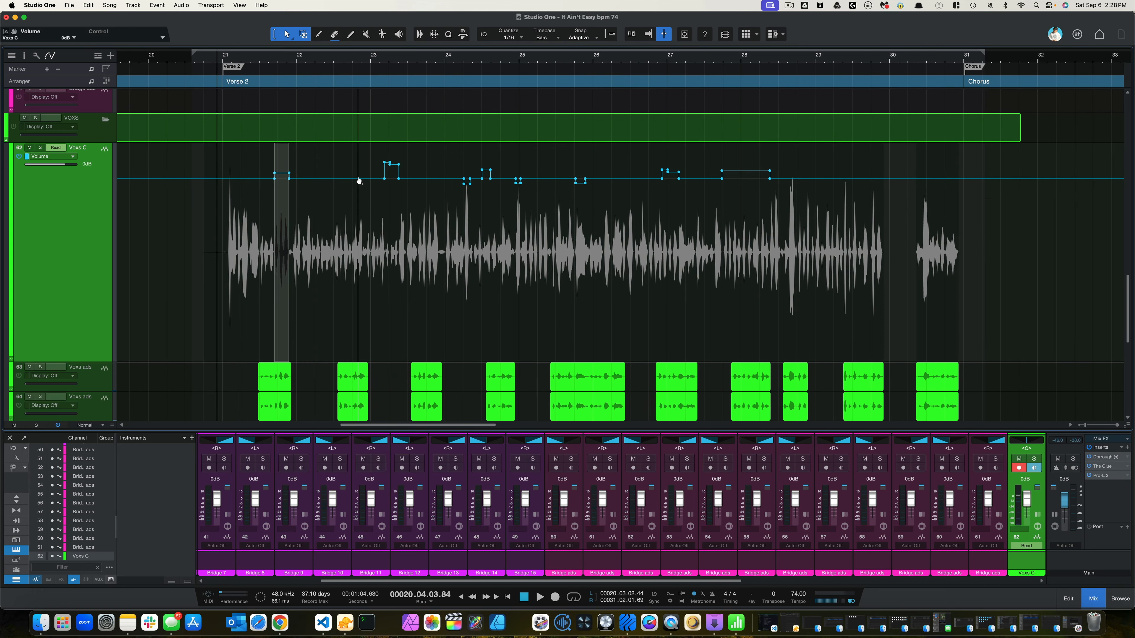
left_click(215, 61)
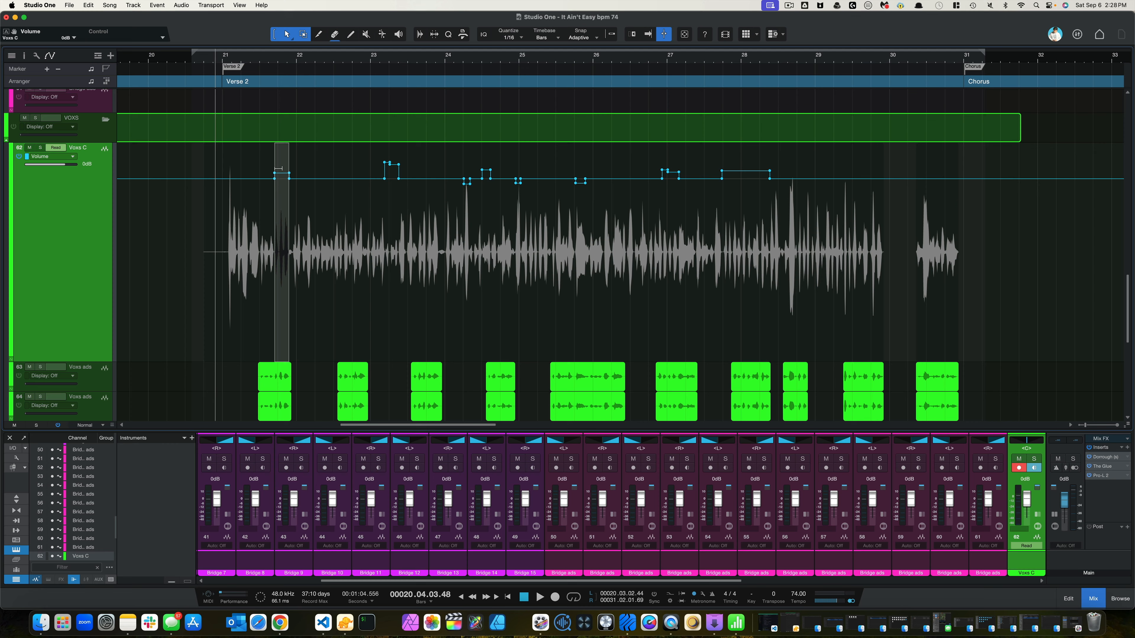
scroll(277, 168, "up", 5)
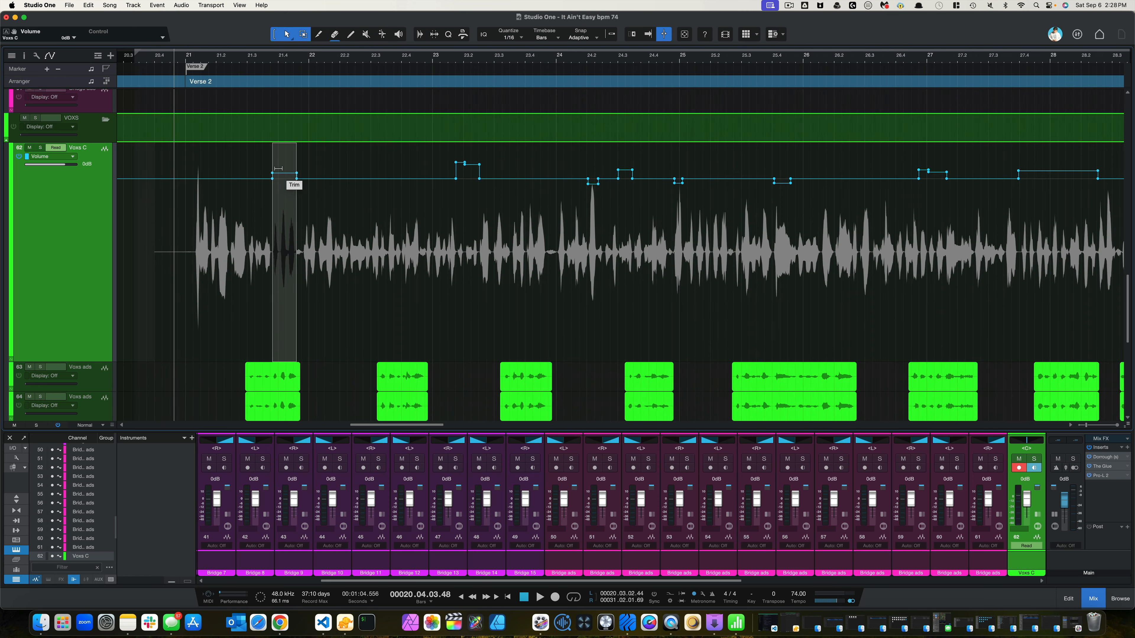
scroll(277, 168, "right", 1)
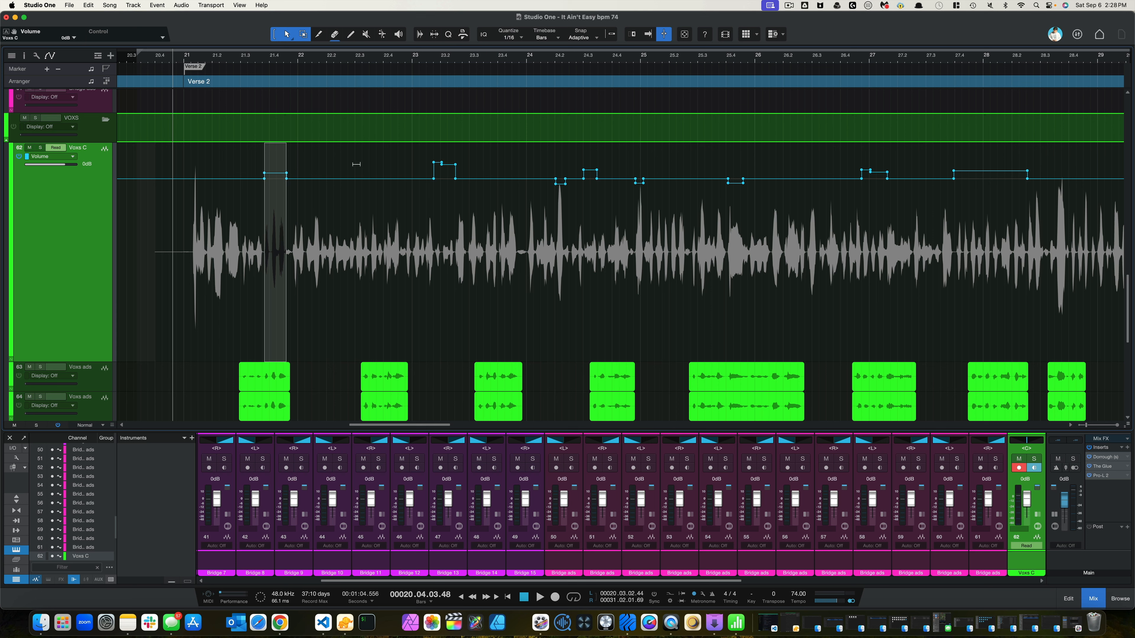
left_click(172, 57)
key("space")
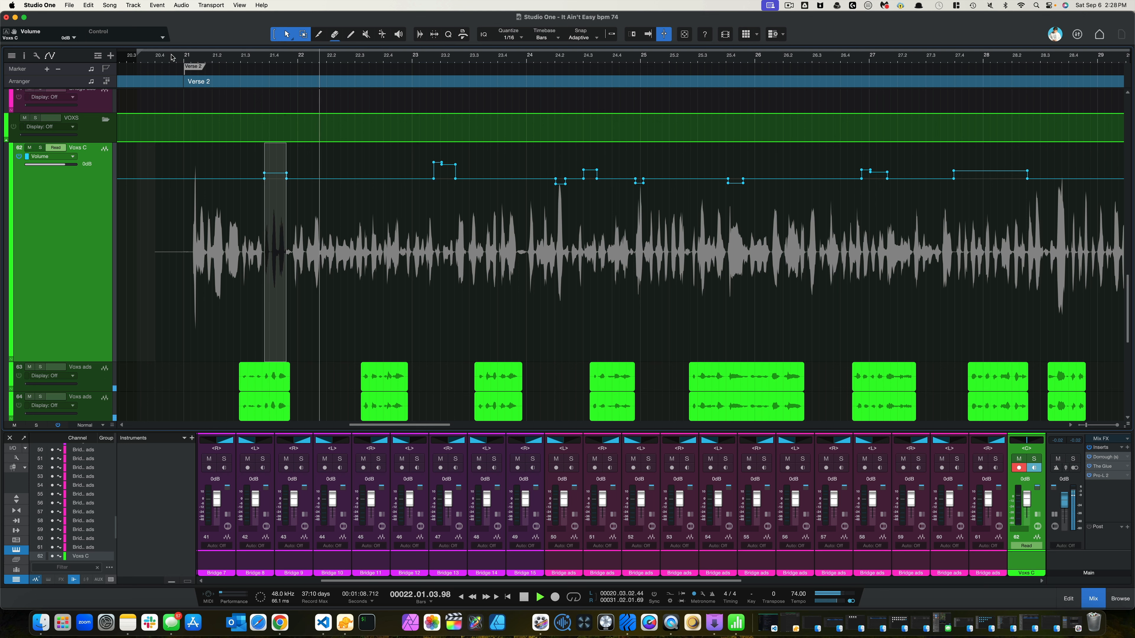
key("space")
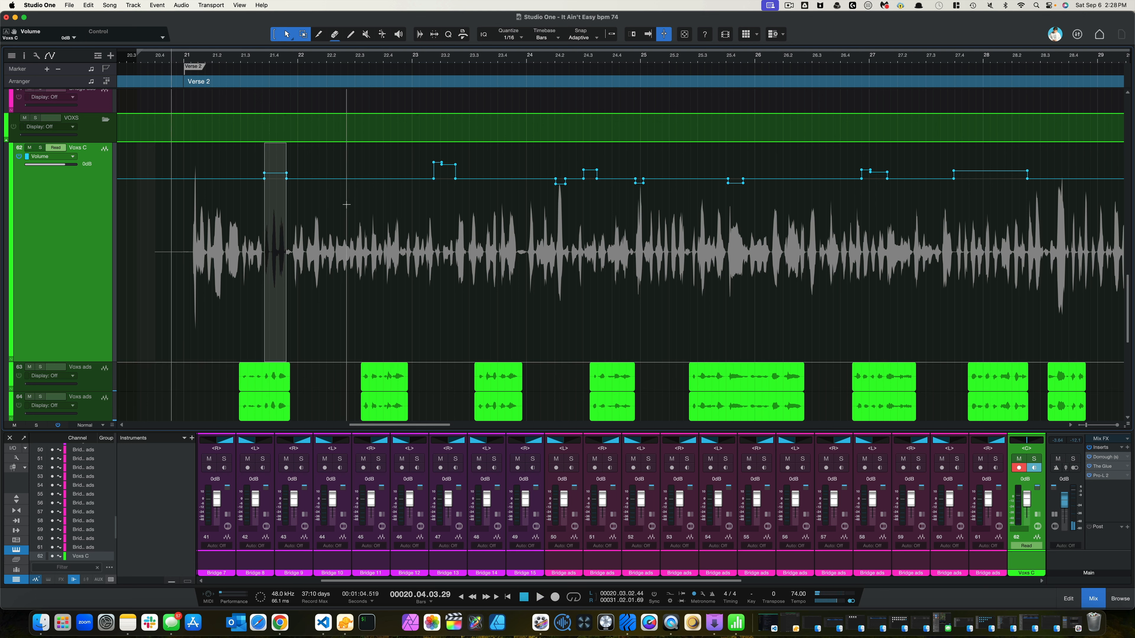
- Return the playhead to bar 20, beat 3 and examine the Voxs C Volume automation across the whole of Verse 2
scroll(346, 204, "down", 5)
scroll(347, 204, "right", 1)
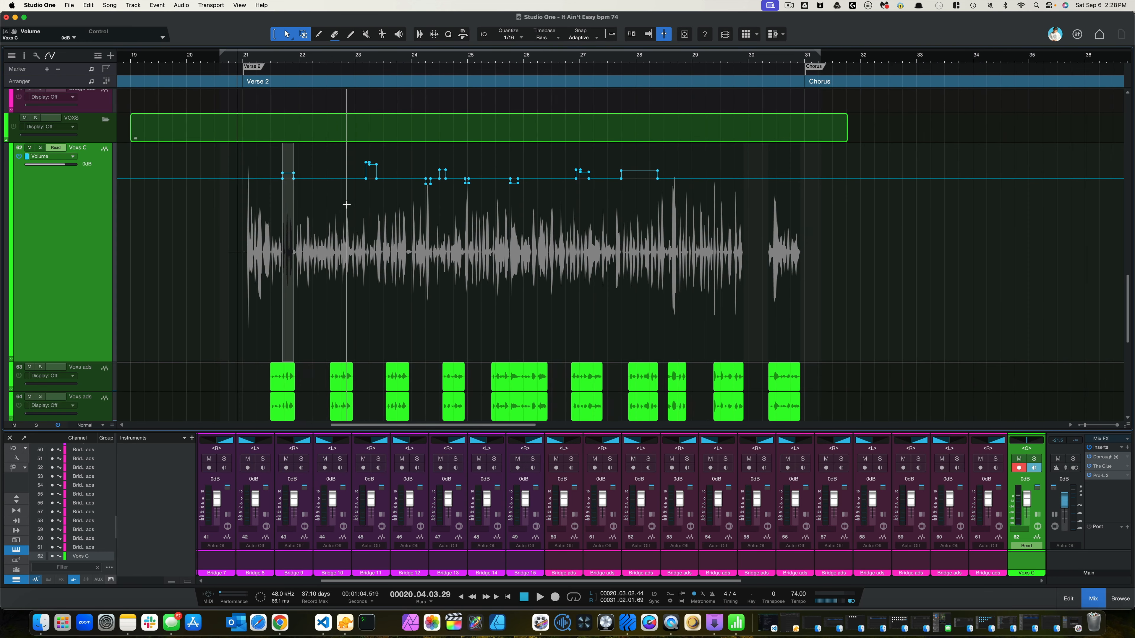
scroll(346, 205, "up", 2)
scroll(347, 205, "up", 3)
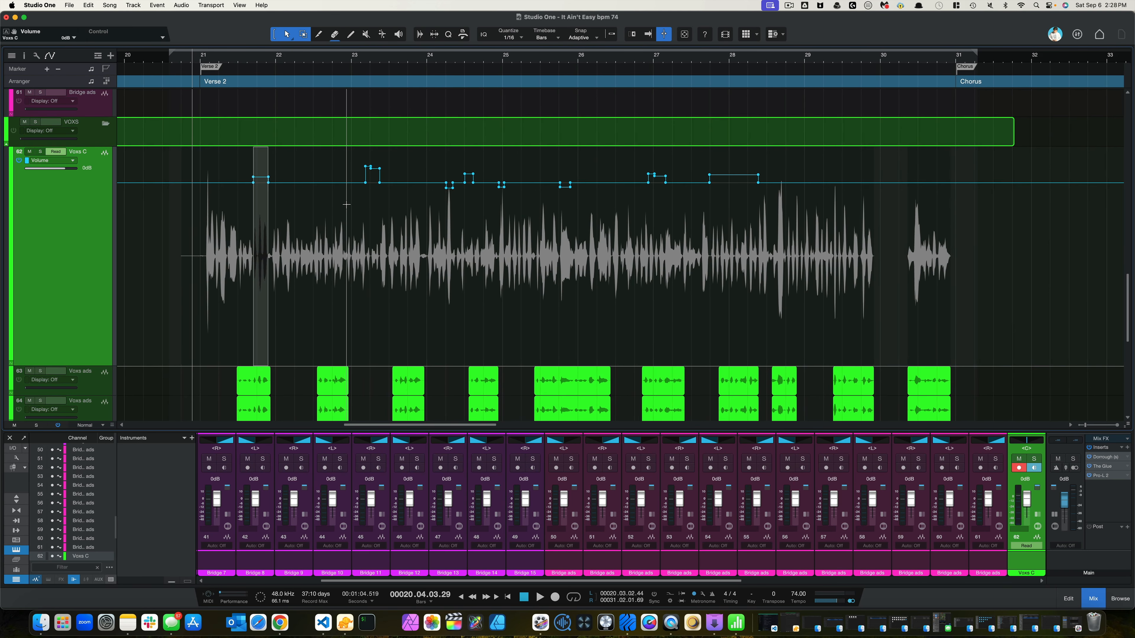
scroll(347, 204, "down", 2)
scroll(346, 204, "left", 1)
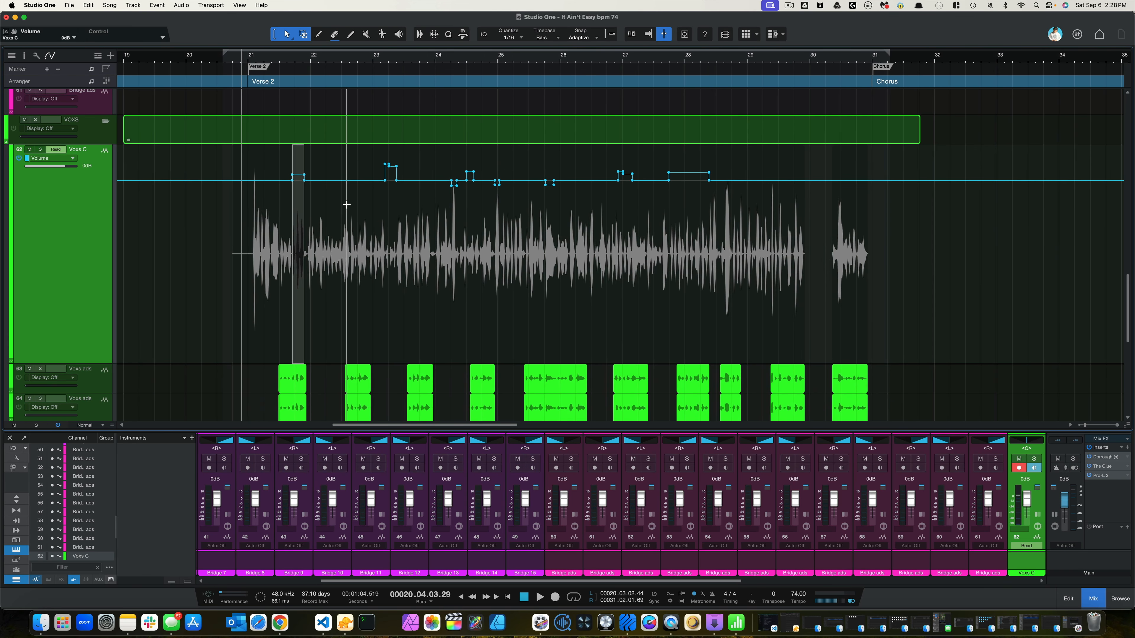
left_click(224, 59)
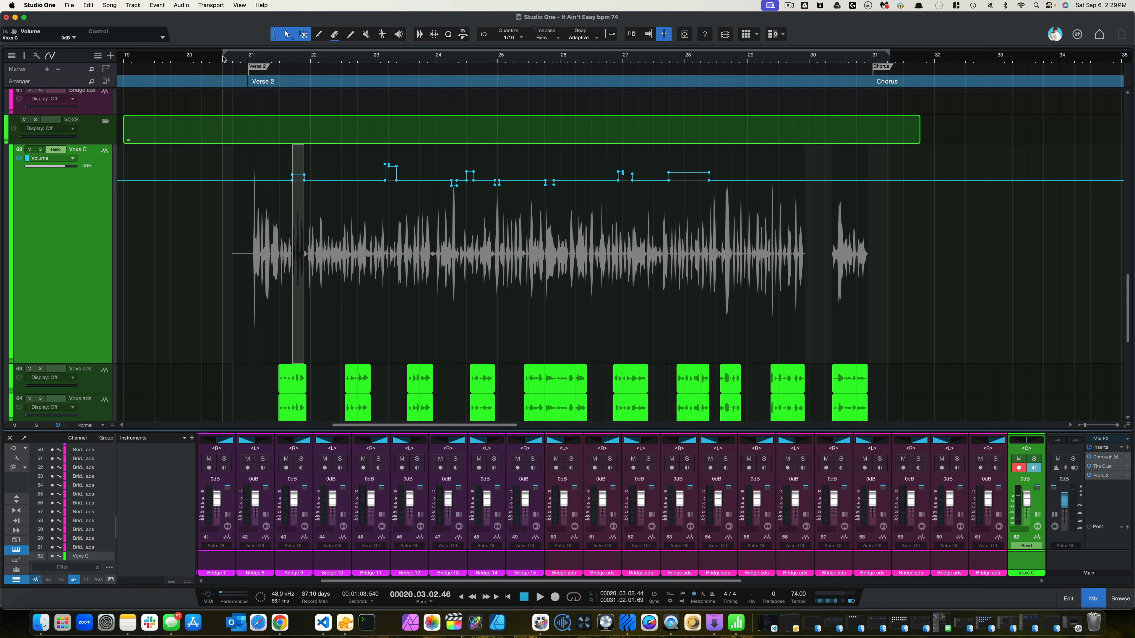
scroll(348, 158, "up", 3)
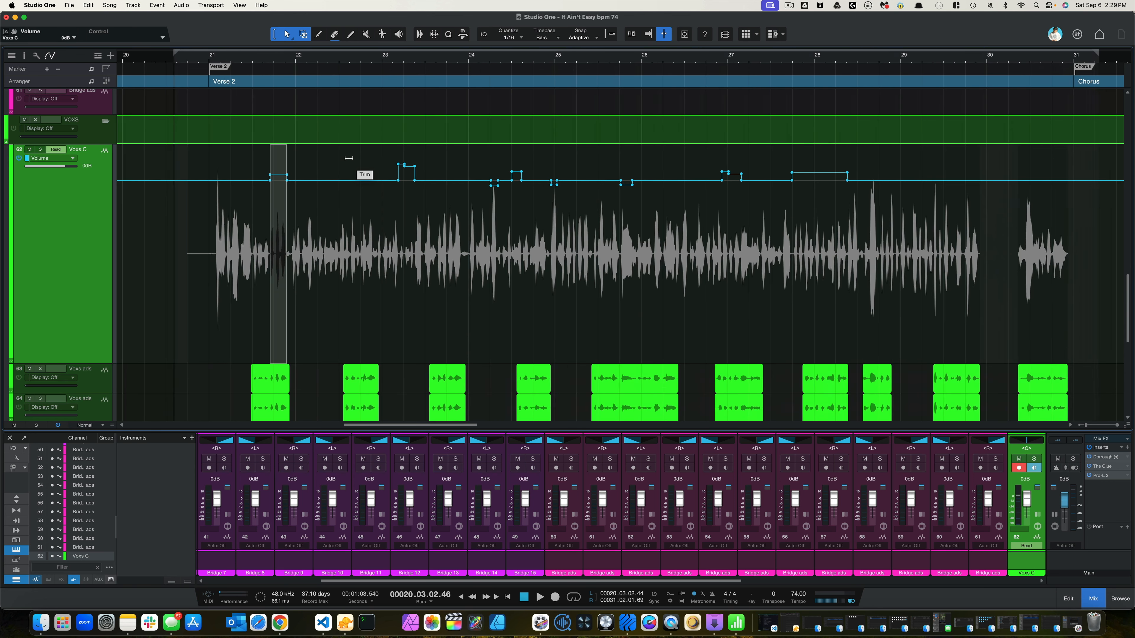
scroll(349, 158, "down", 2)
scroll(349, 159, "right", 1)
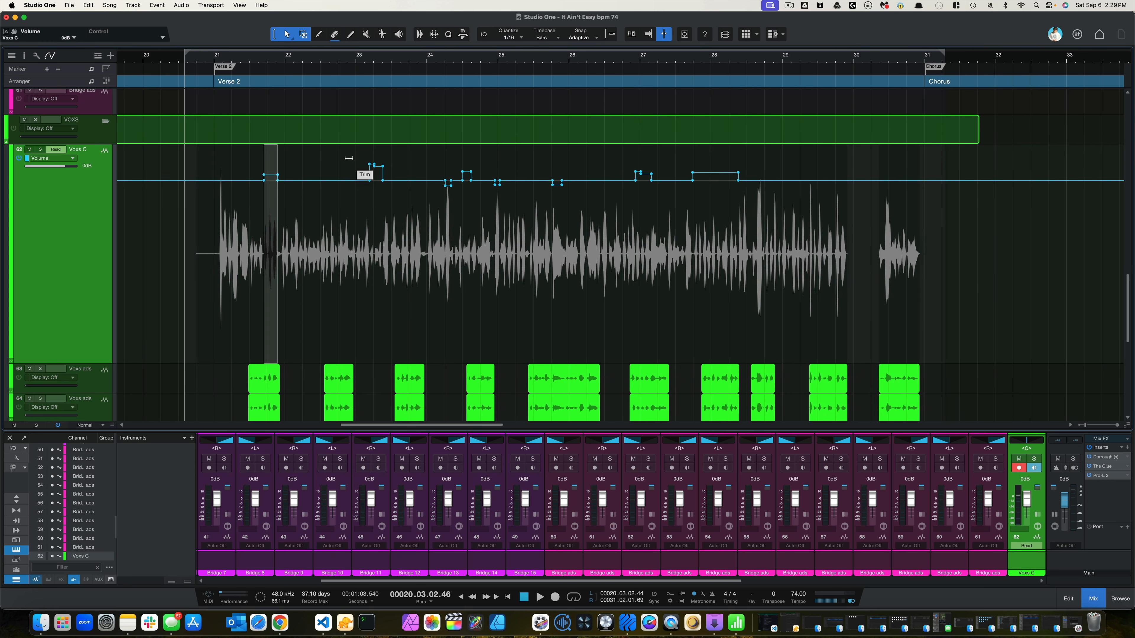